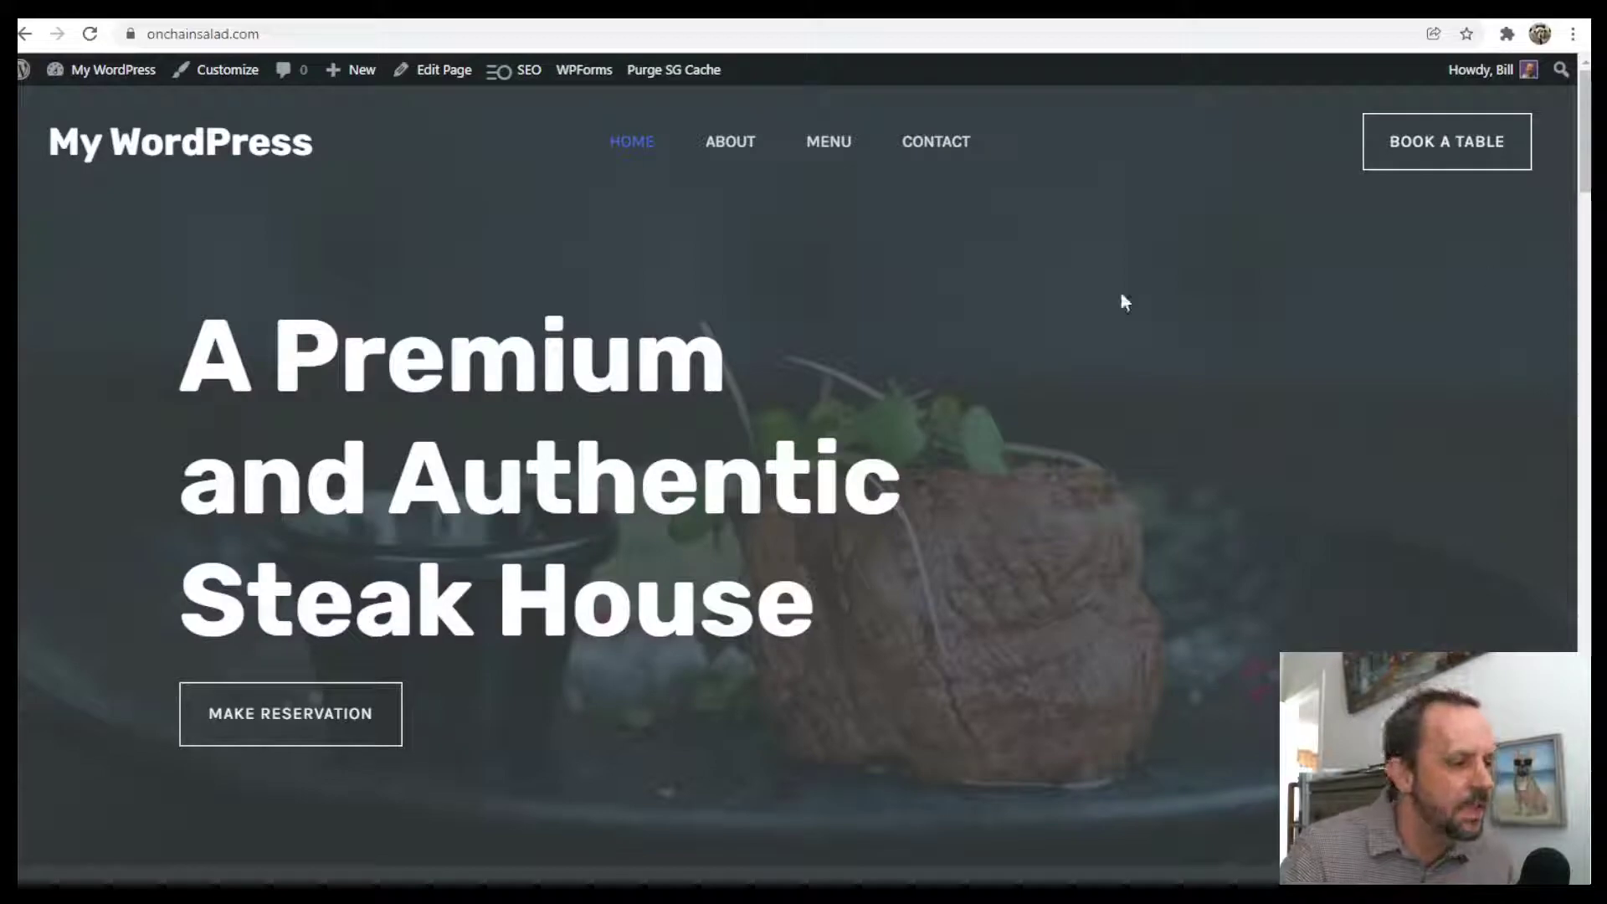
- Scroll through the live site's homepage
scroll(1206, 506, "down", 20)
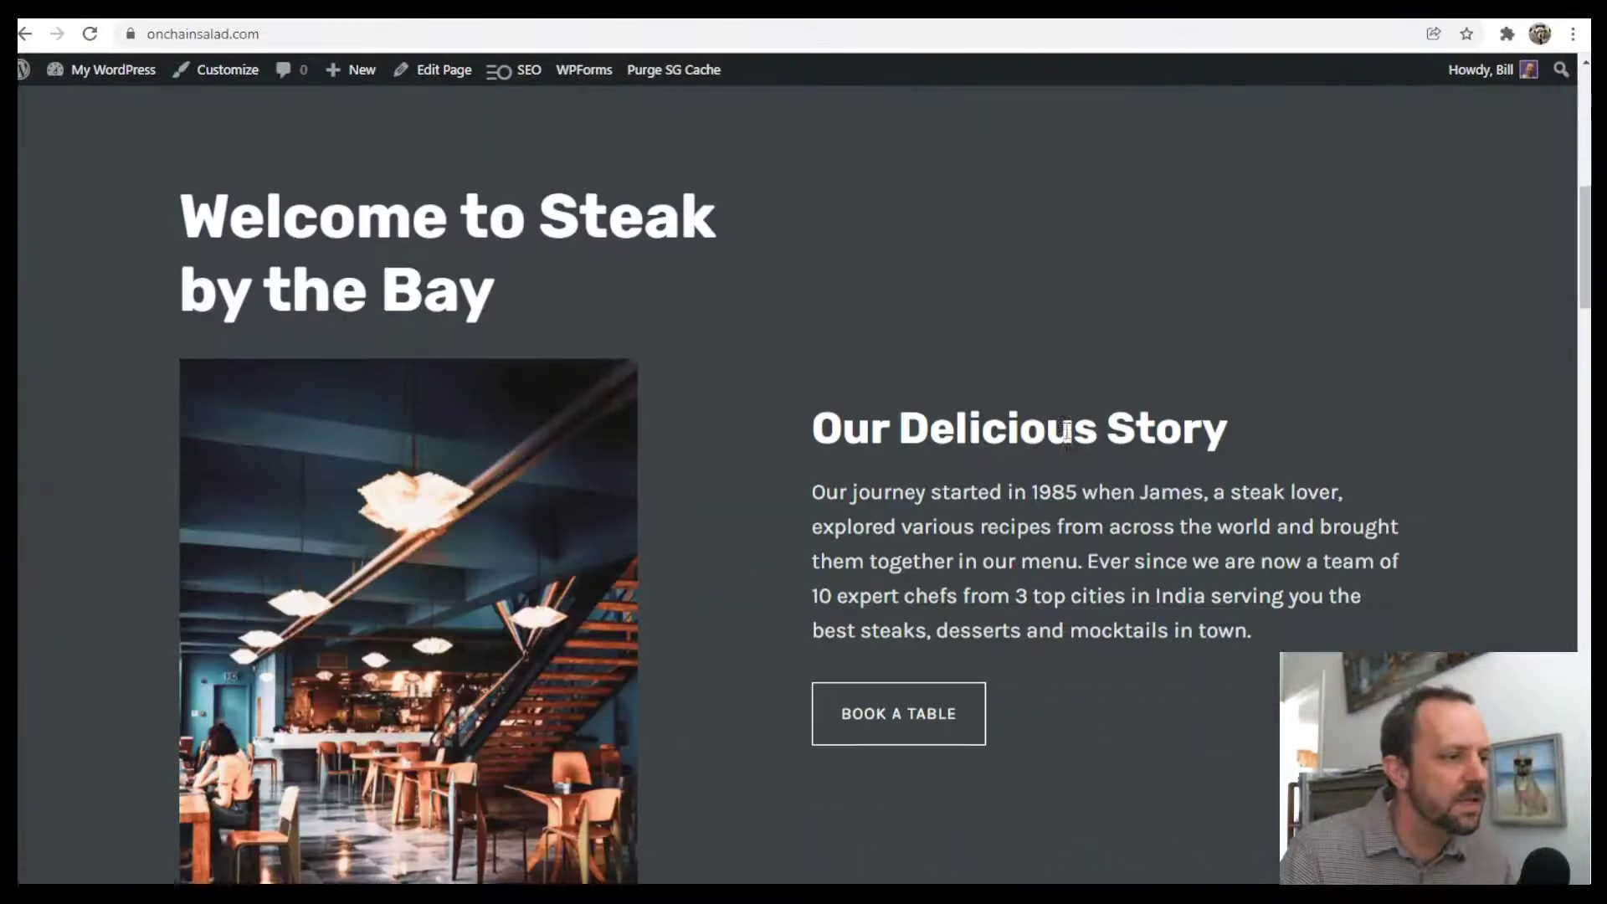
scroll(1083, 425, "down", 15)
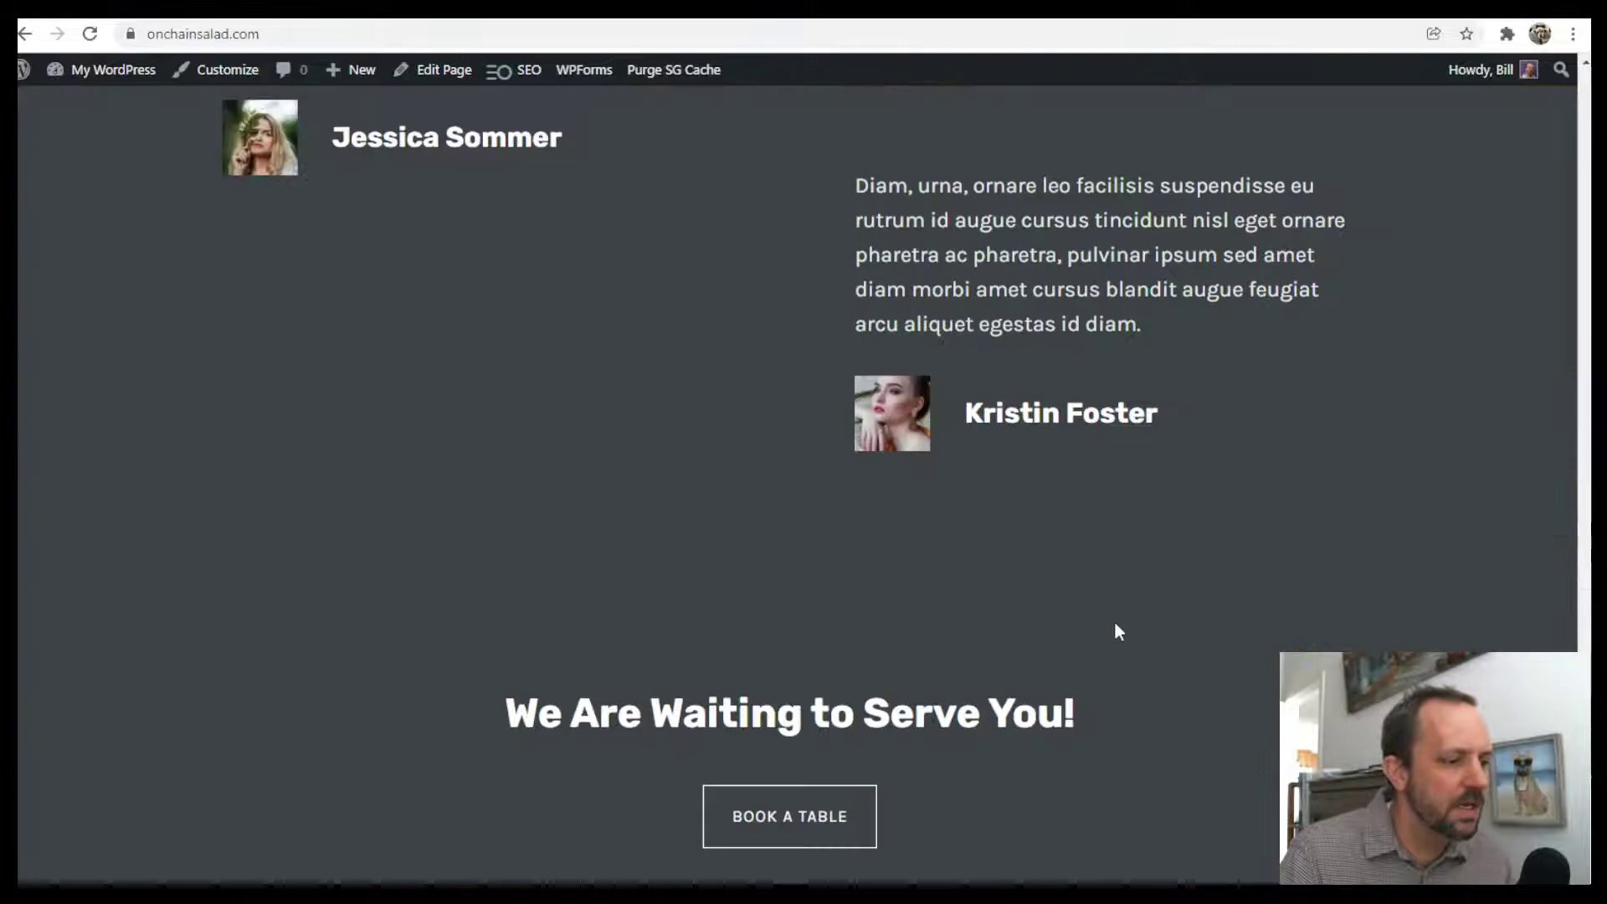
scroll(1116, 629, "up", 10)
scroll(1124, 619, "up", 20)
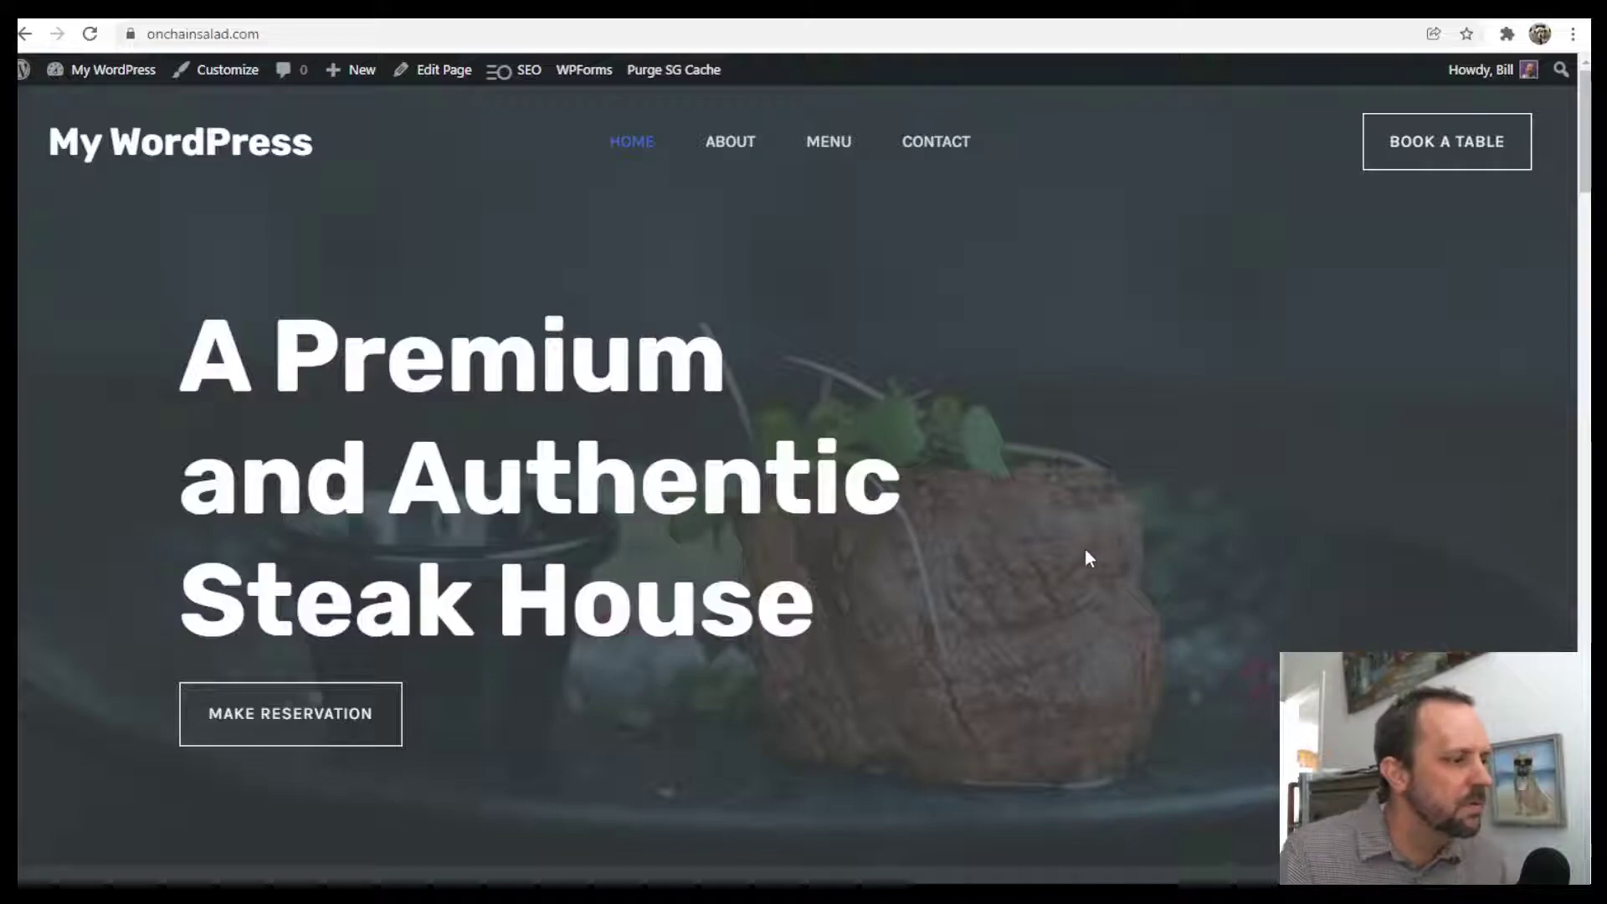
scroll(1084, 553, "down", 6)
scroll(1080, 553, "down", 15)
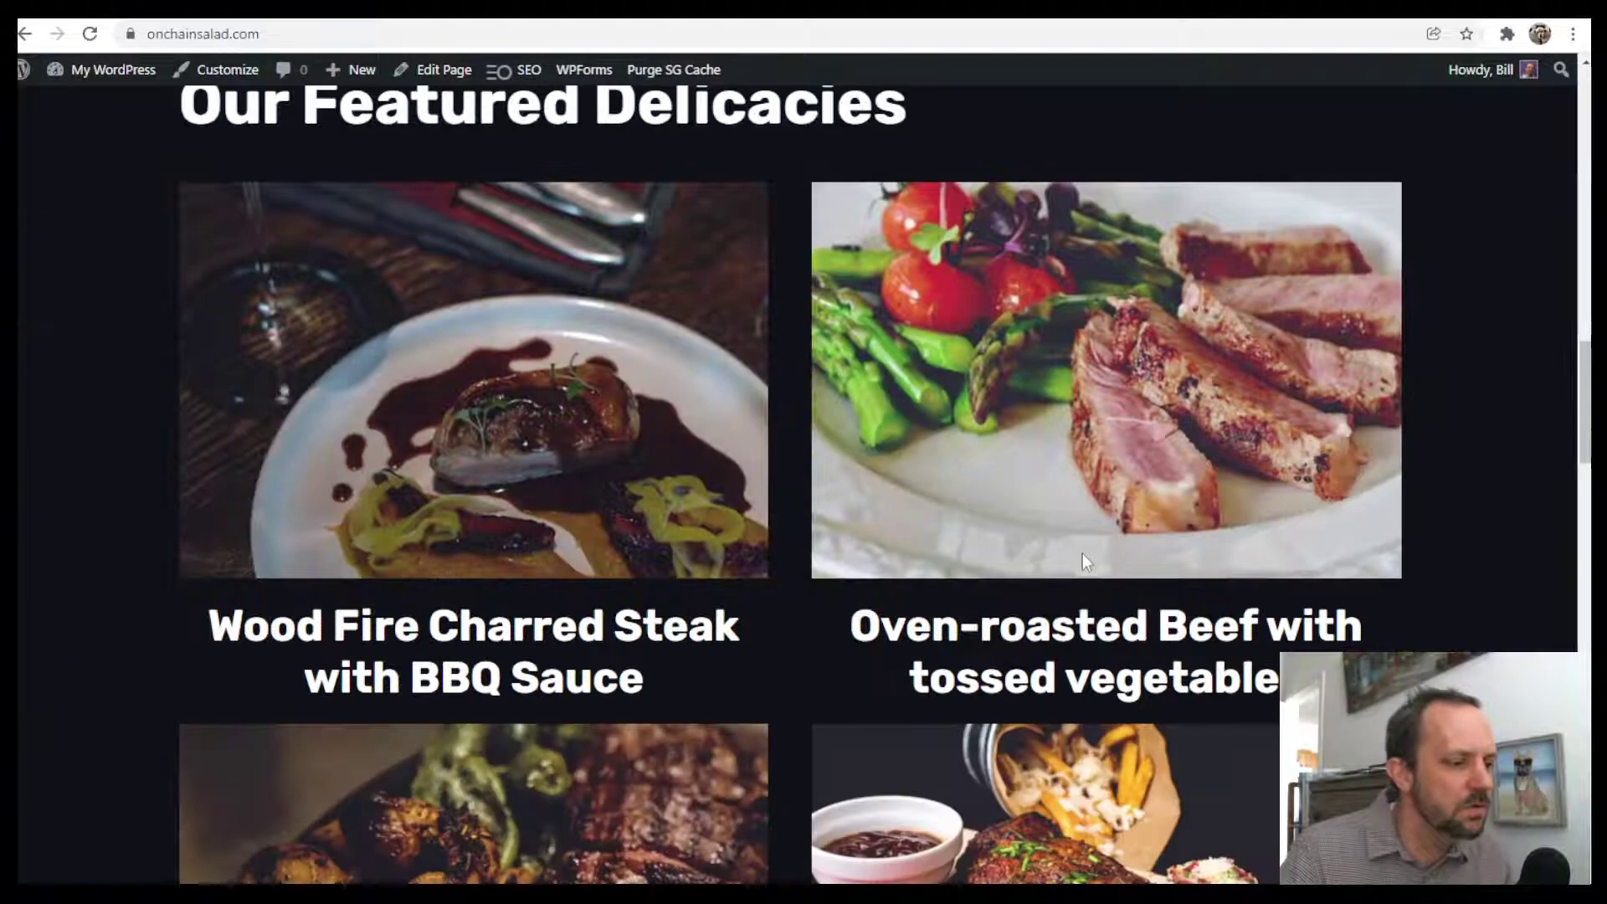
scroll(1072, 664, "down", 20)
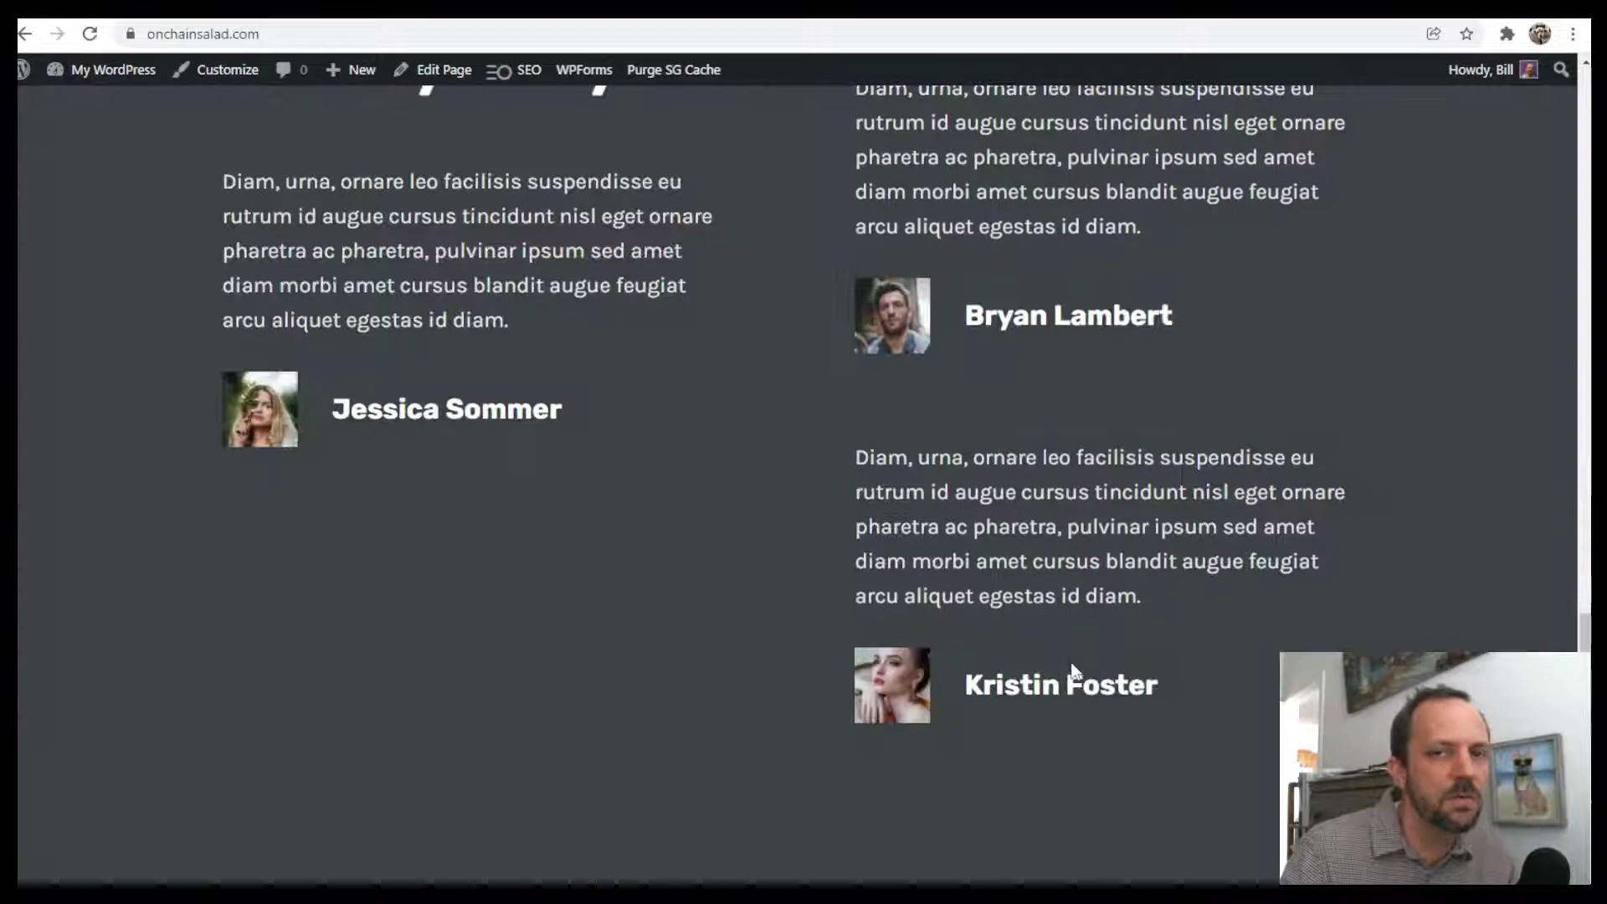
scroll(1072, 662, "down", 6)
scroll(1092, 675, "up", 15)
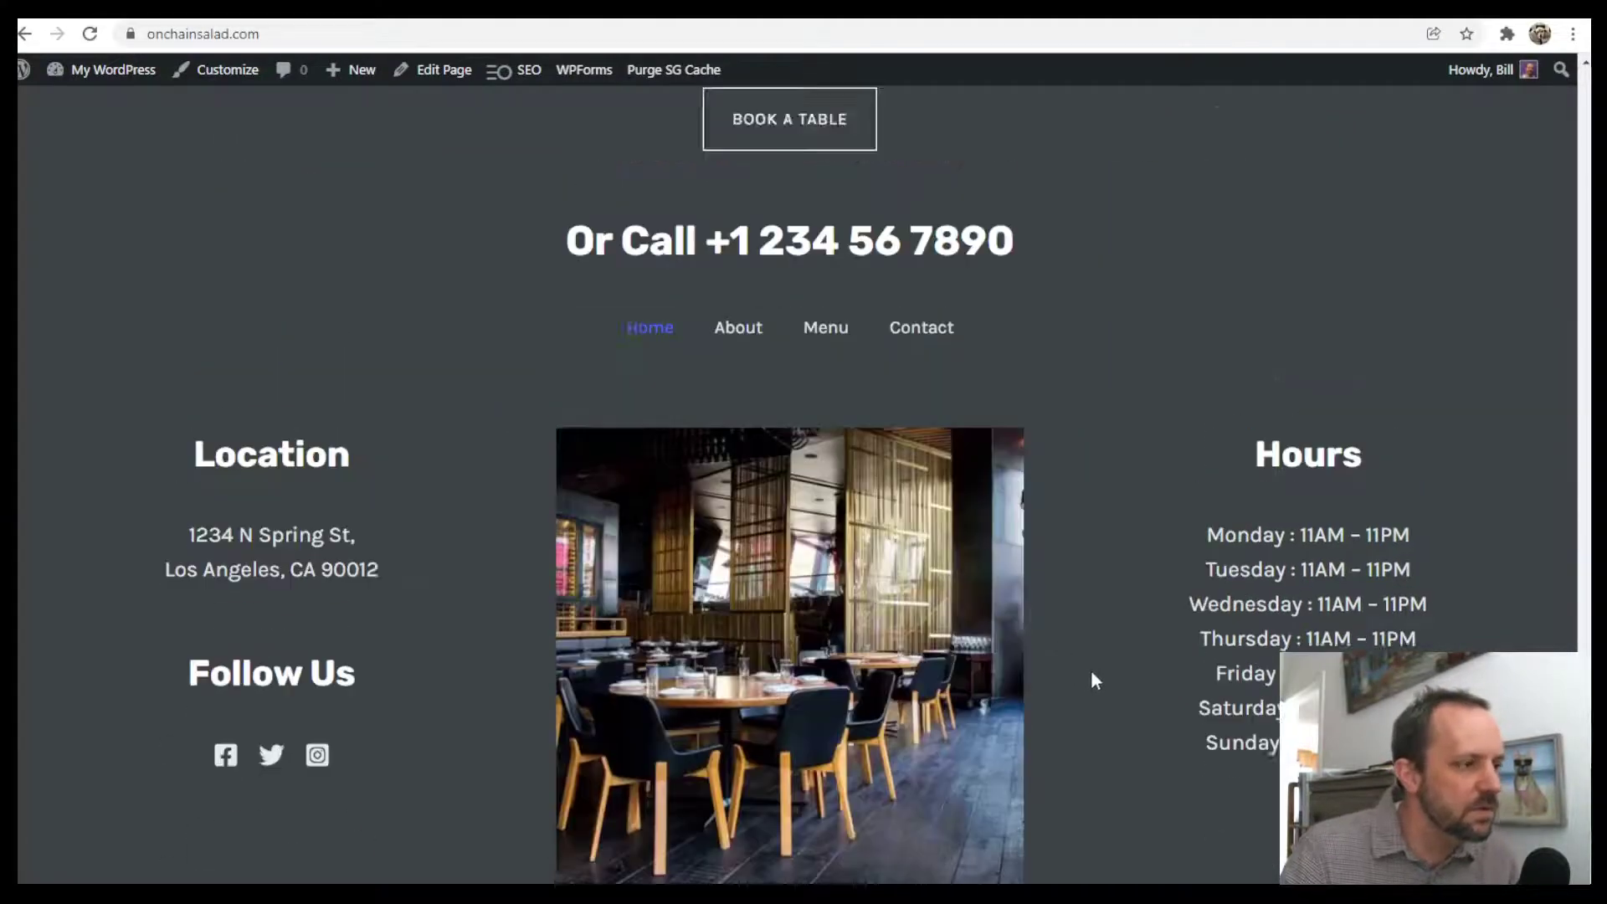
scroll(1184, 620, "up", 20)
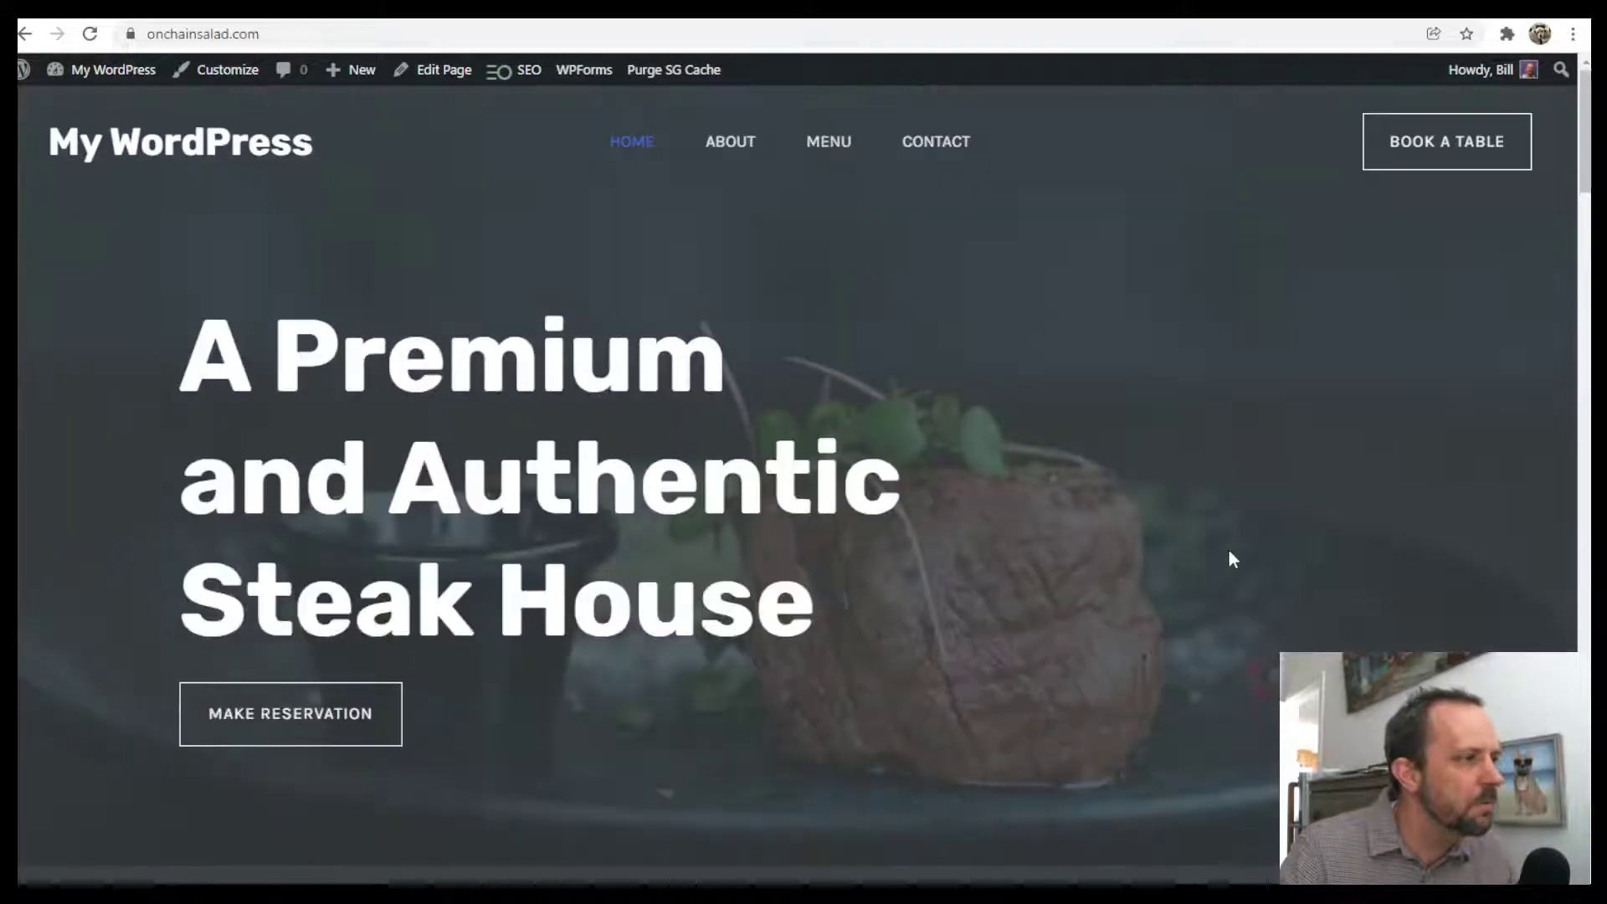
- Go to the admin Dashboard, then Pages, and start a new blank page
mouse_move(105, 73)
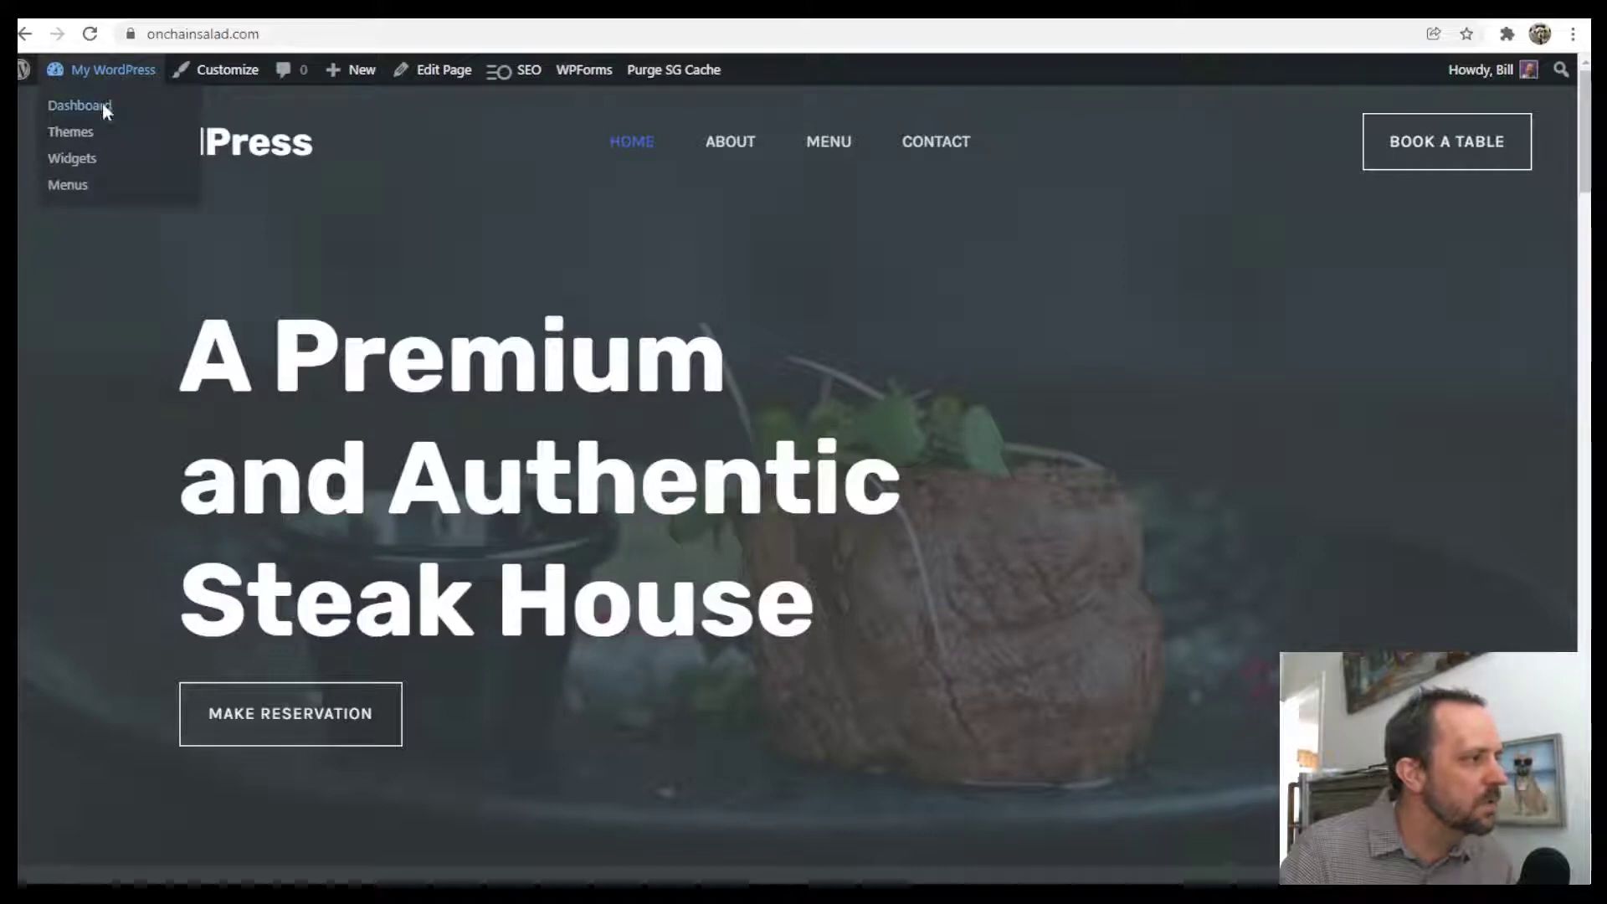
left_click(103, 107)
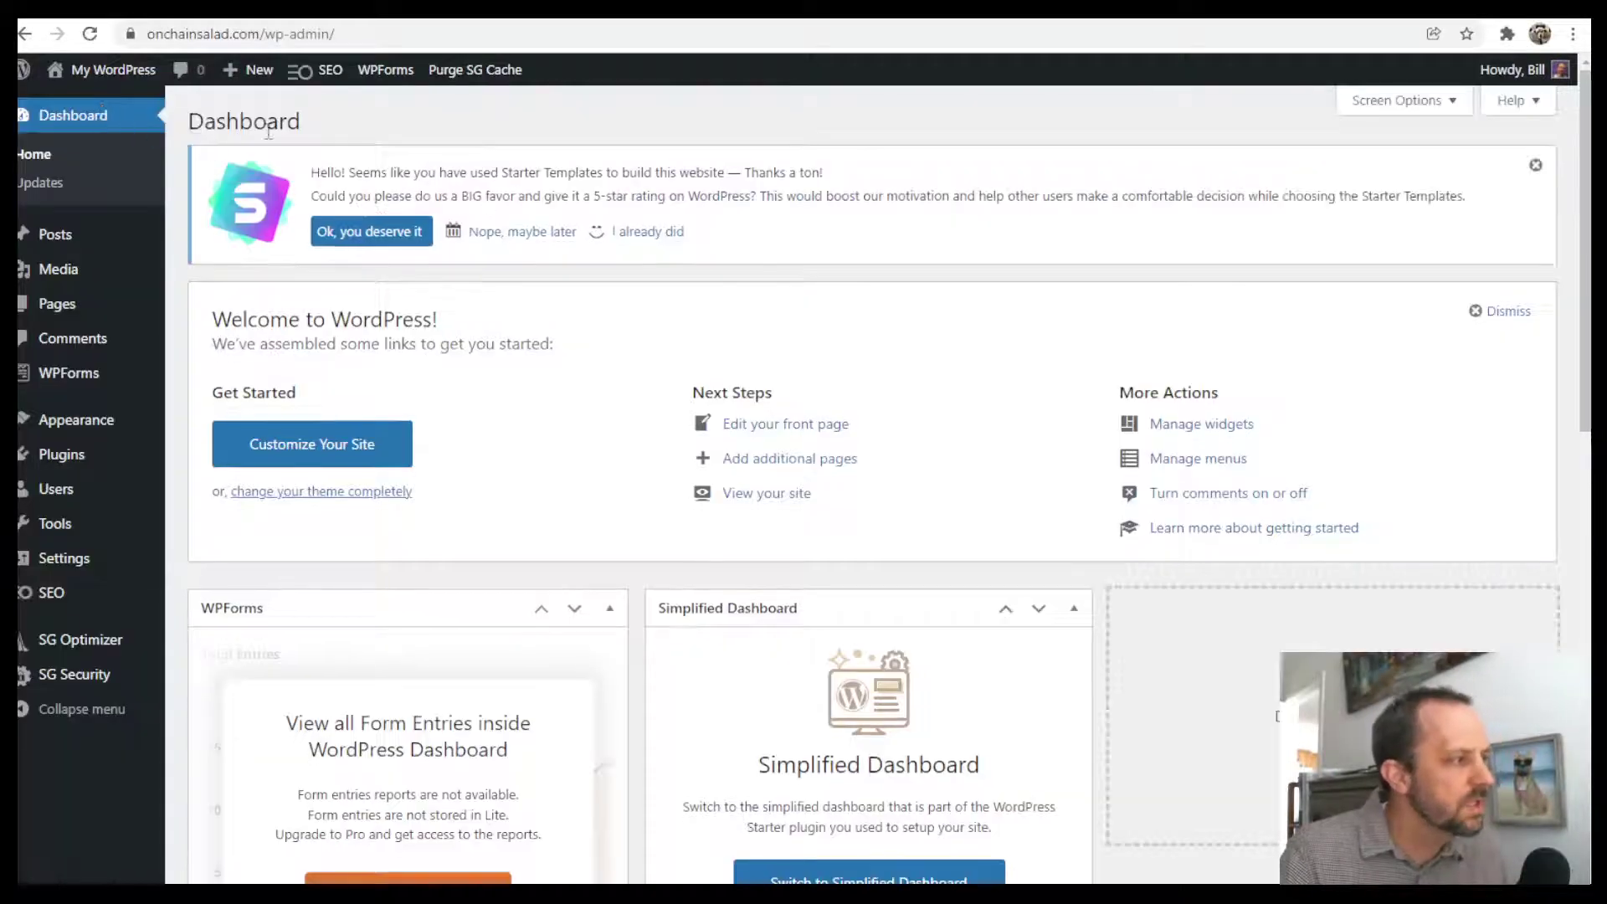
left_click(64, 308)
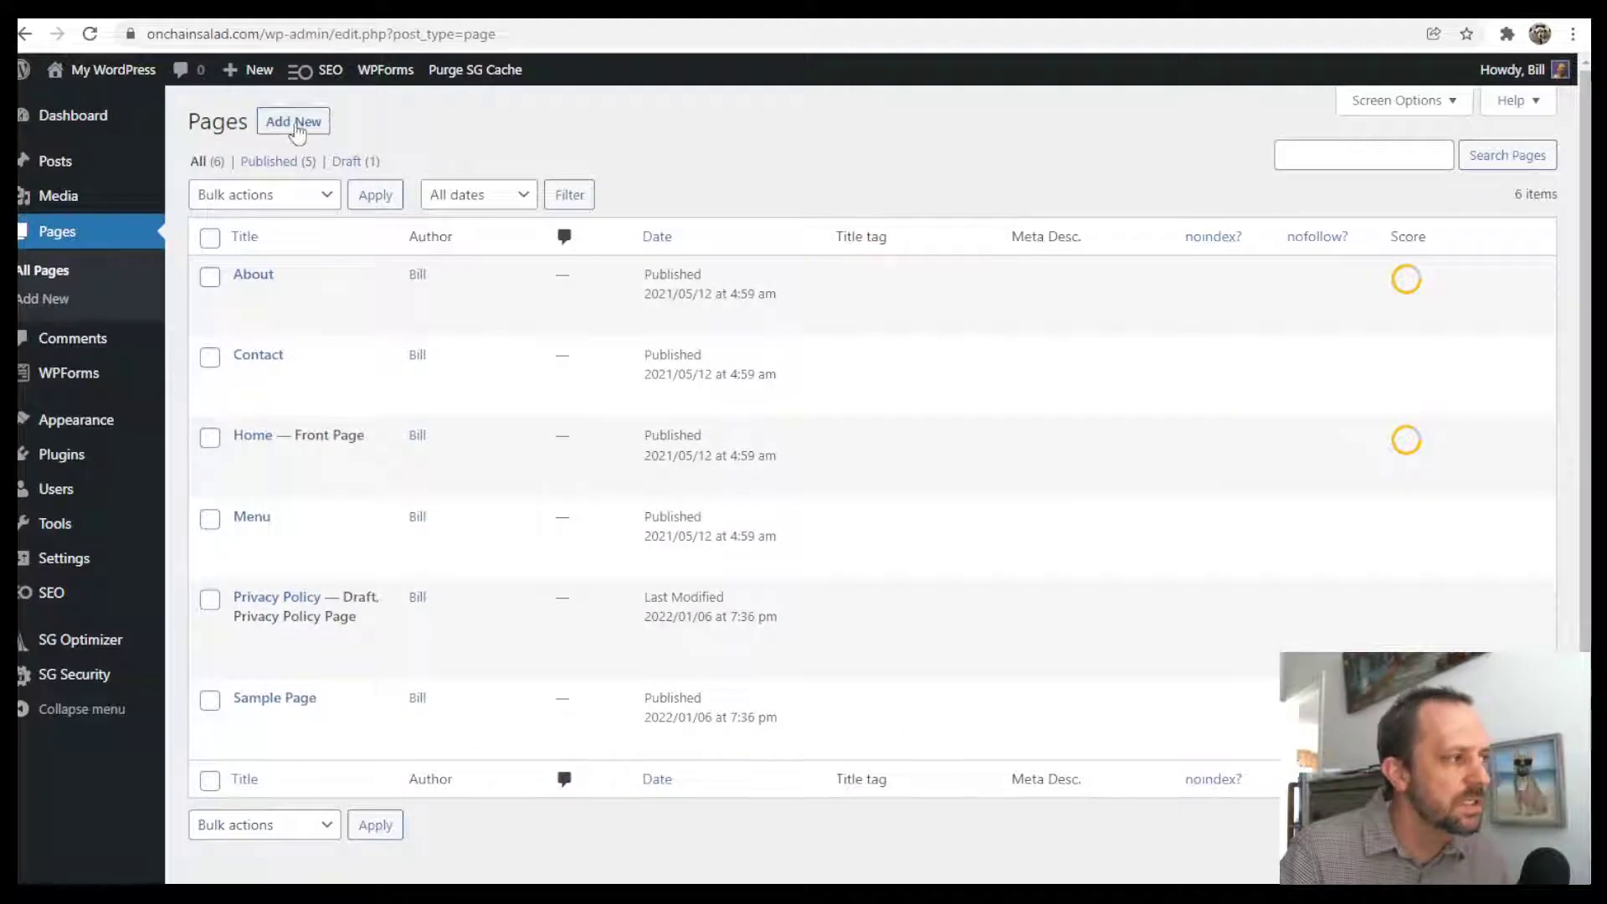
left_click(299, 127)
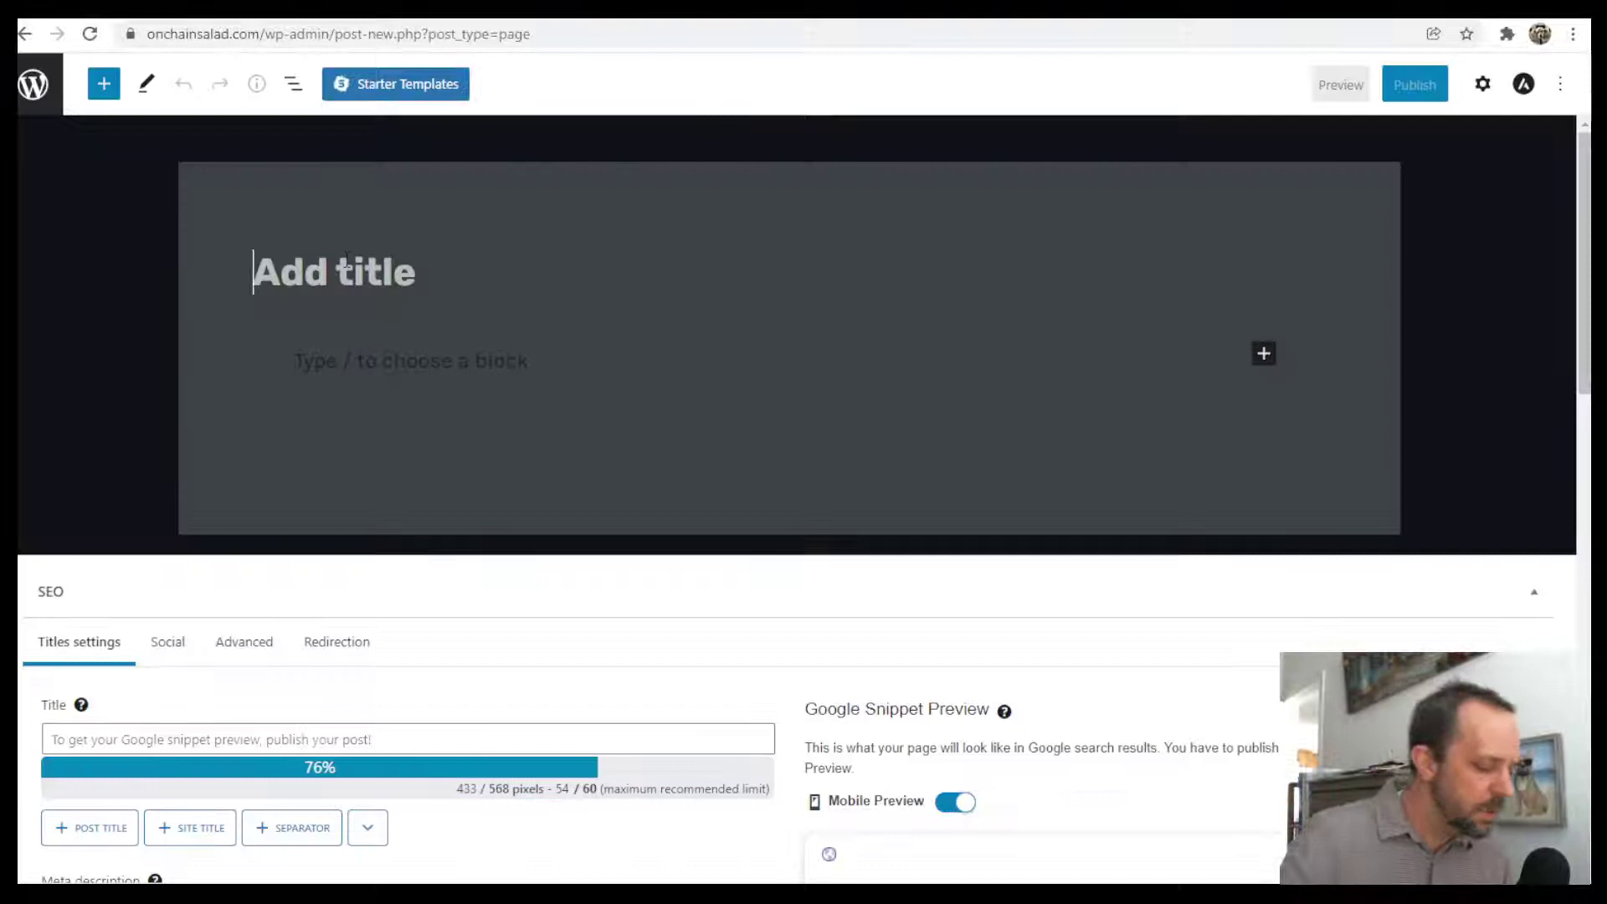
- Title the page 'Posts' and publish it, confirming in the pre-publish panel
type("Post")
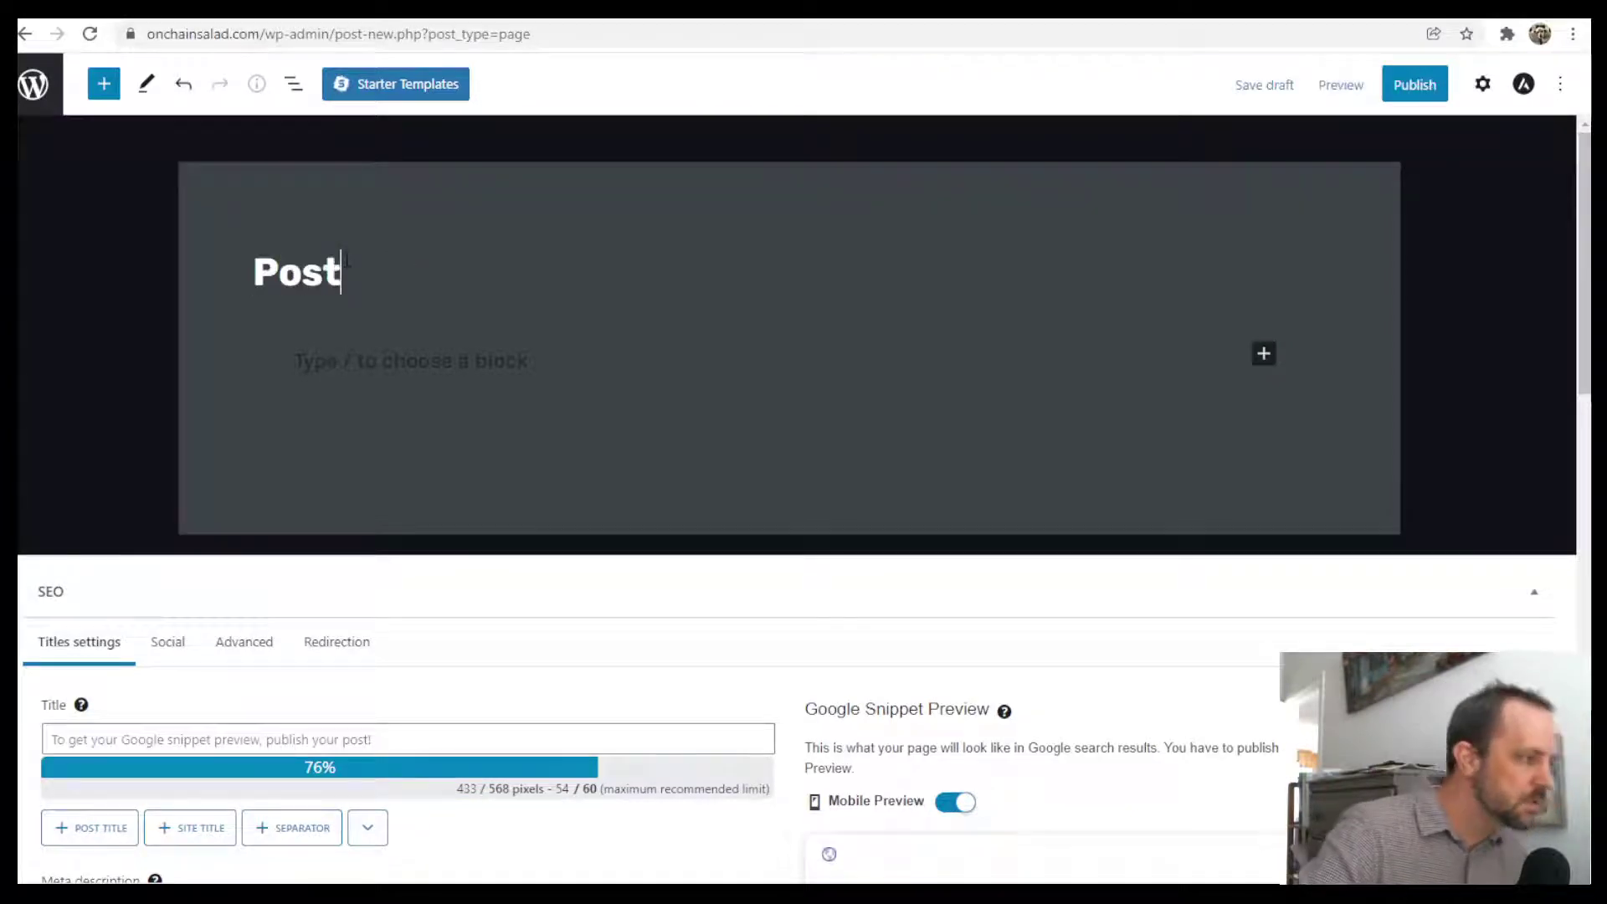
type("s")
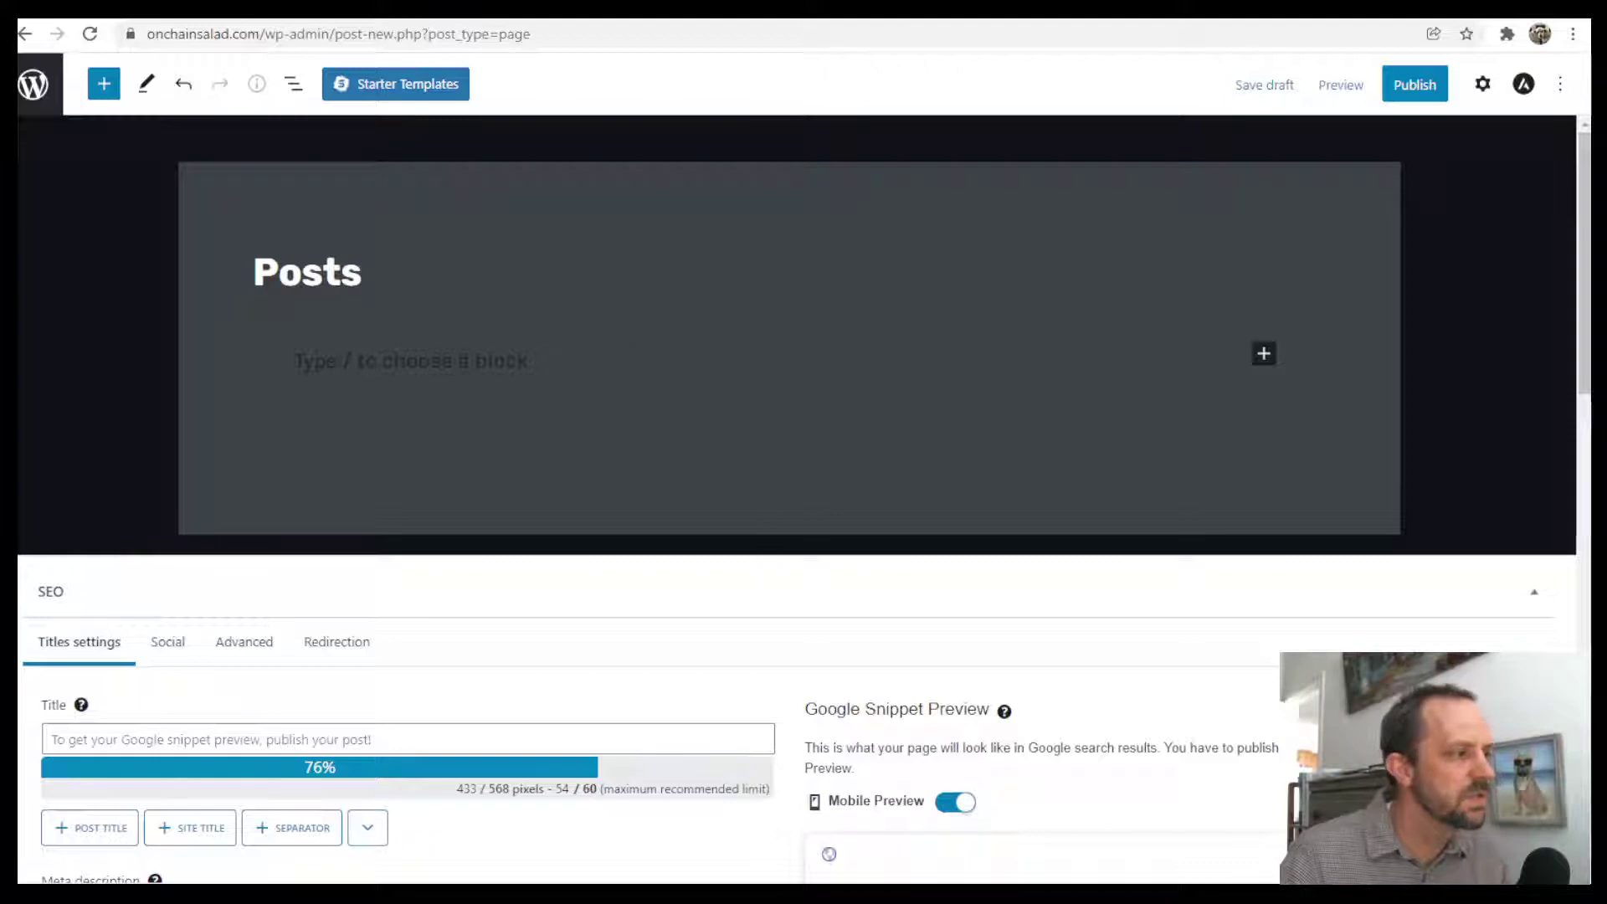
left_click(1421, 85)
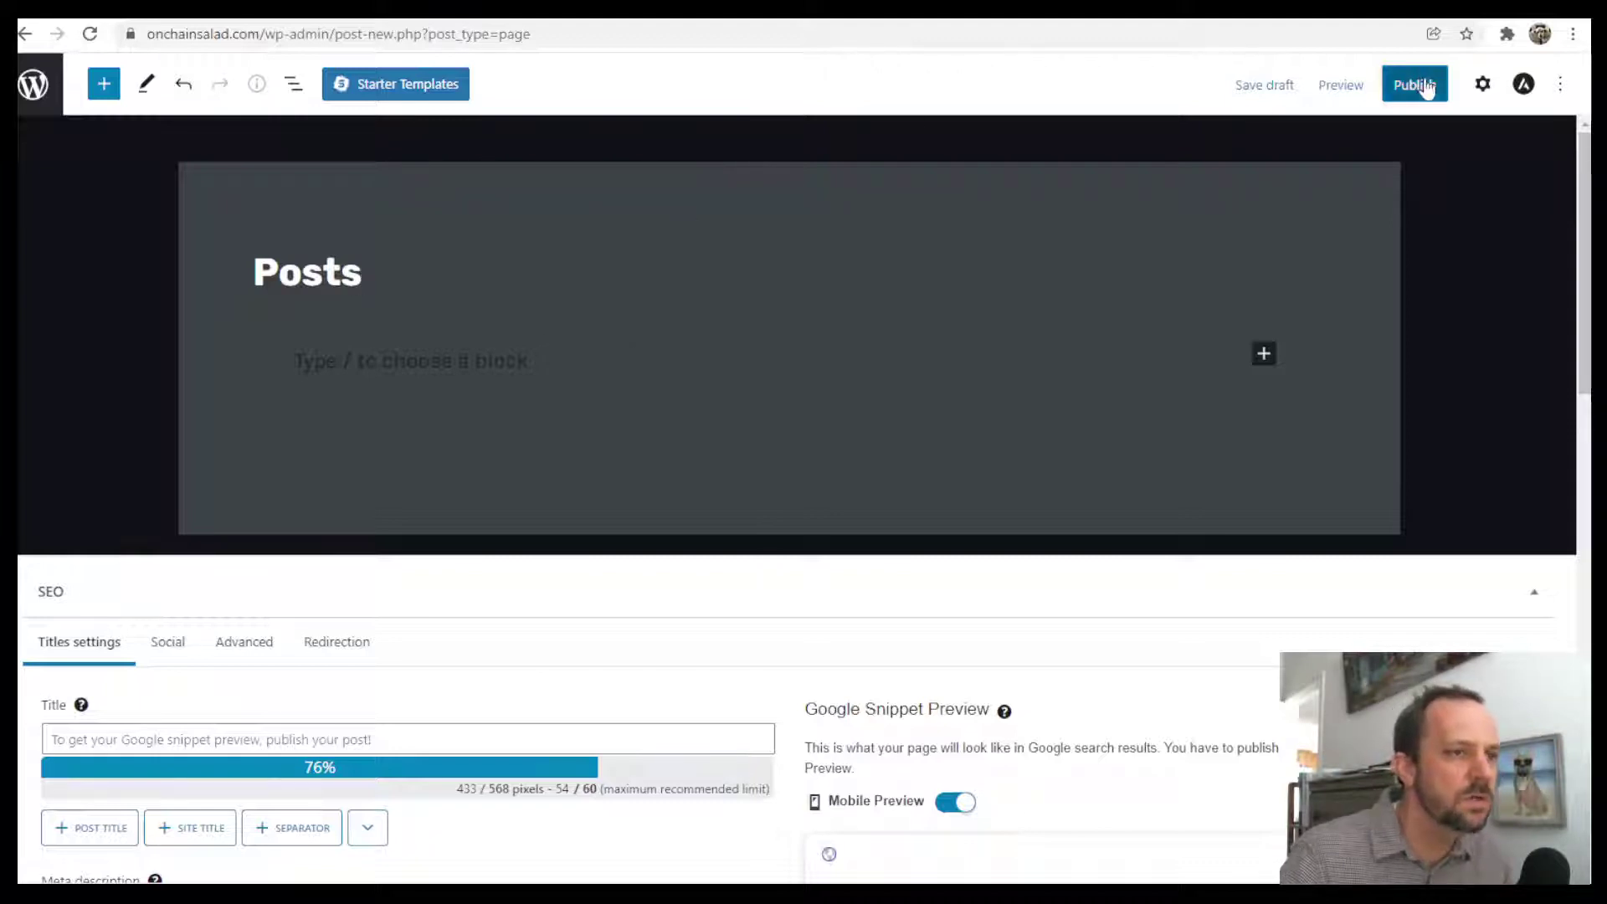
left_click(1419, 86)
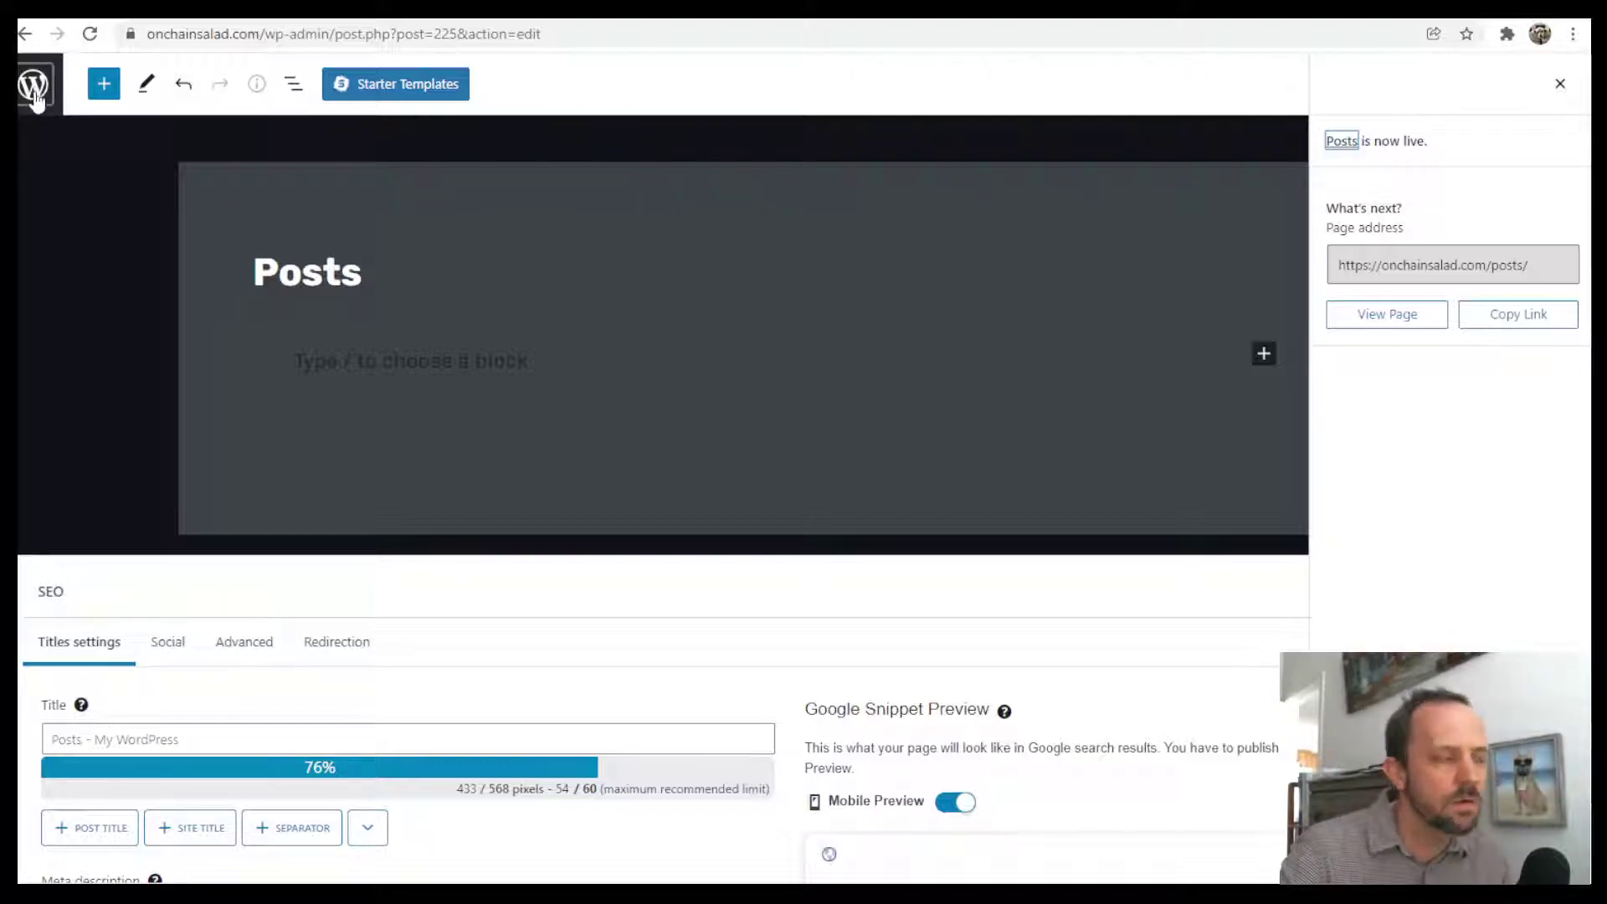
- In Settings > Reading, choose Posts as the posts page and save changes
left_click(33, 100)
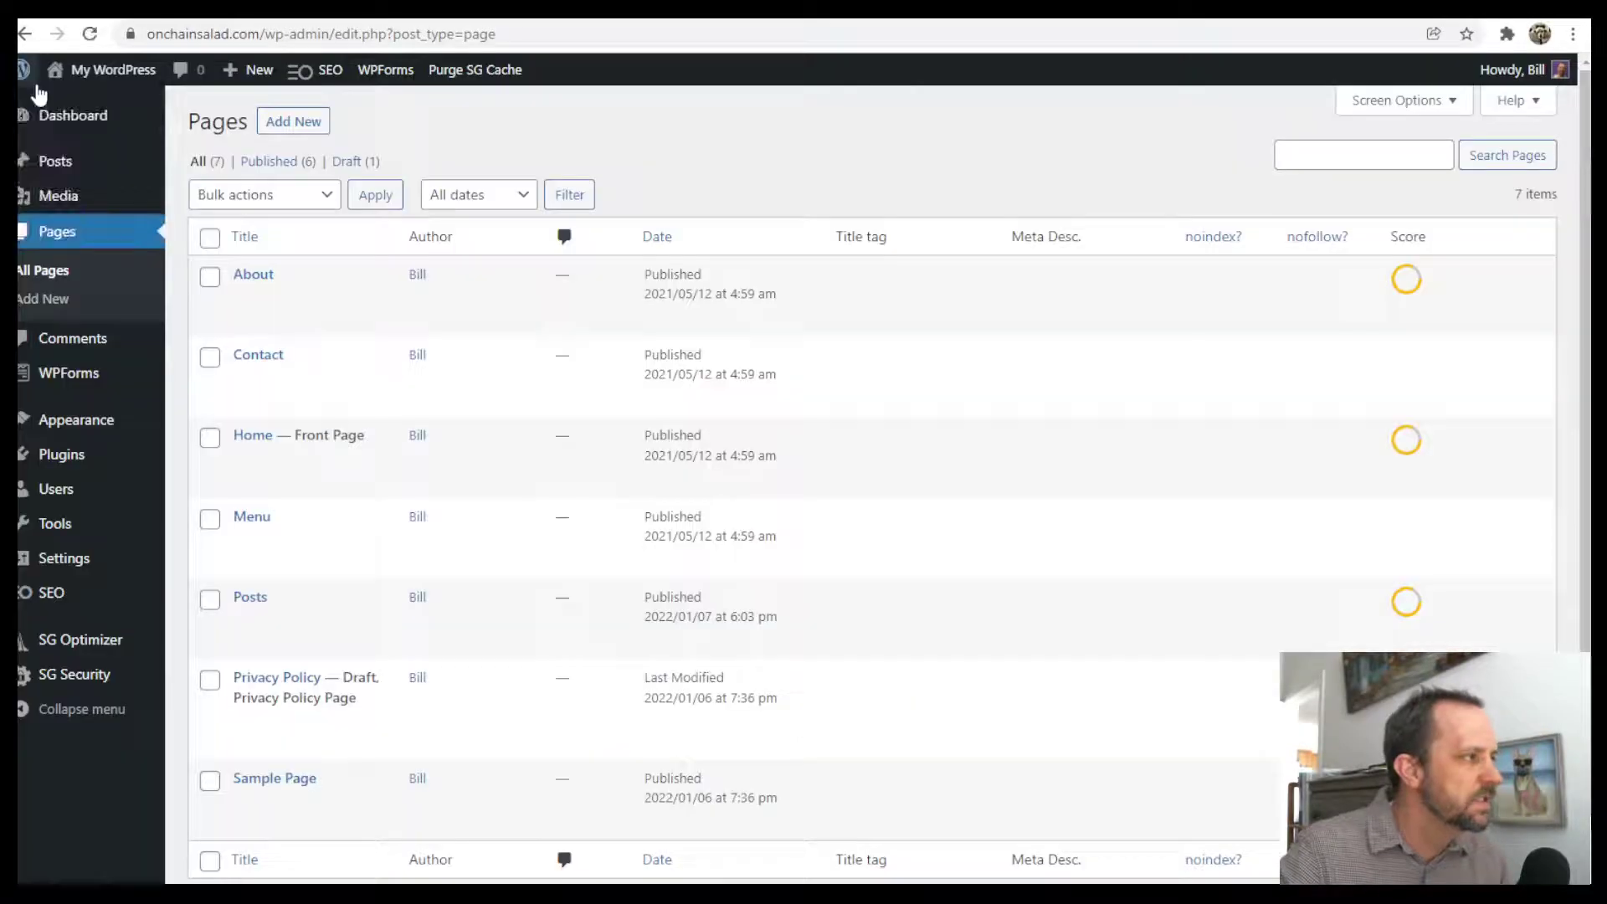
mouse_move(113, 96)
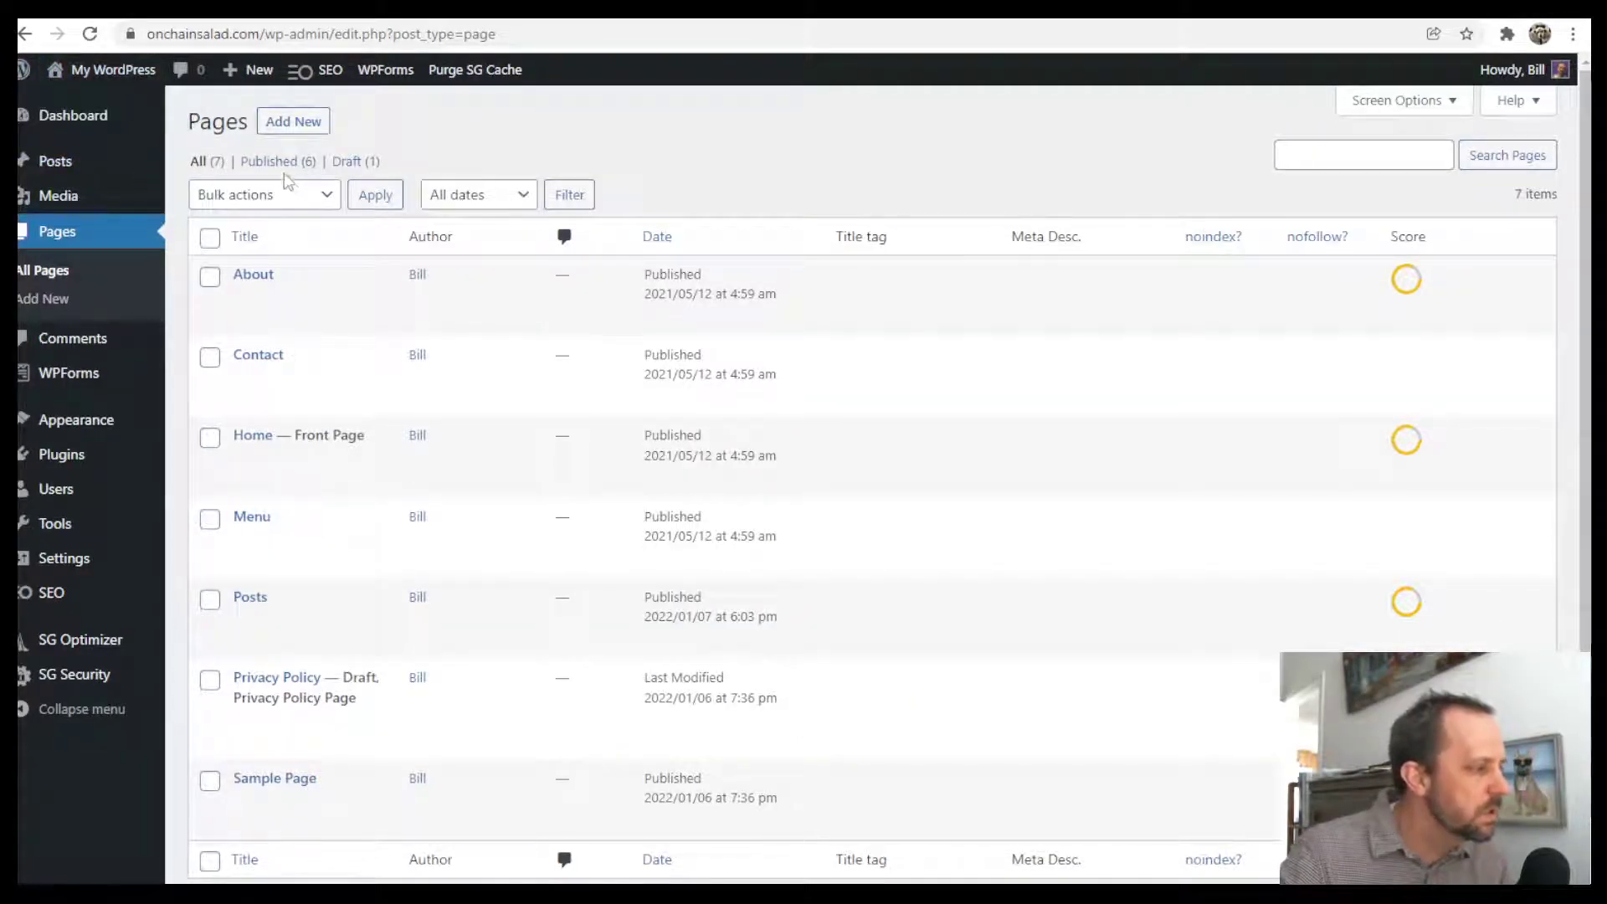
mouse_move(102, 582)
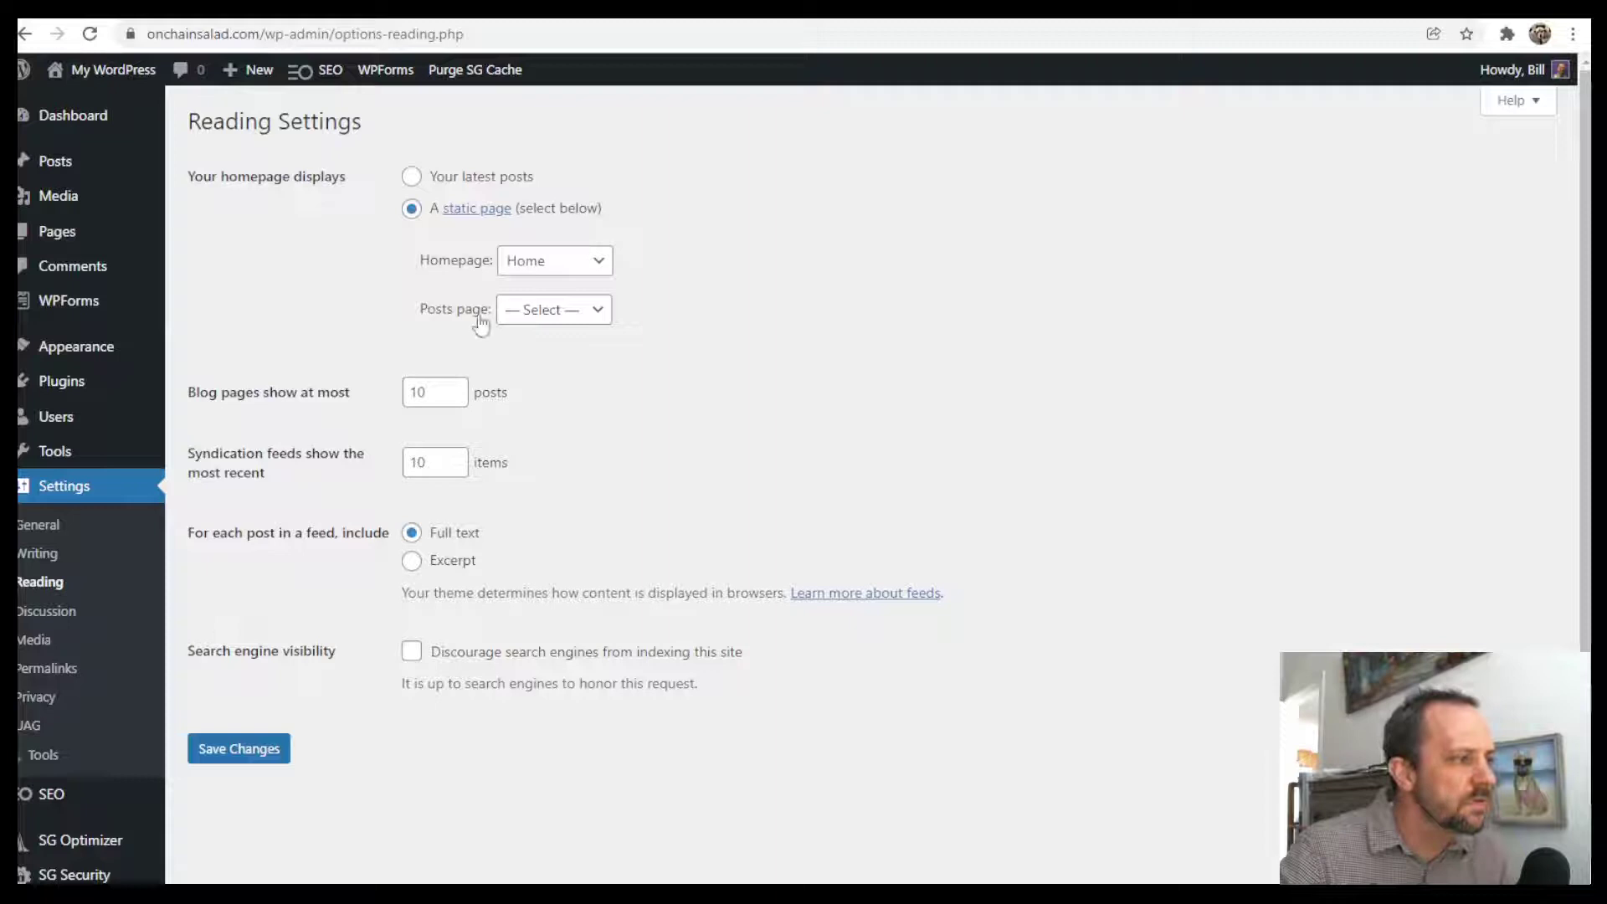
left_click(556, 313)
left_click(555, 438)
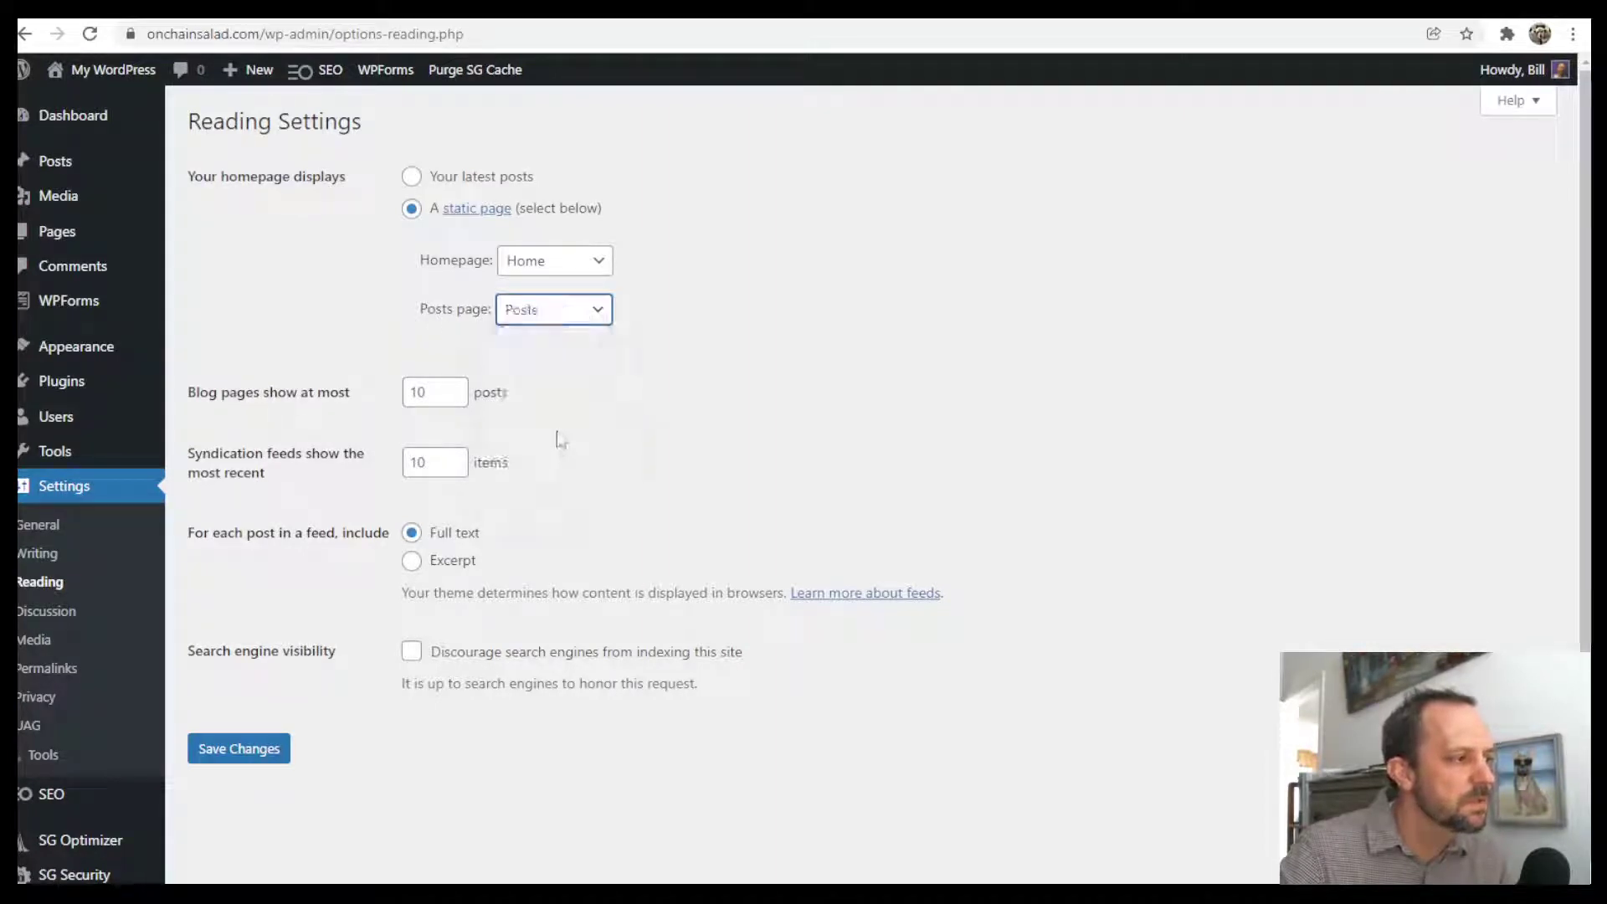
left_click(282, 759)
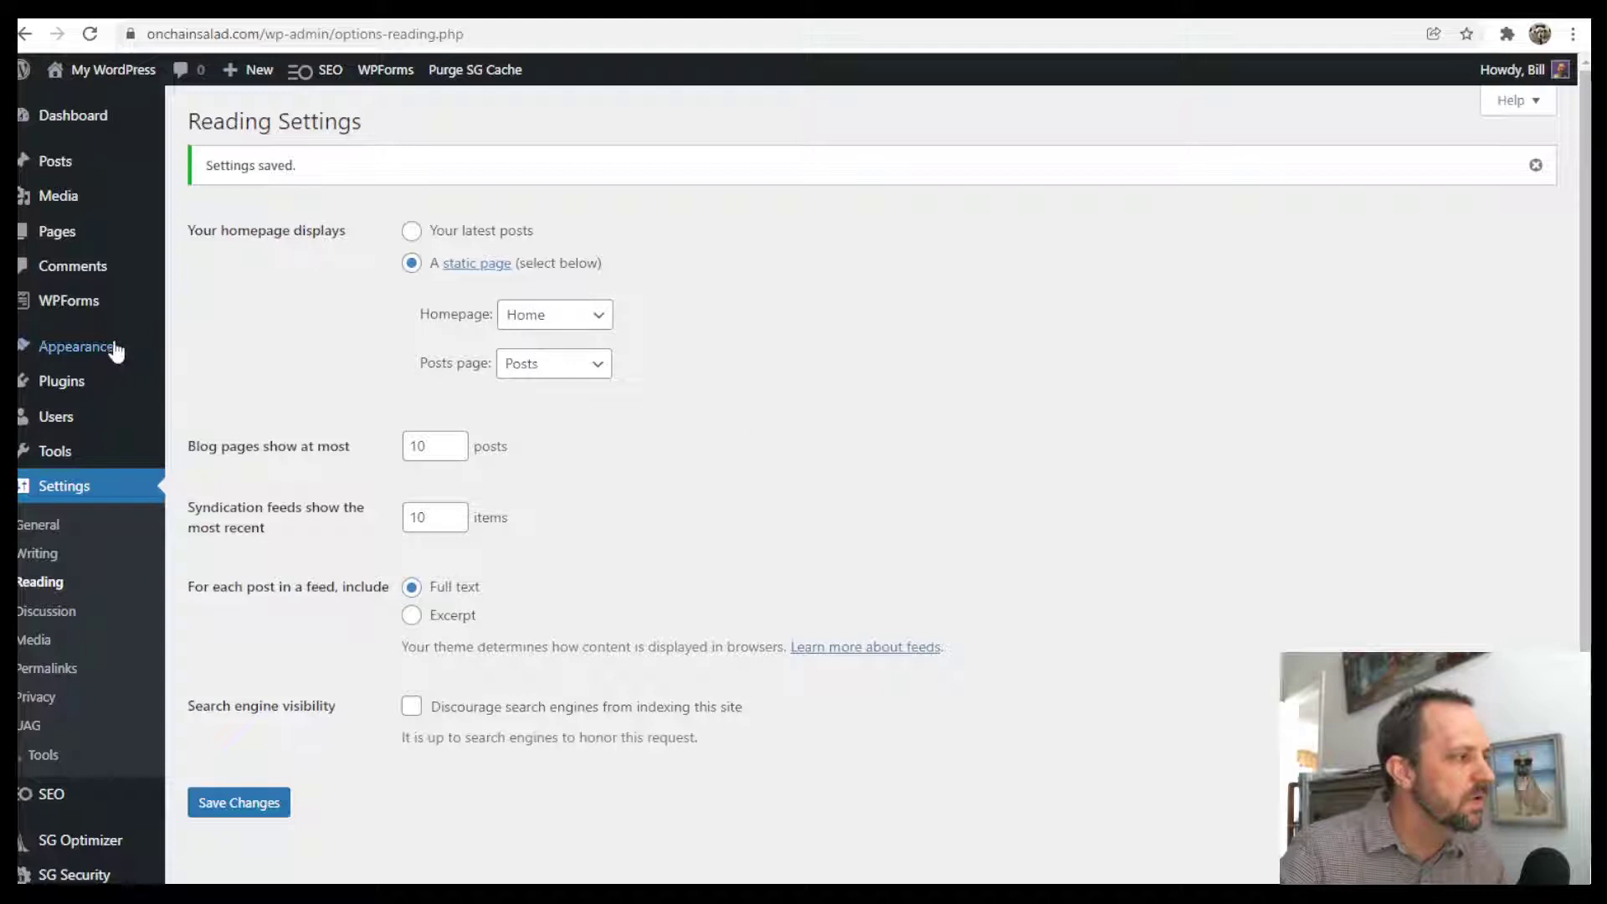
- In the Customizer's header menu locations, open the Navigation menu for editing
mouse_move(78, 349)
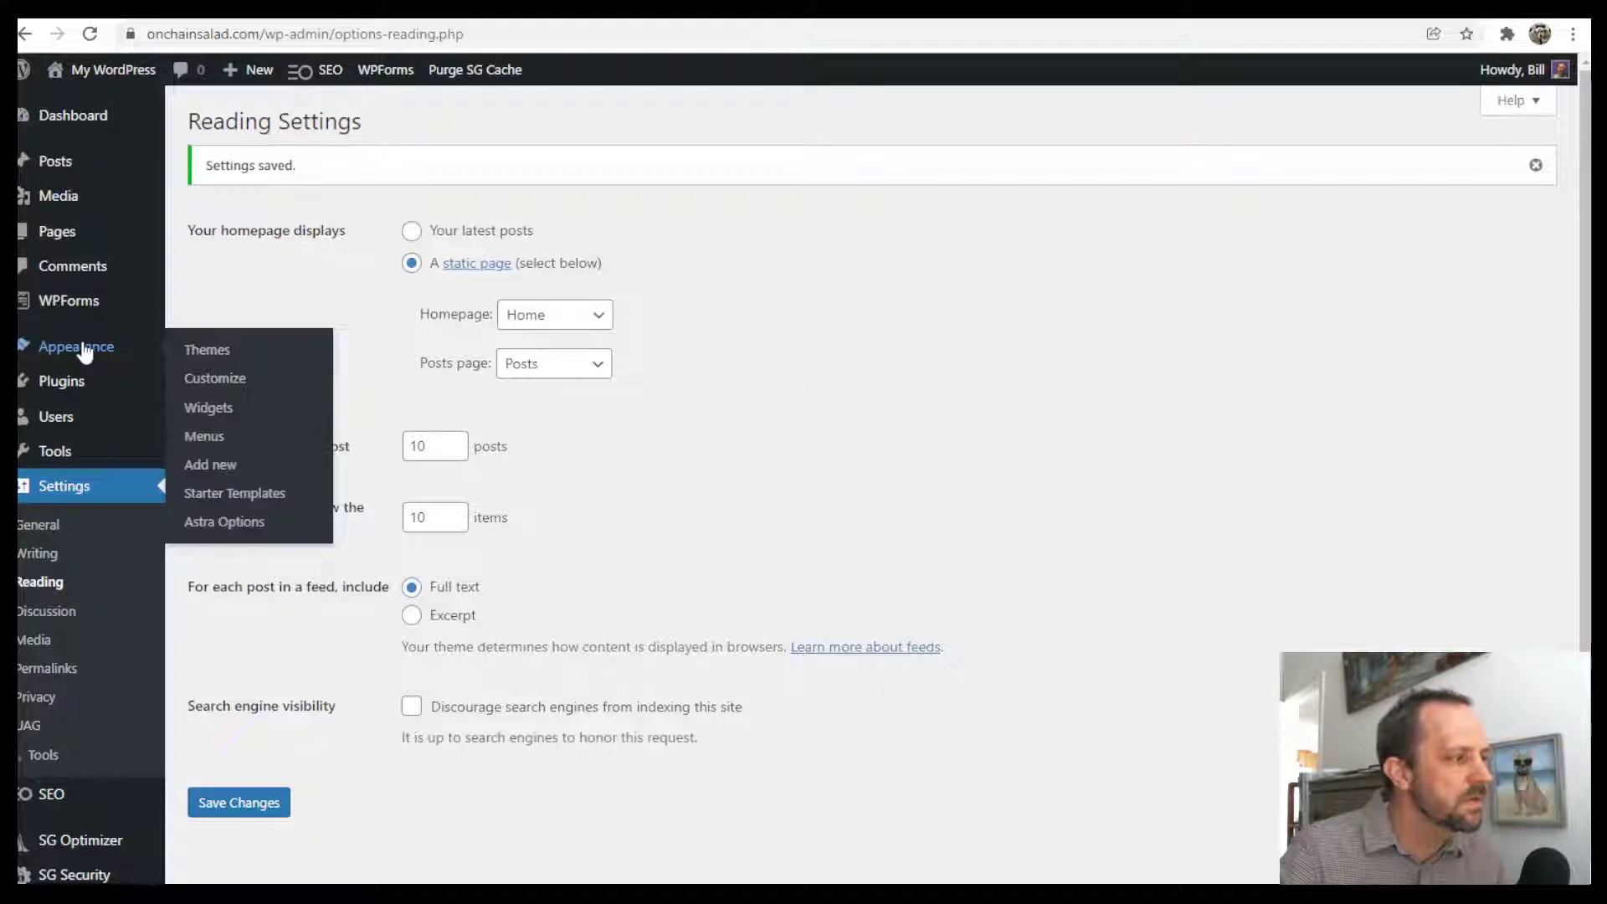
left_click(219, 379)
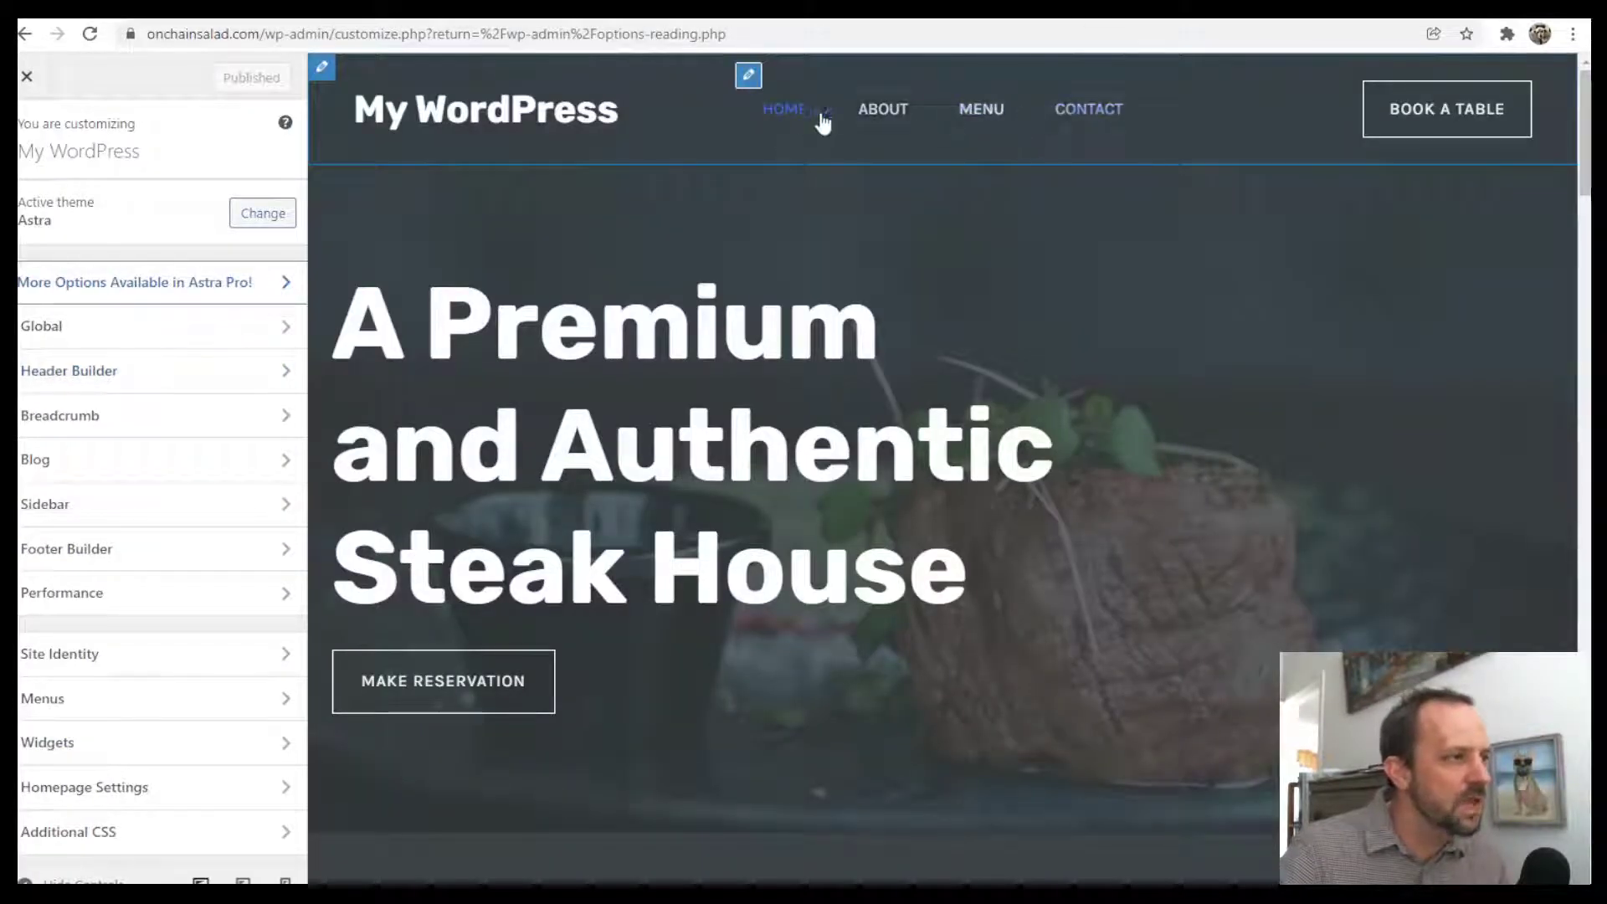
left_click(749, 77)
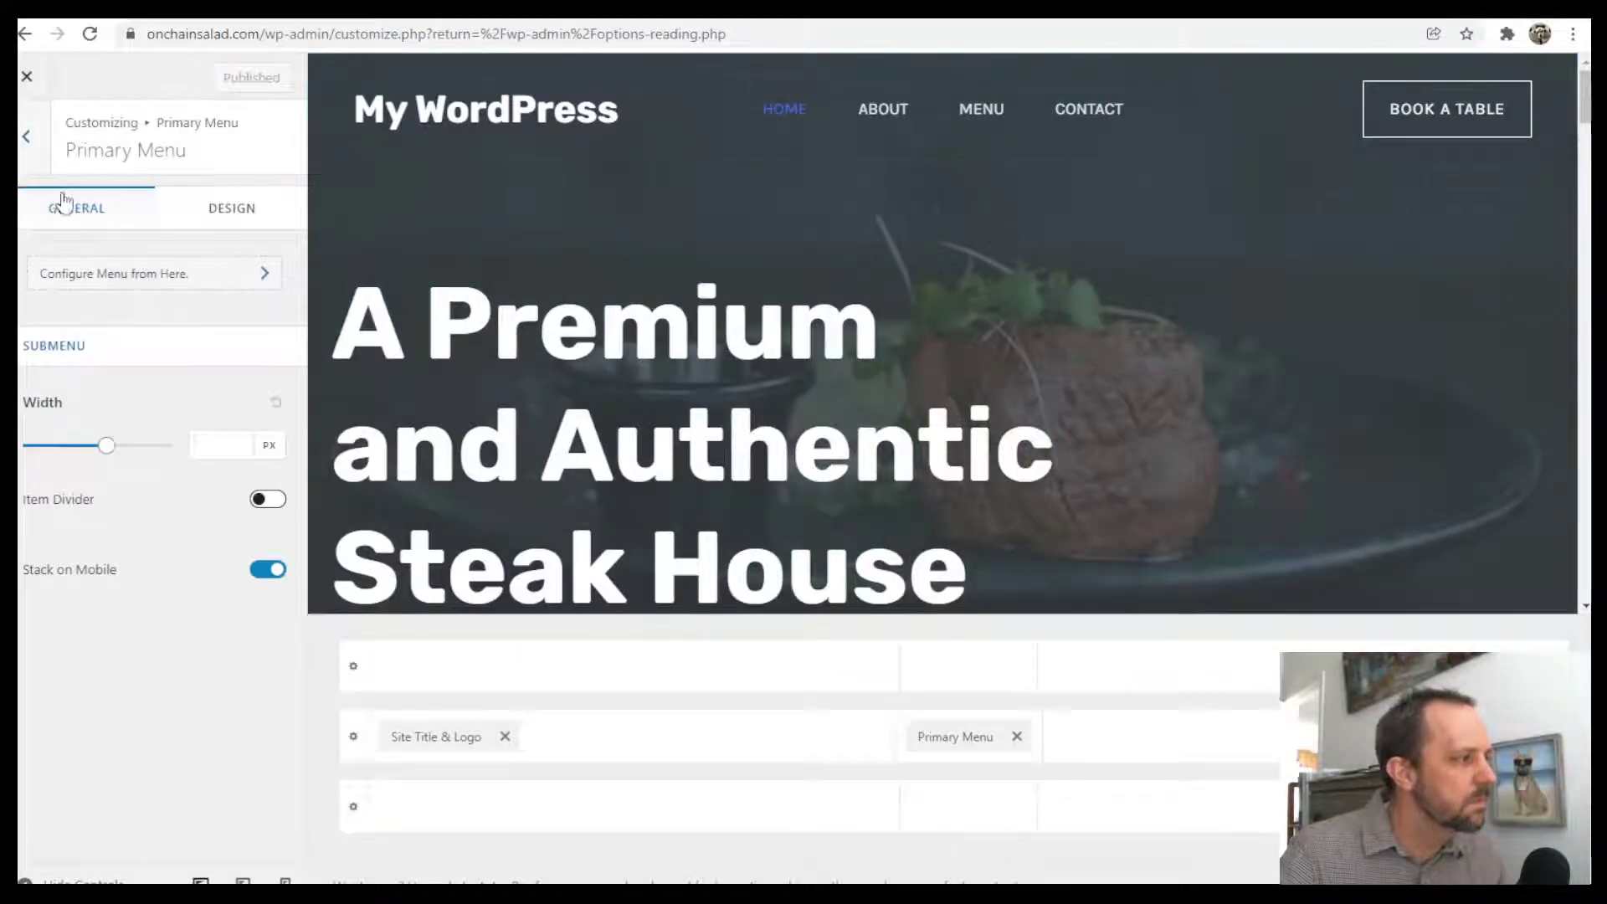
left_click(131, 271)
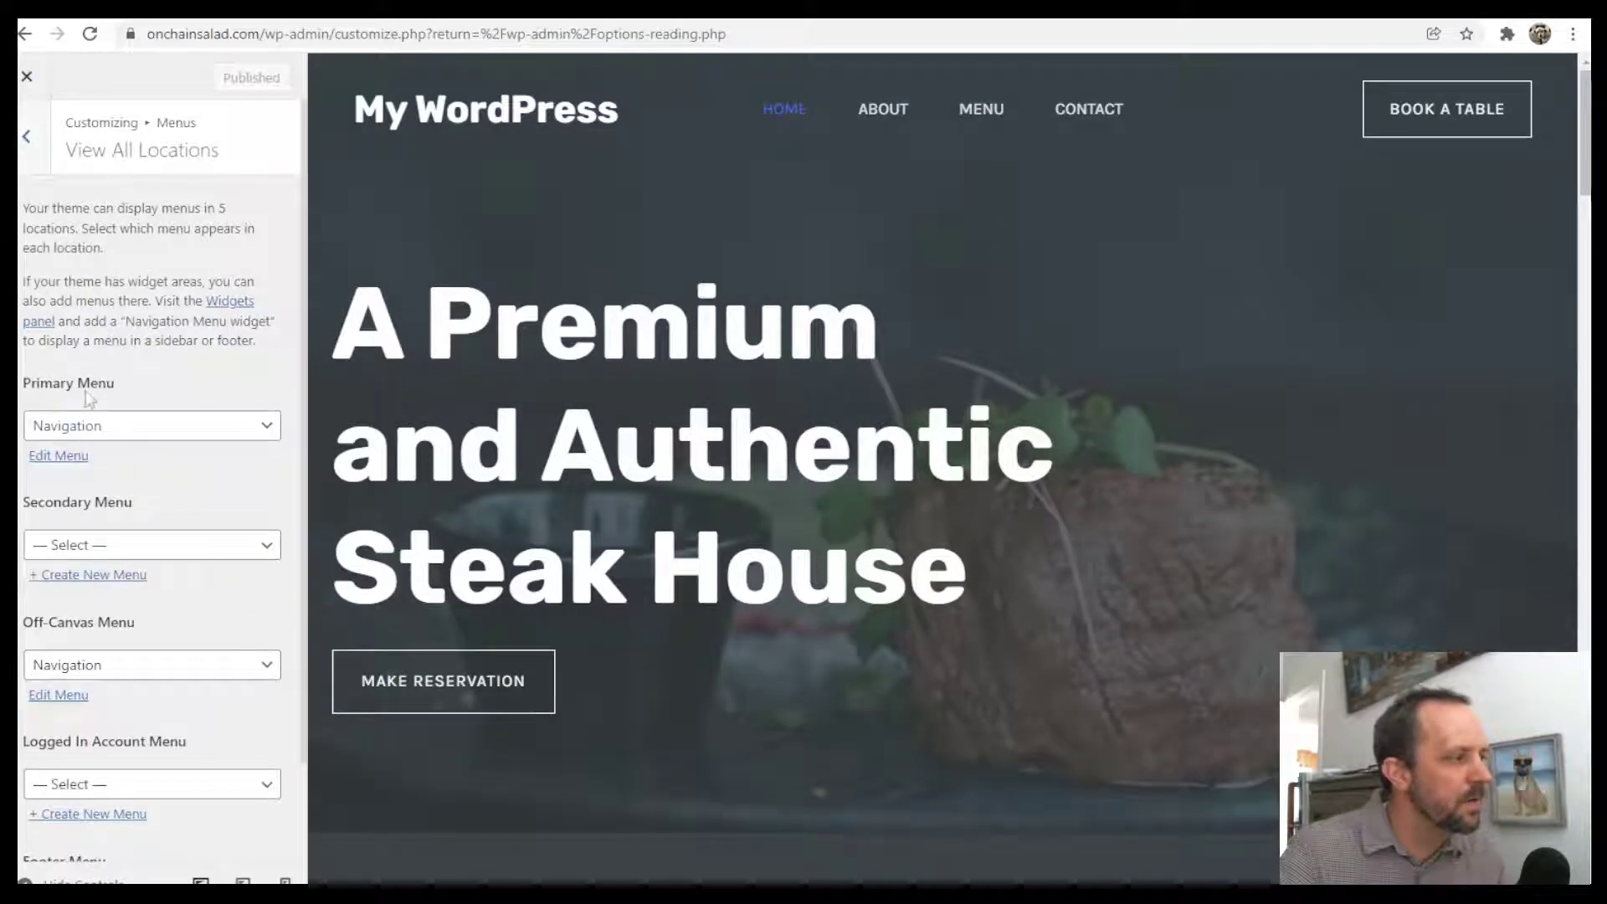
left_click(54, 457)
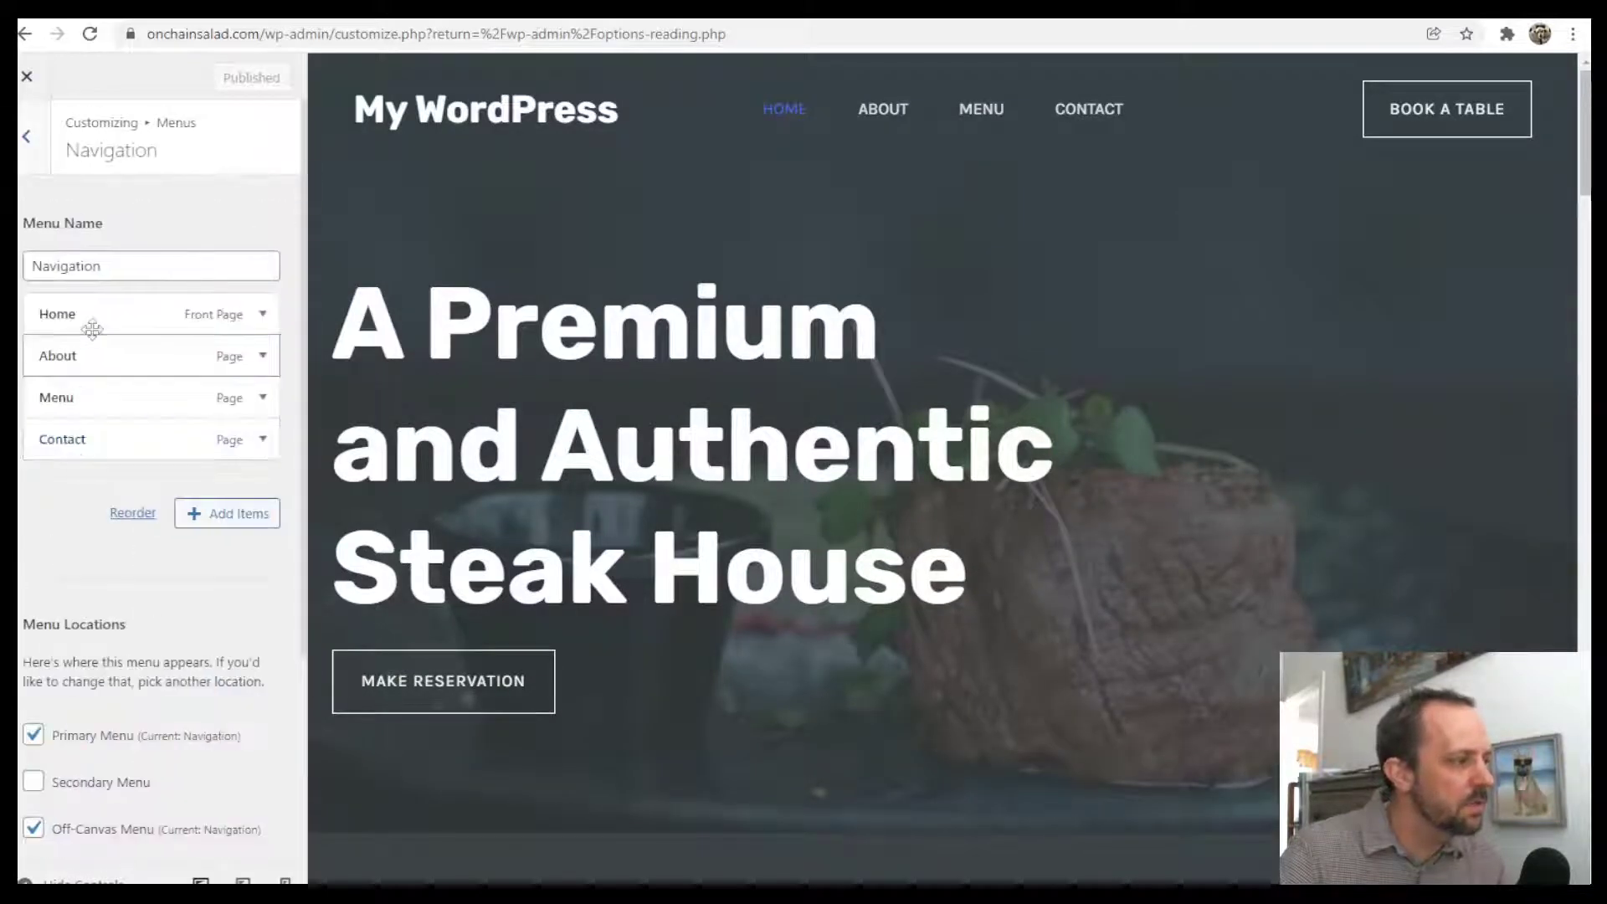
- Add the Posts page from Add Items > Pages to the Navigation menu and publish
left_click(214, 525)
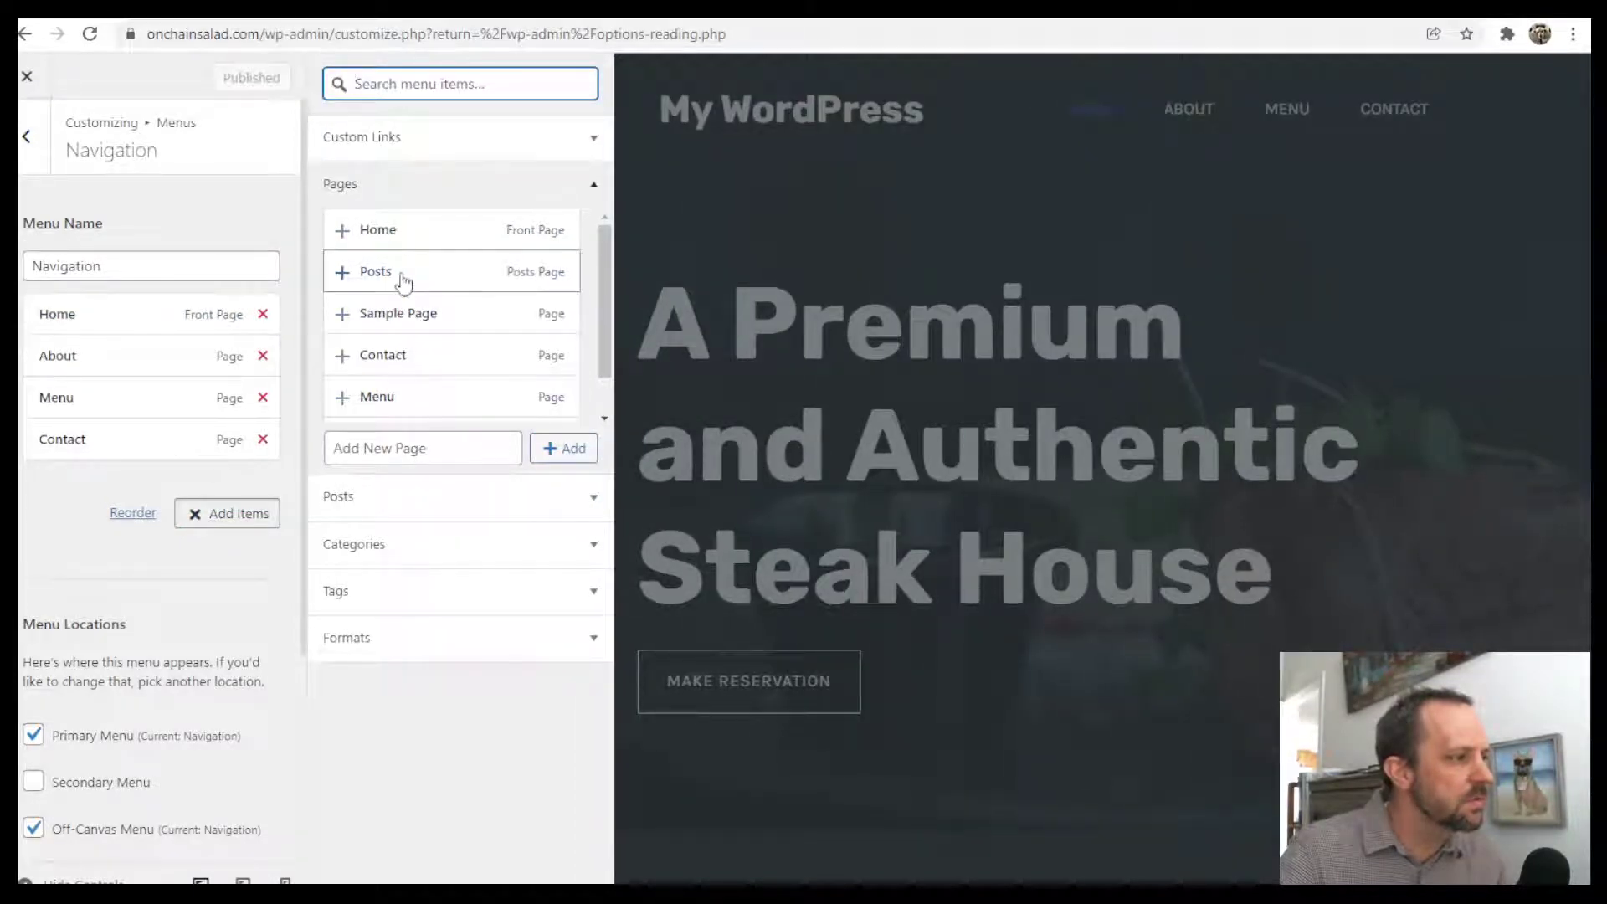
left_click(360, 274)
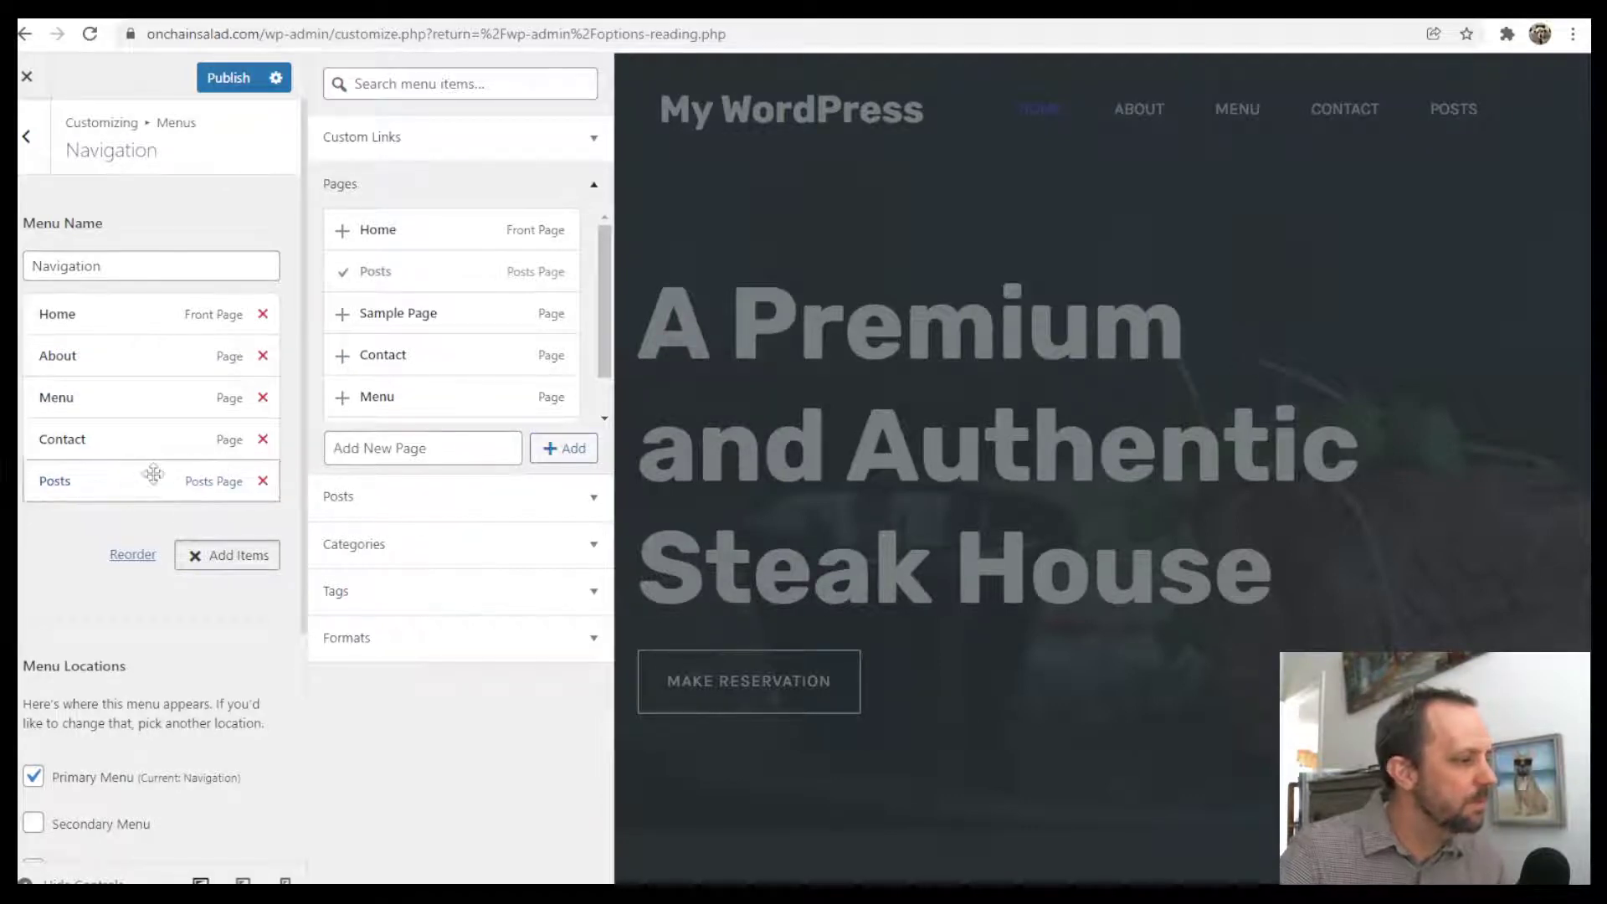
left_click(213, 82)
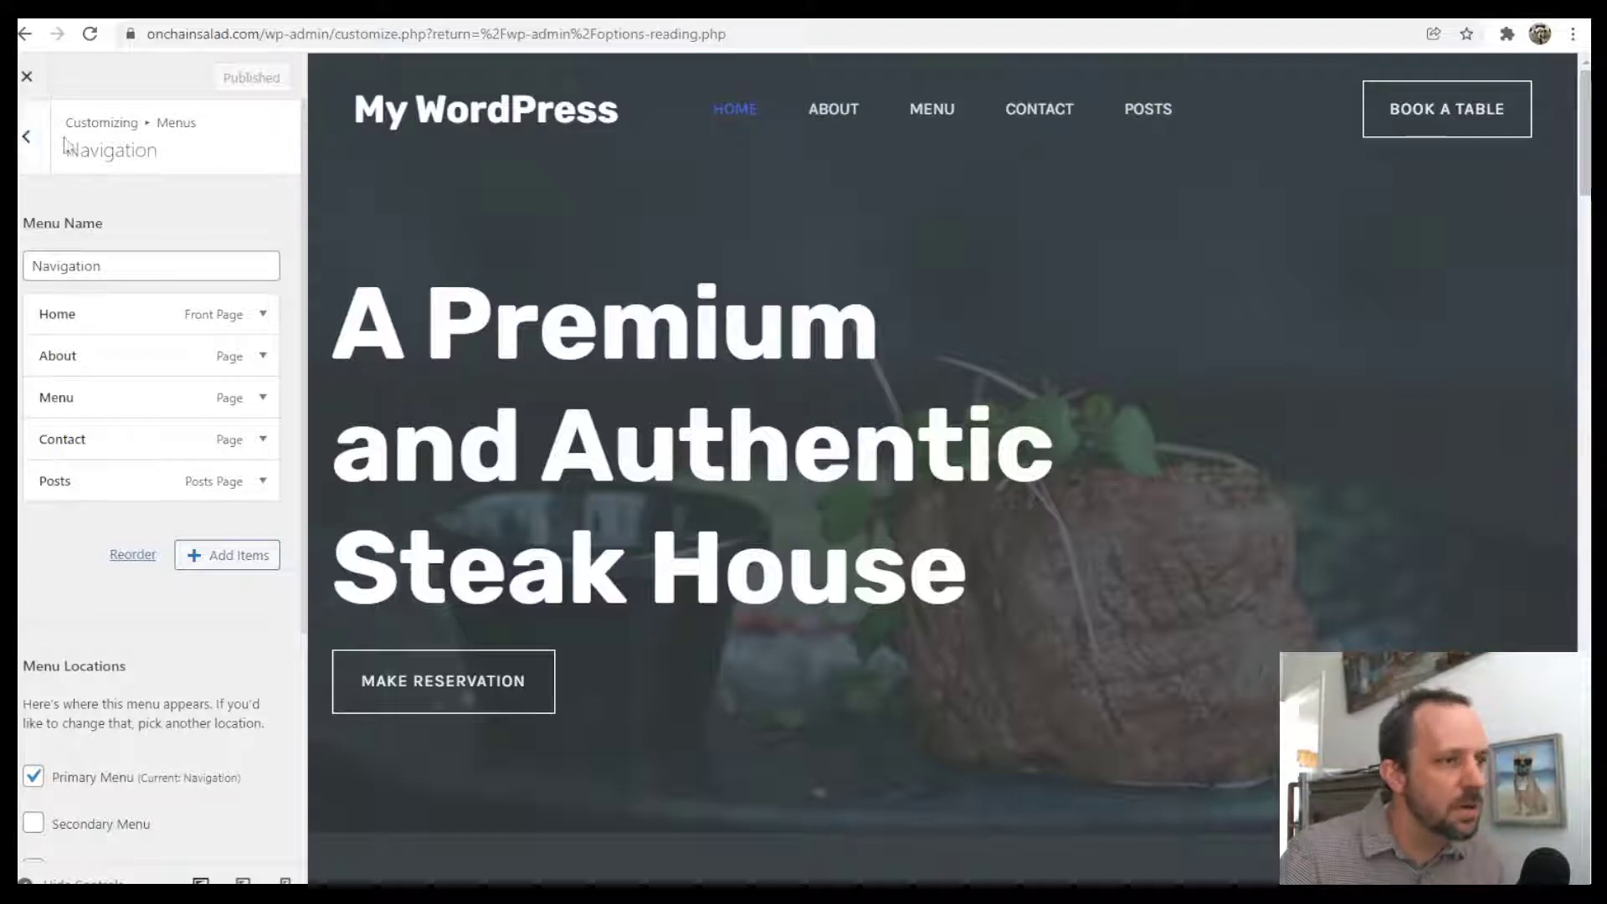
- Return to the Customizer root and open Blog > Blog / Archive settings
left_click(27, 159)
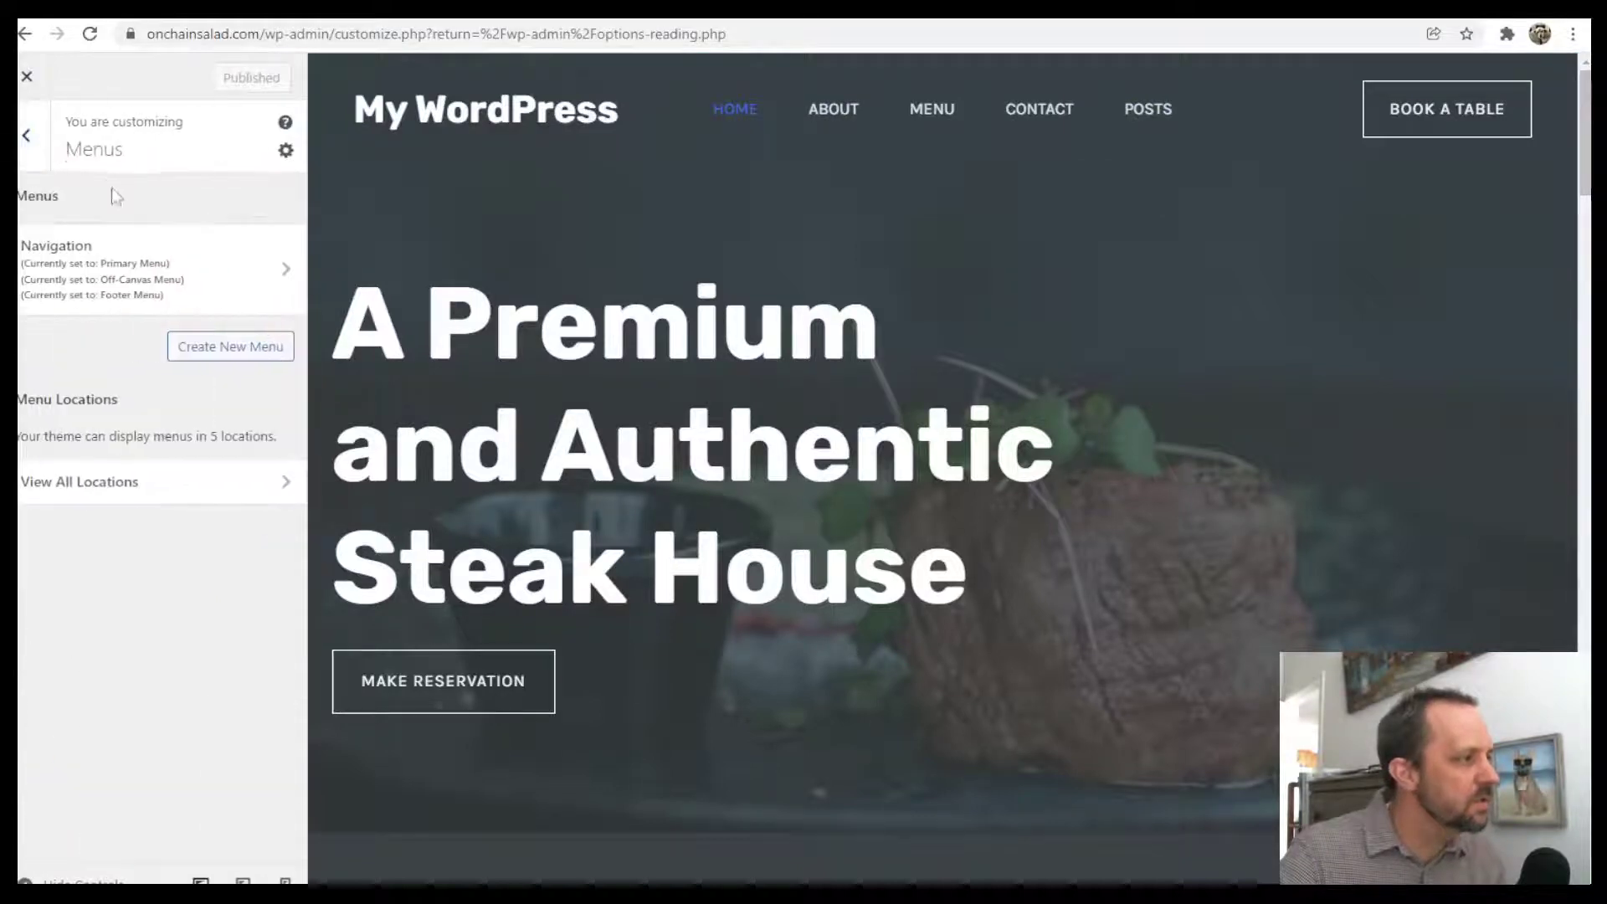
left_click(28, 137)
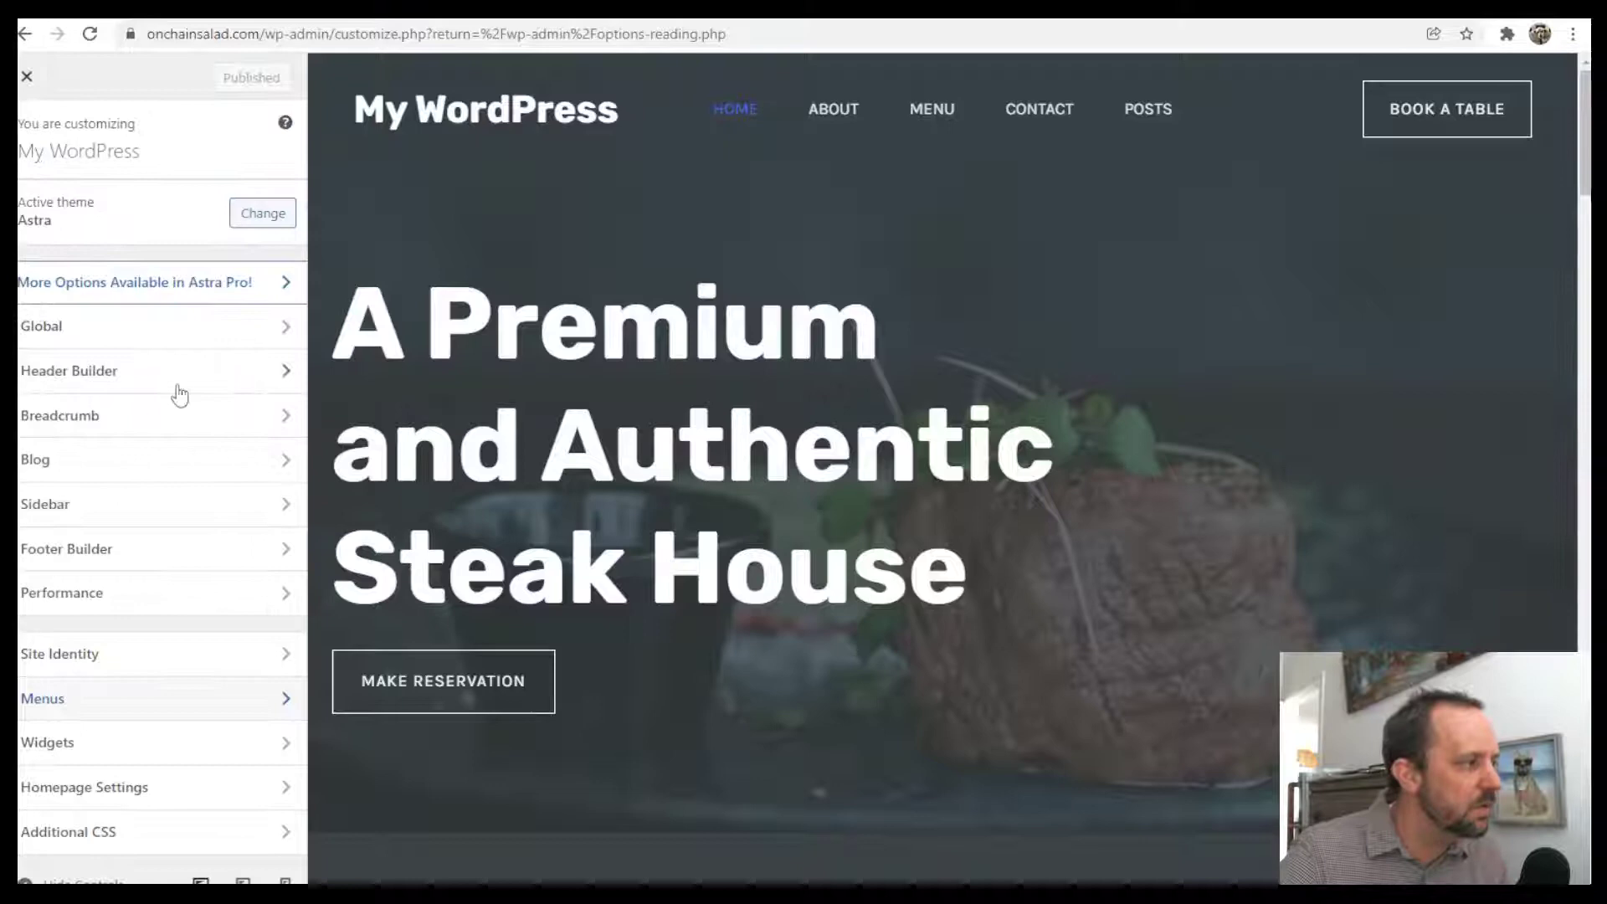
left_click(80, 462)
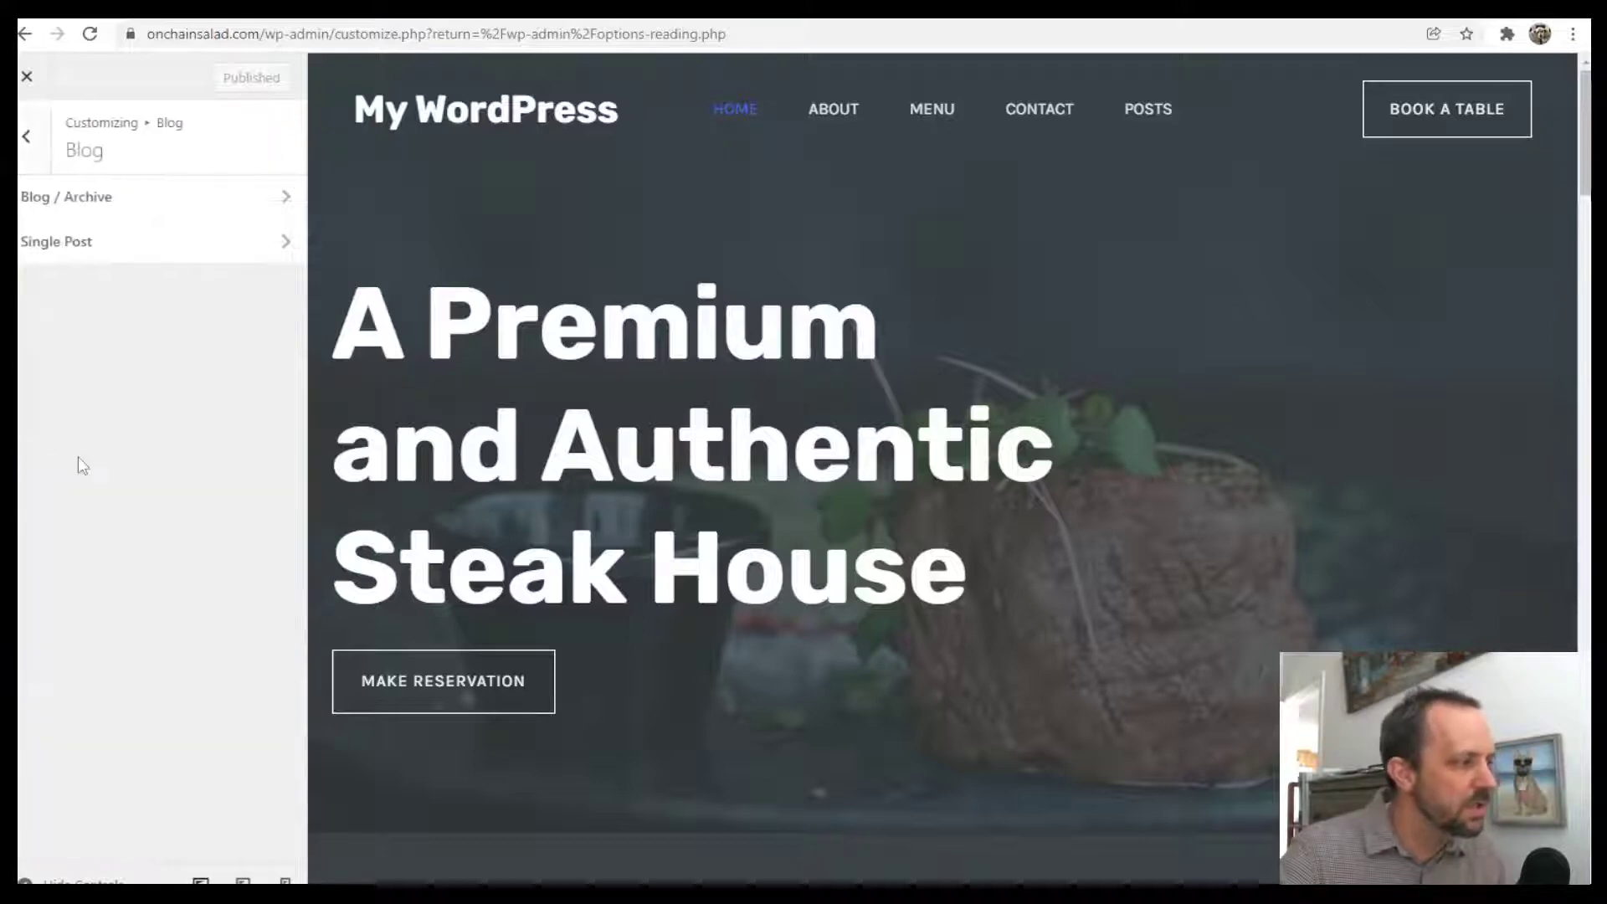
left_click(147, 204)
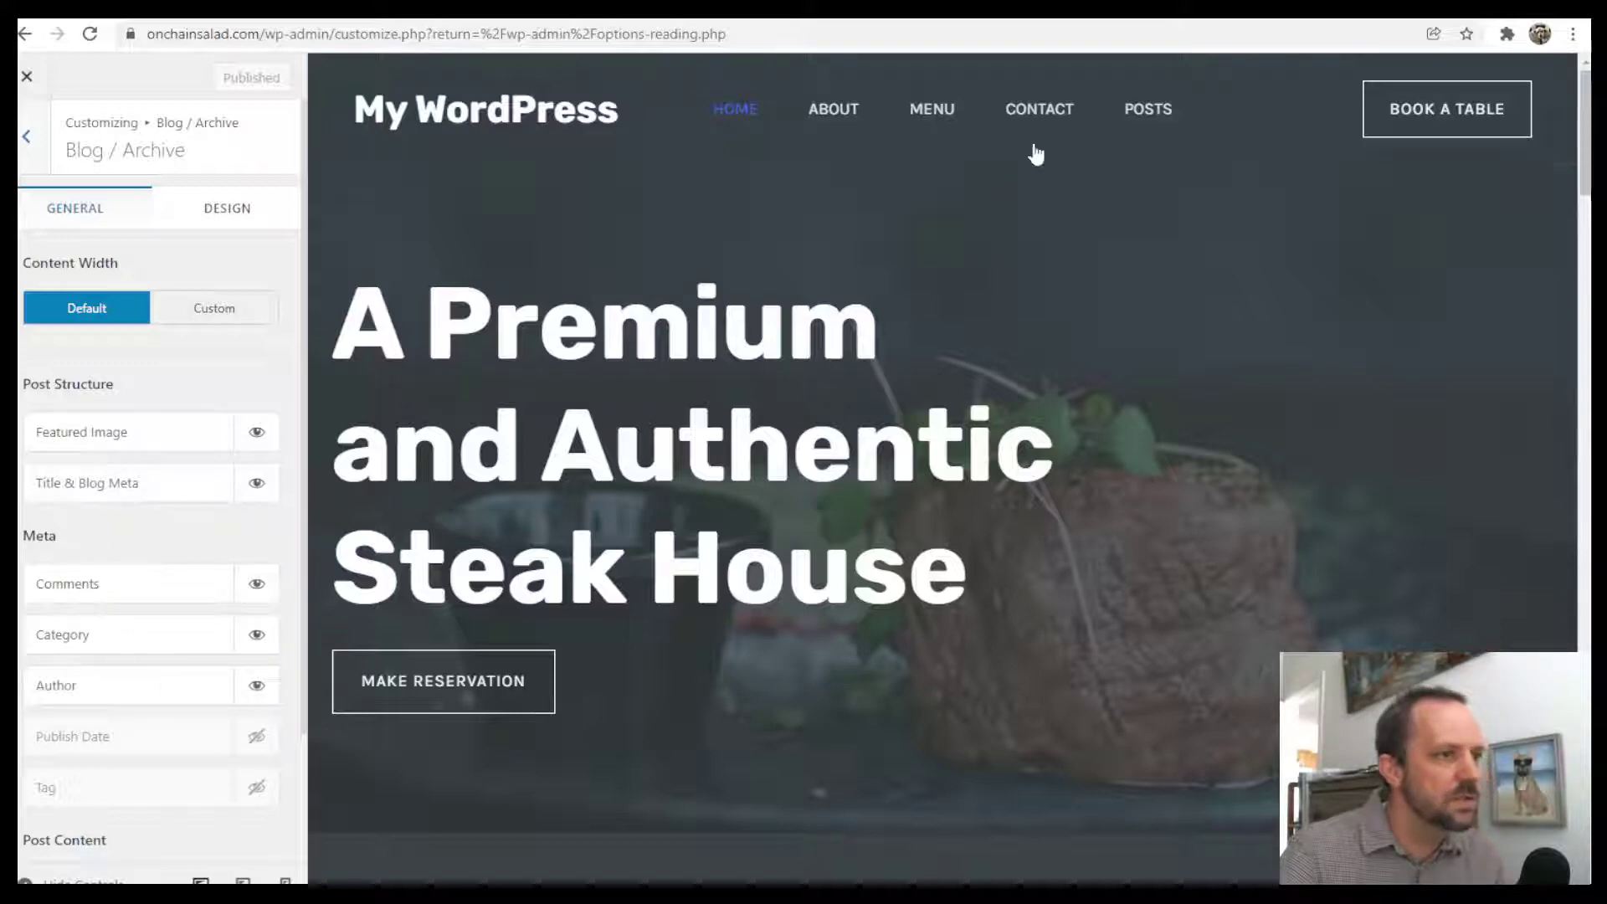
- Load the POSTS page in the preview, look it over, and go back to Blog settings
left_click(1147, 111)
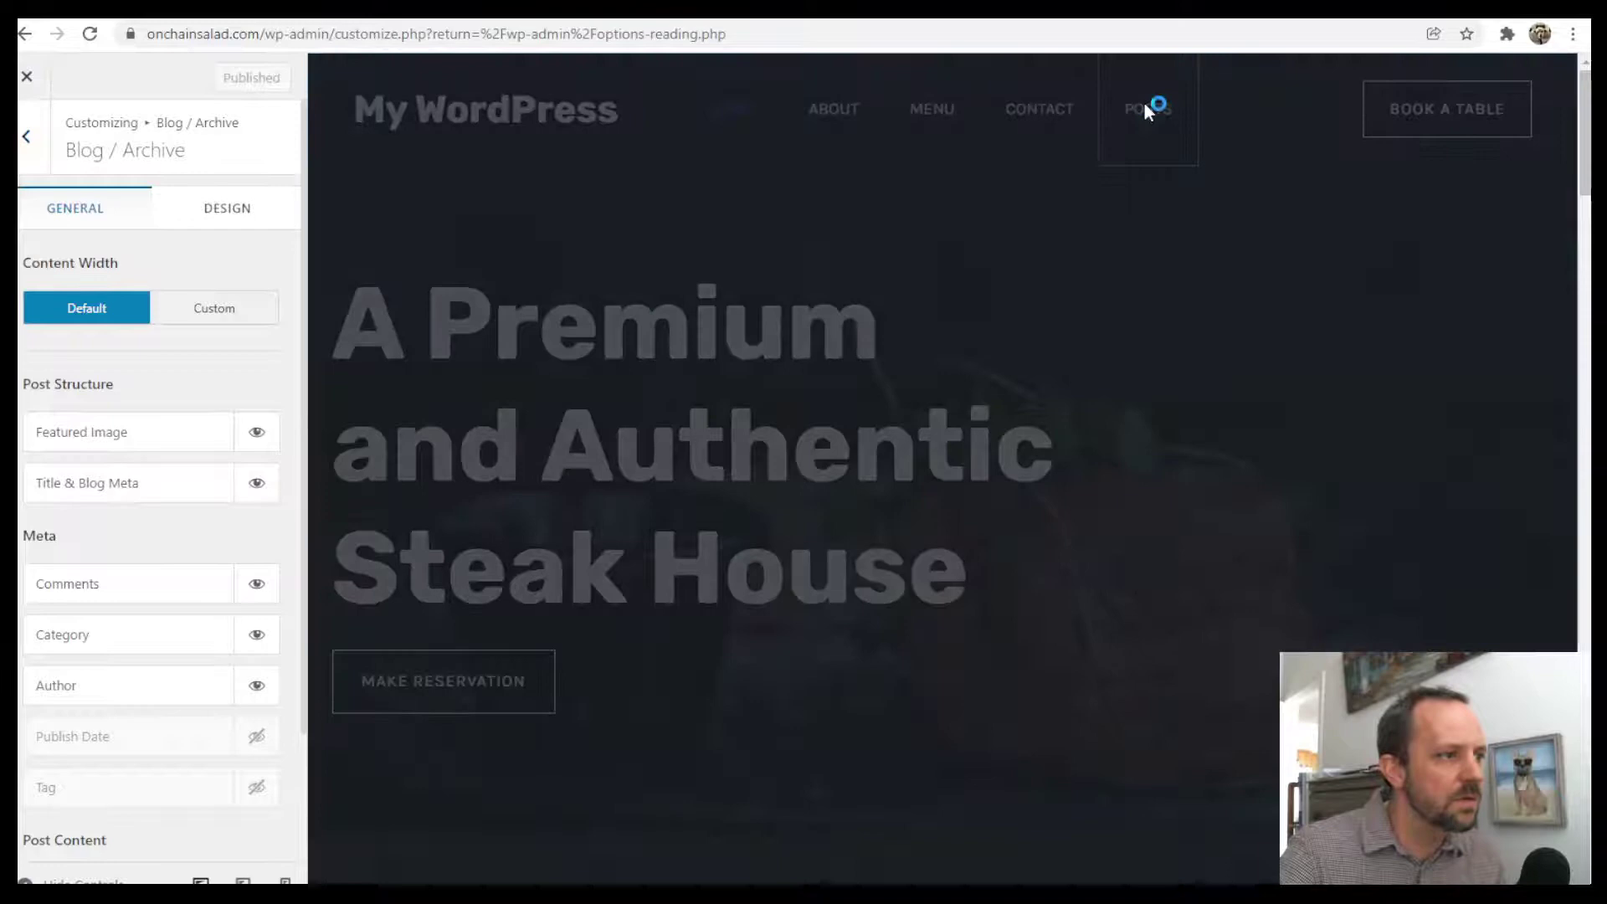
scroll(1156, 509, "down", 5)
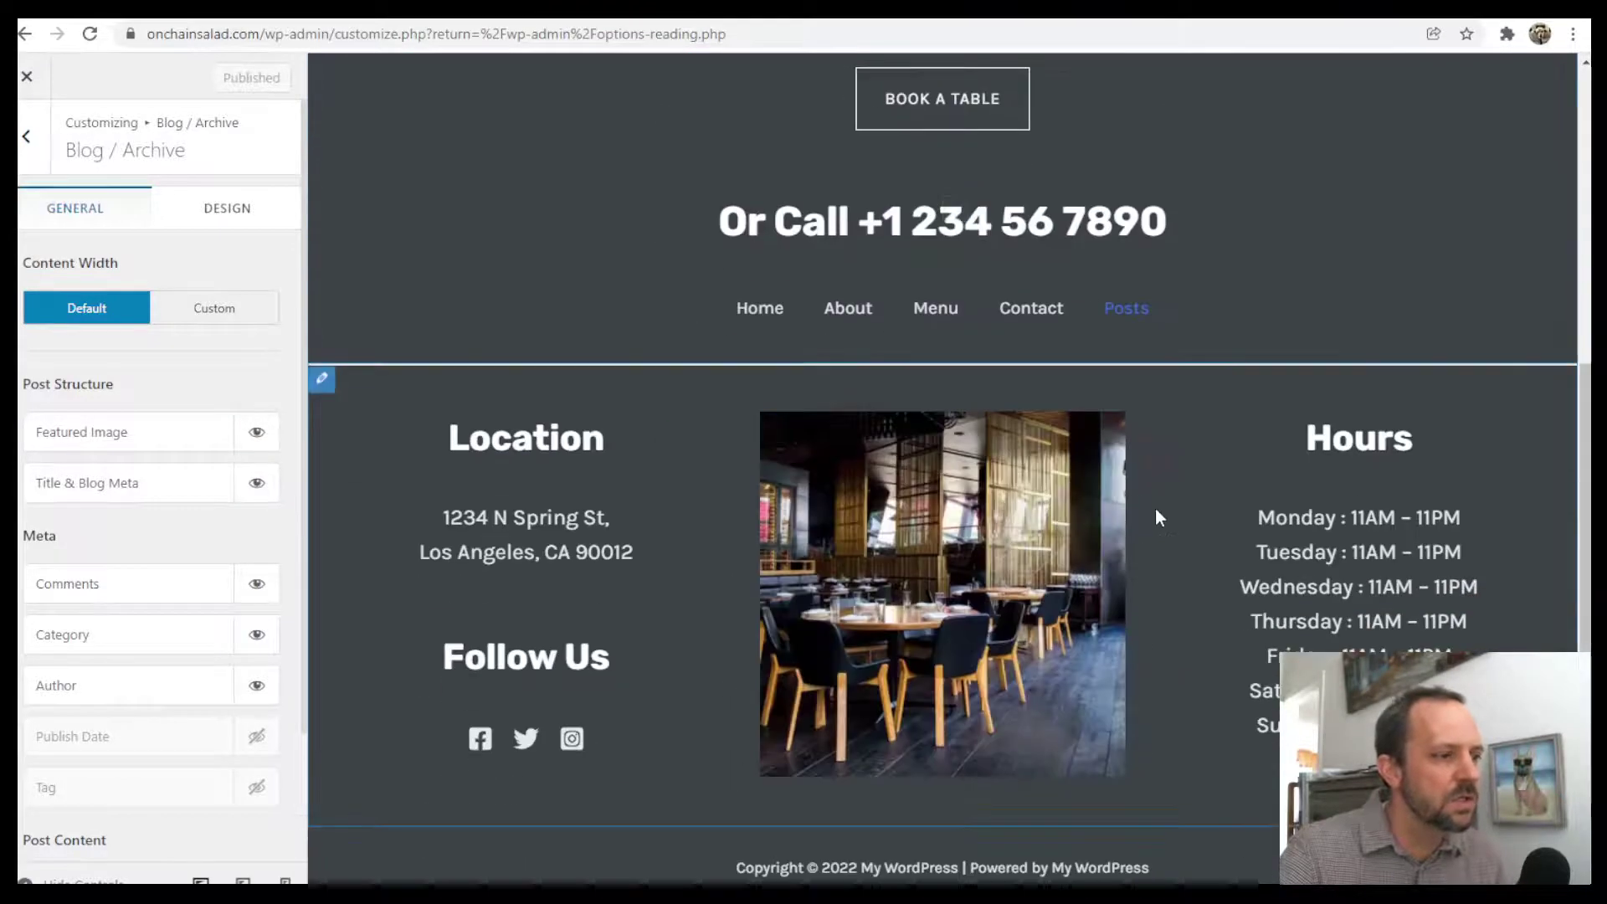
scroll(1157, 496, "up", 5)
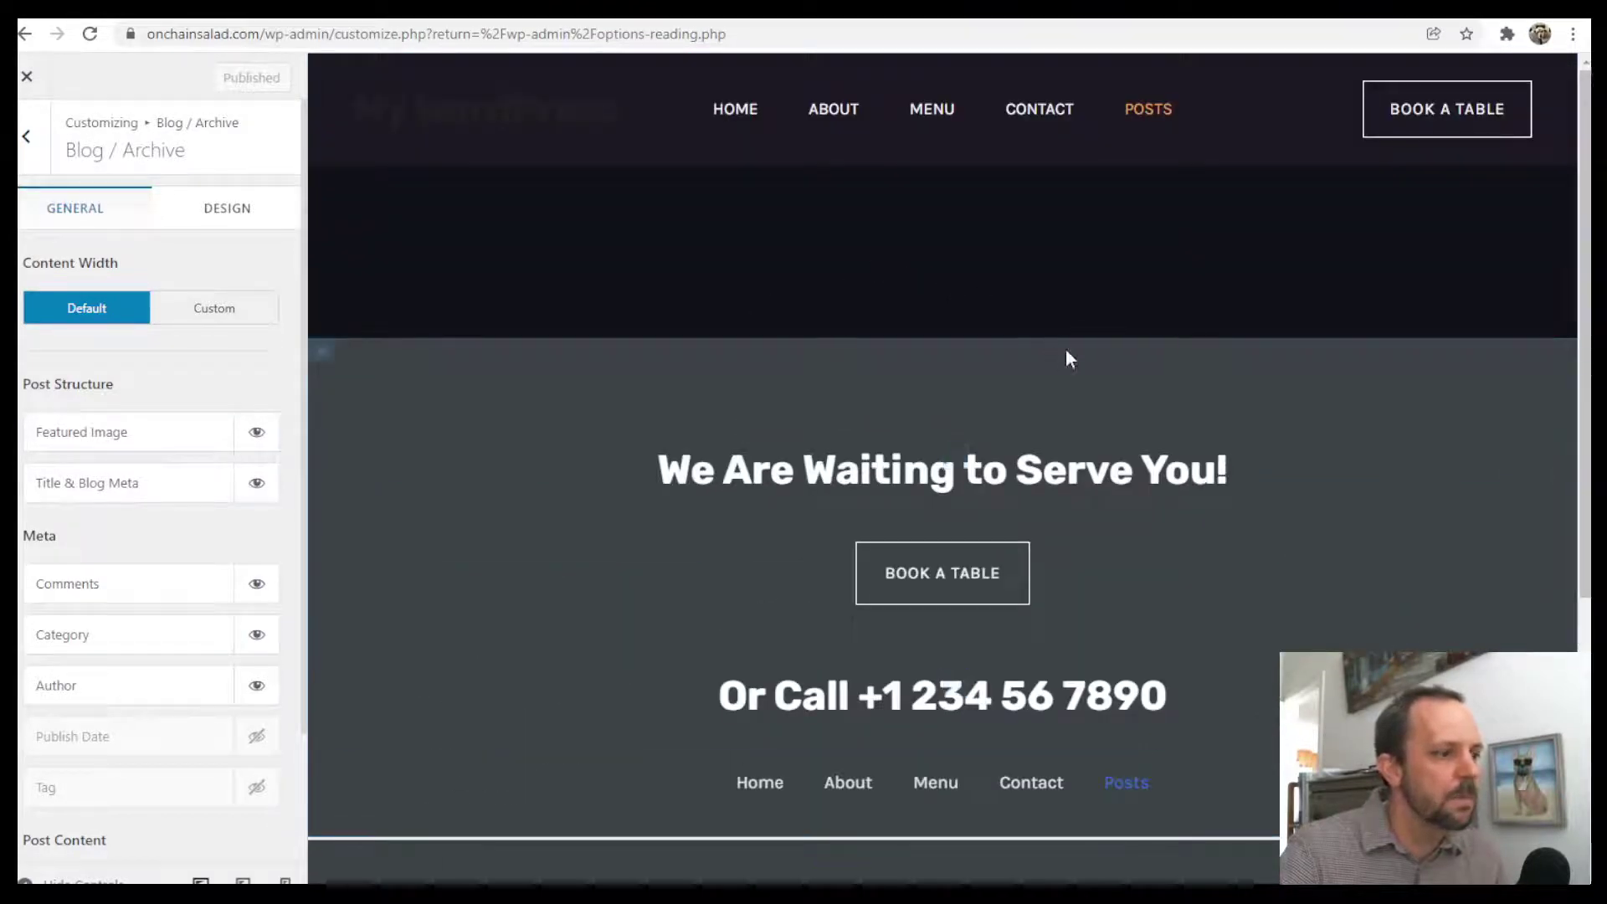
scroll(1067, 348, "down", 5)
scroll(1146, 474, "up", 5)
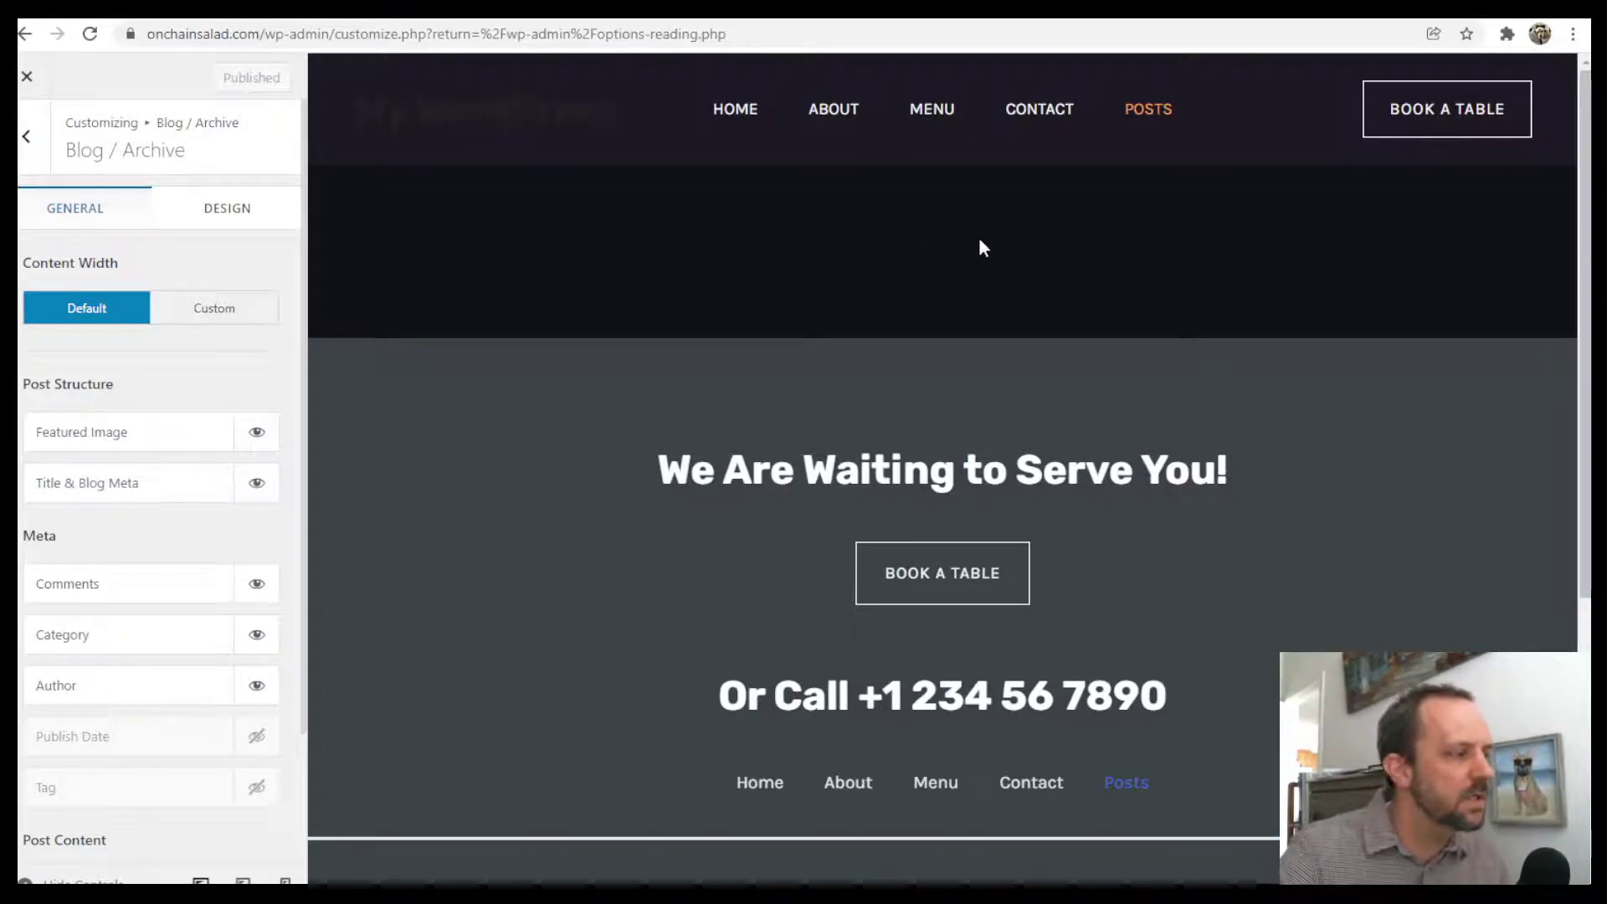
left_click(28, 137)
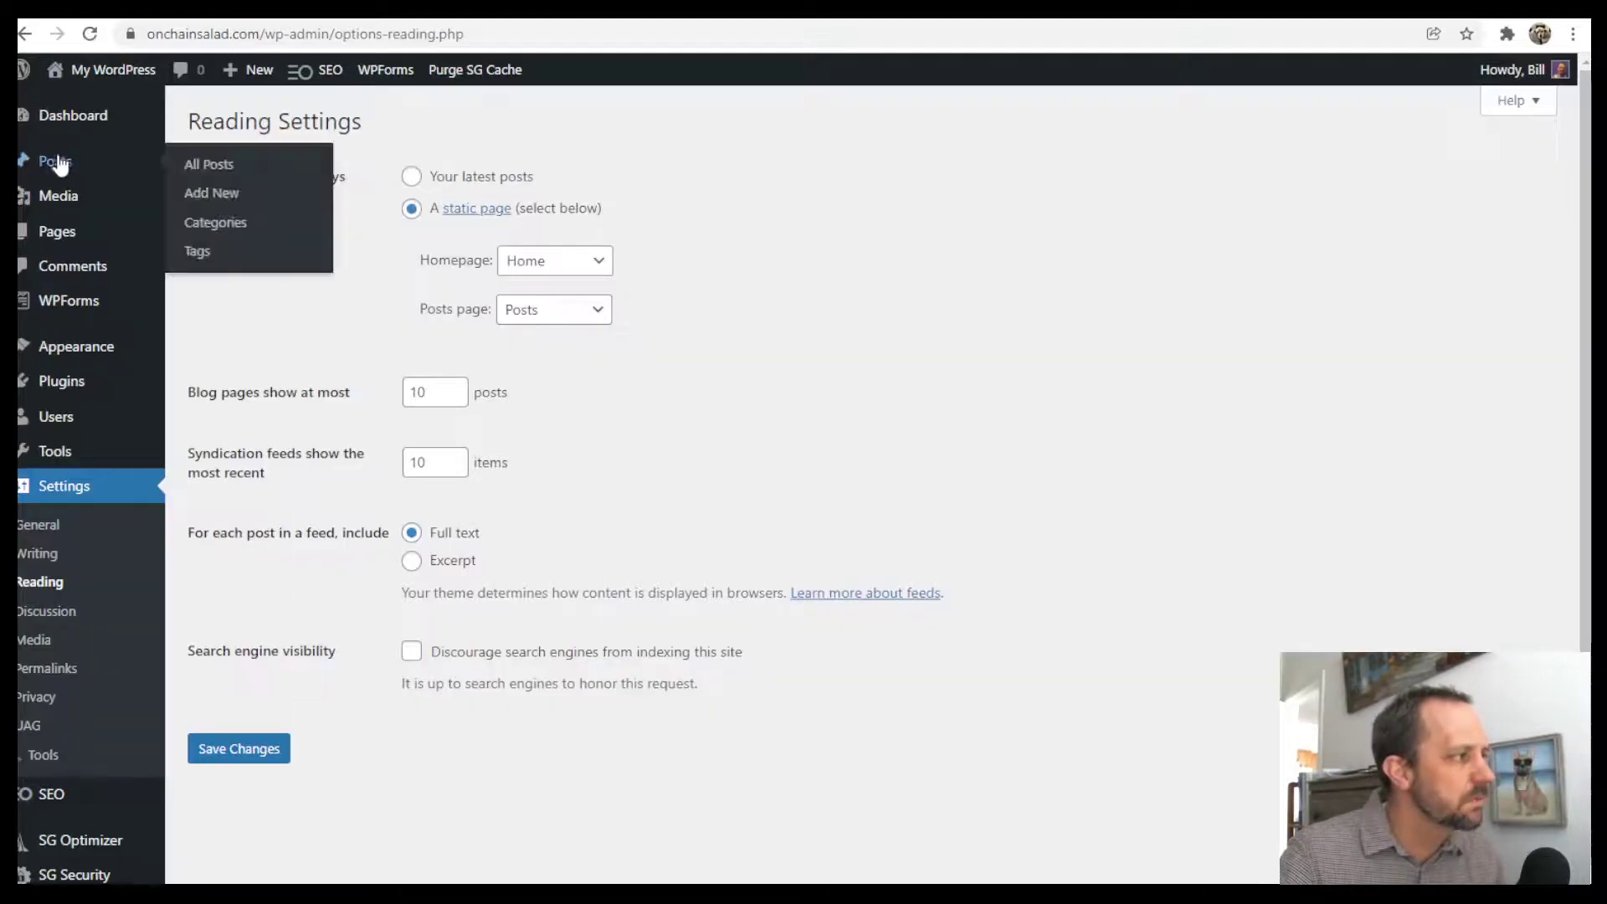
- Start a new post titled 'Test post' with the paragraph 'asd asdf asdfadf'
left_click(58, 158)
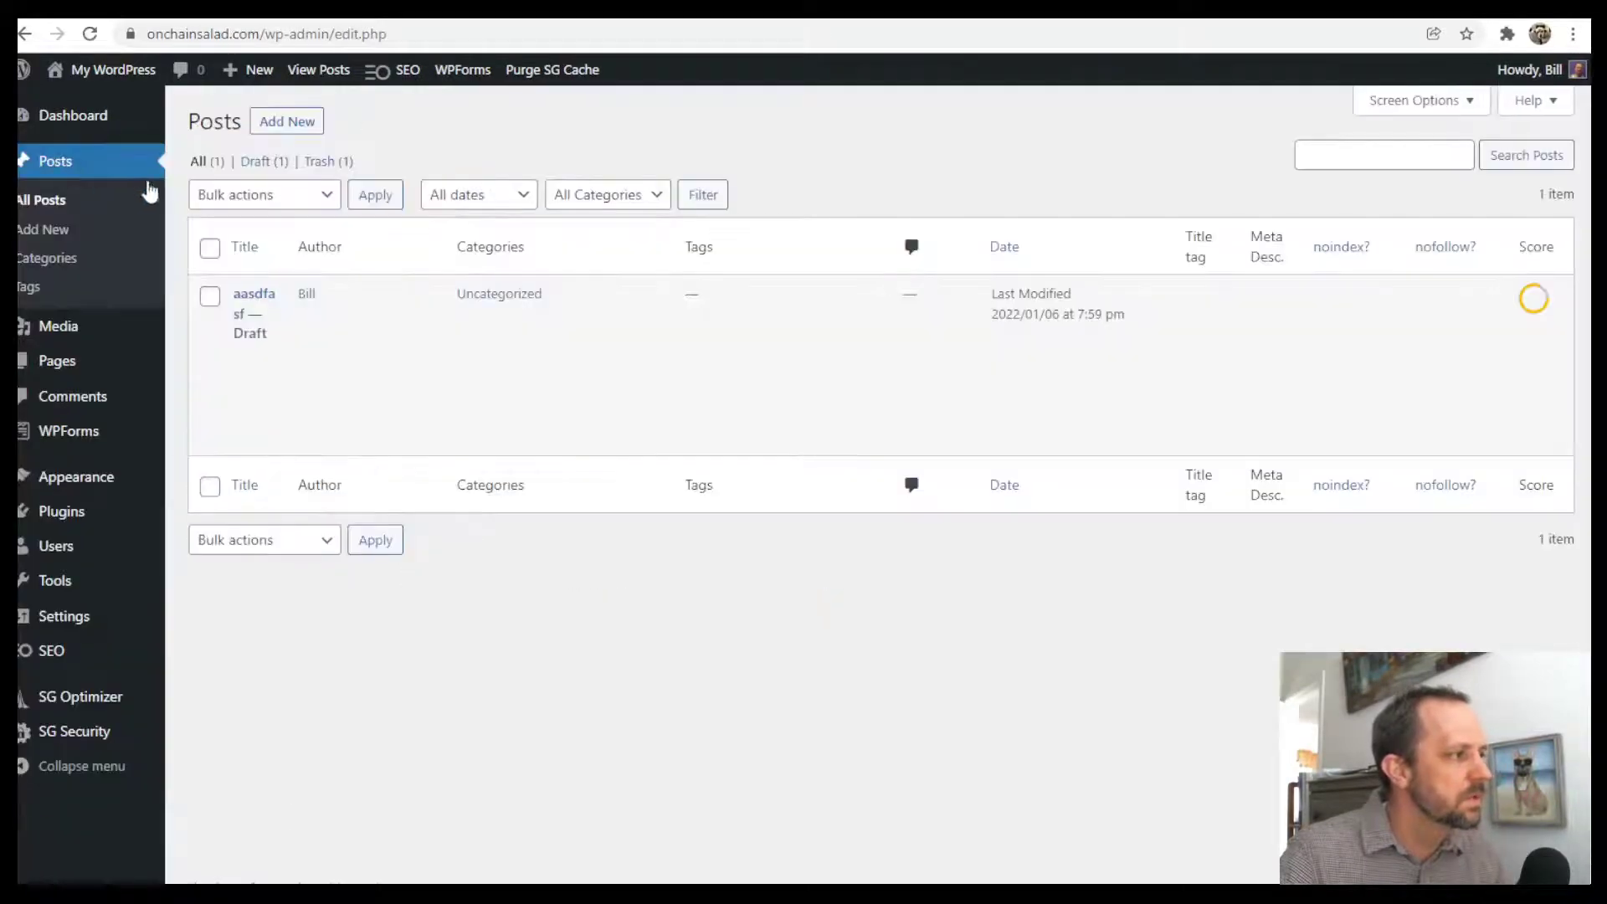
mouse_move(236, 323)
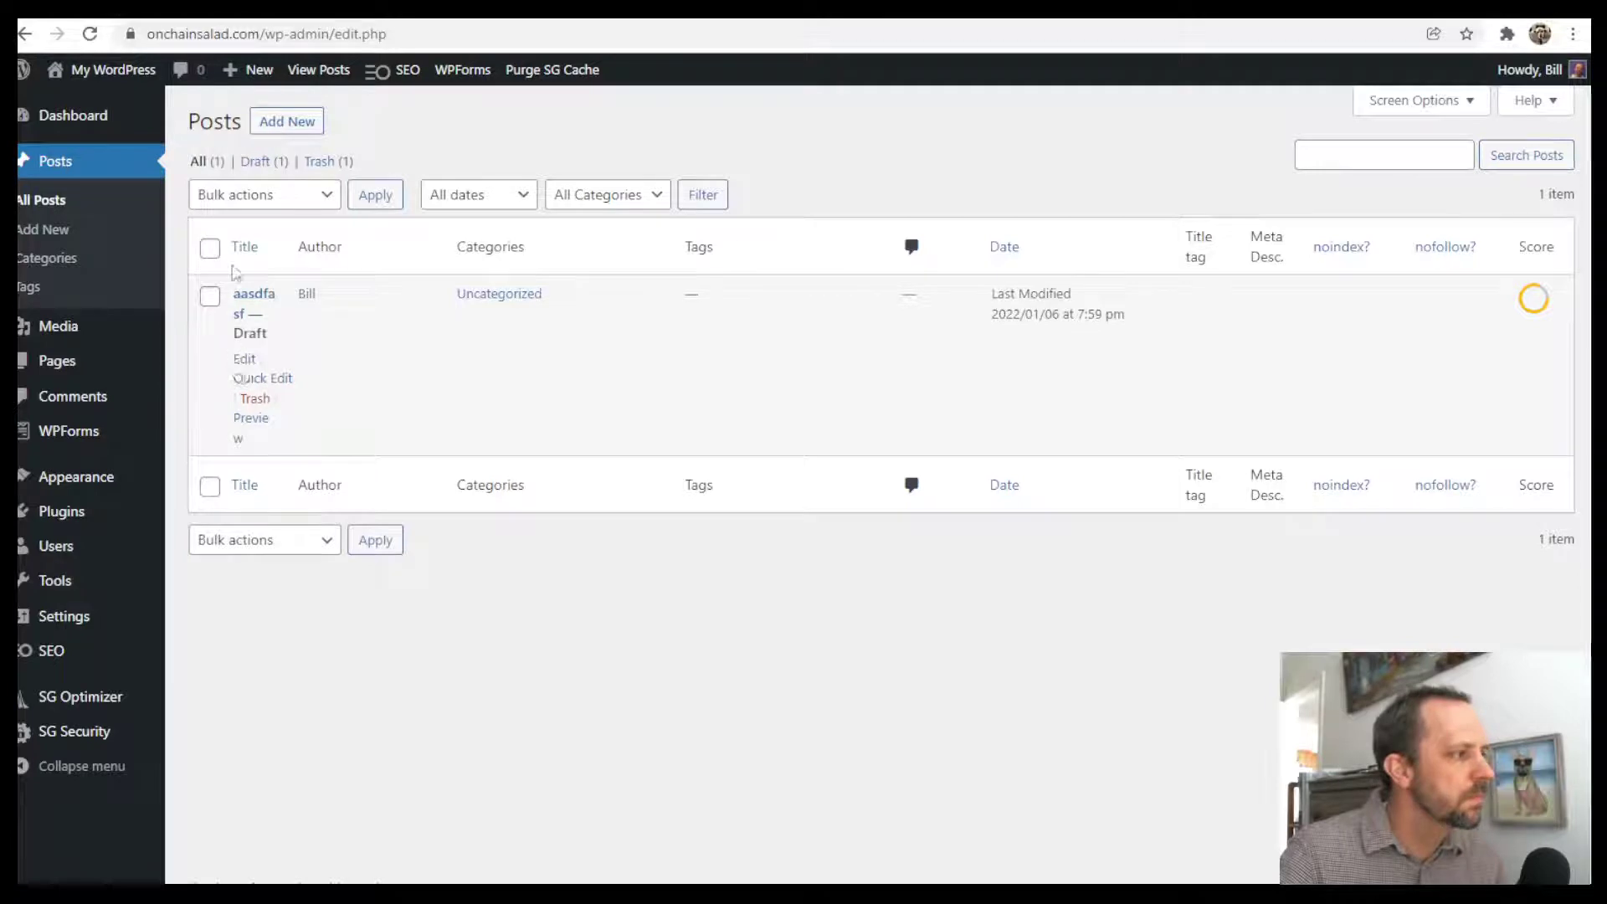
left_click(293, 125)
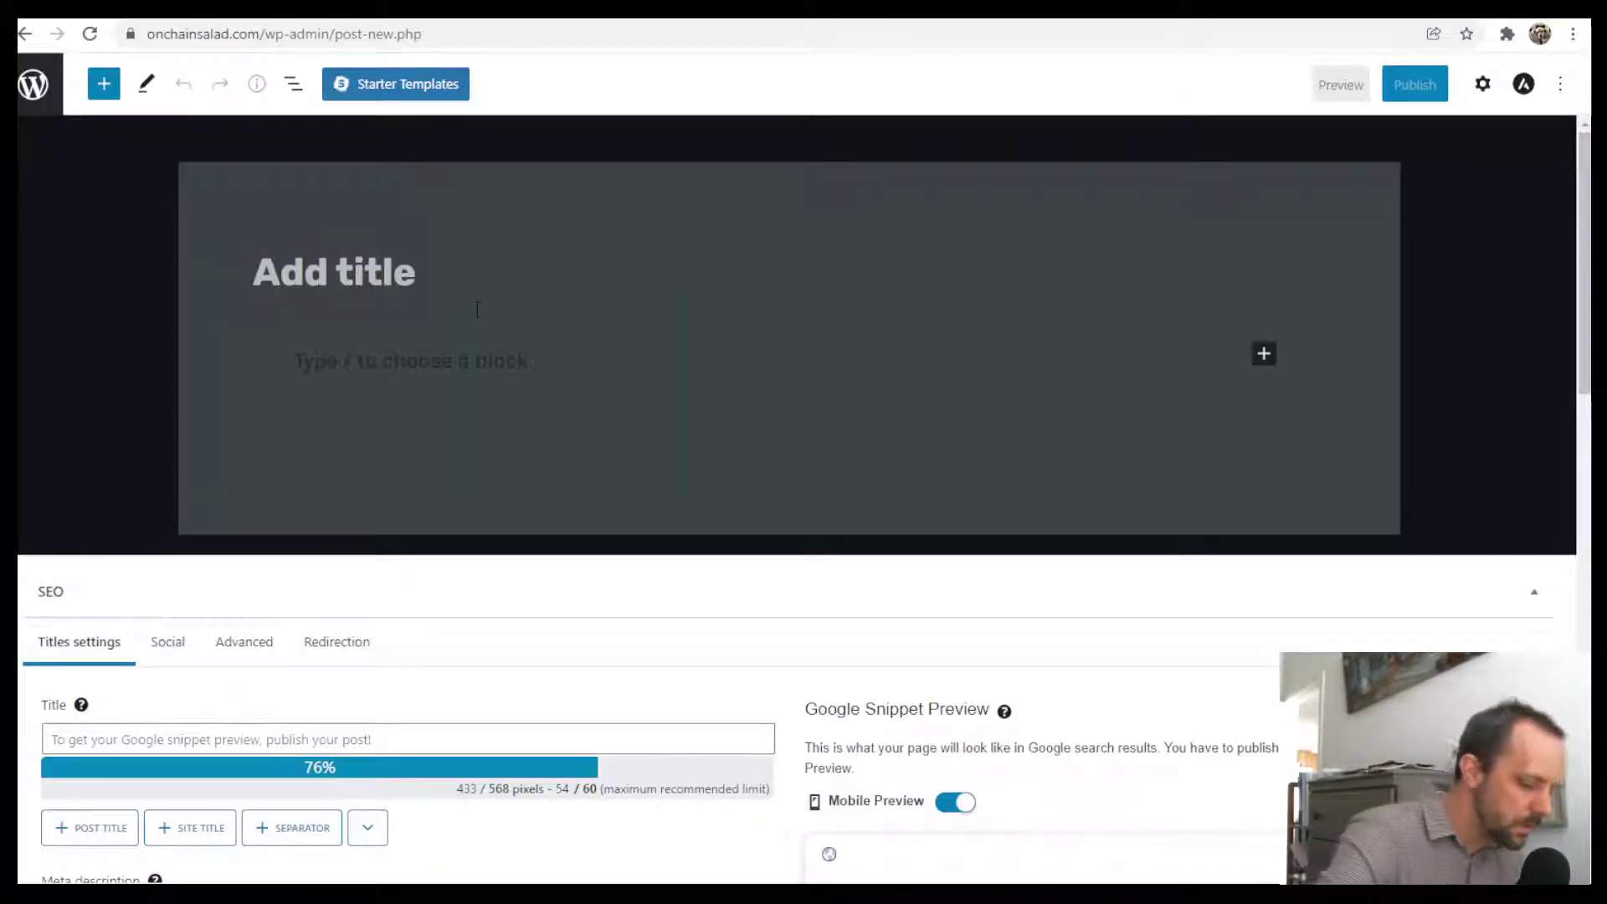
type("Test ")
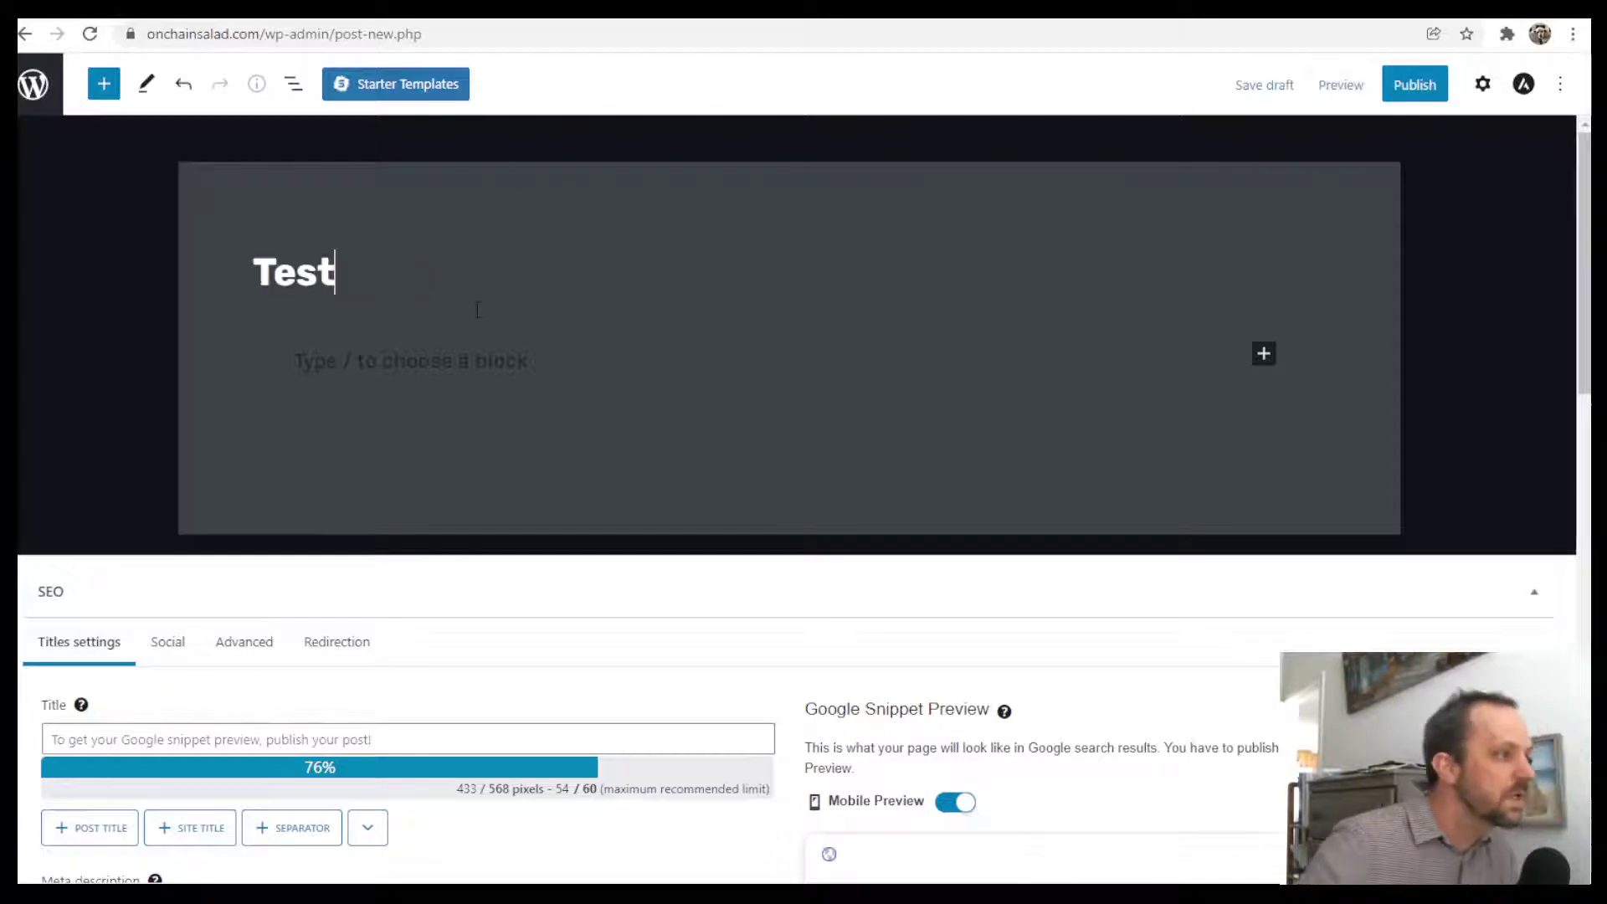
type("post")
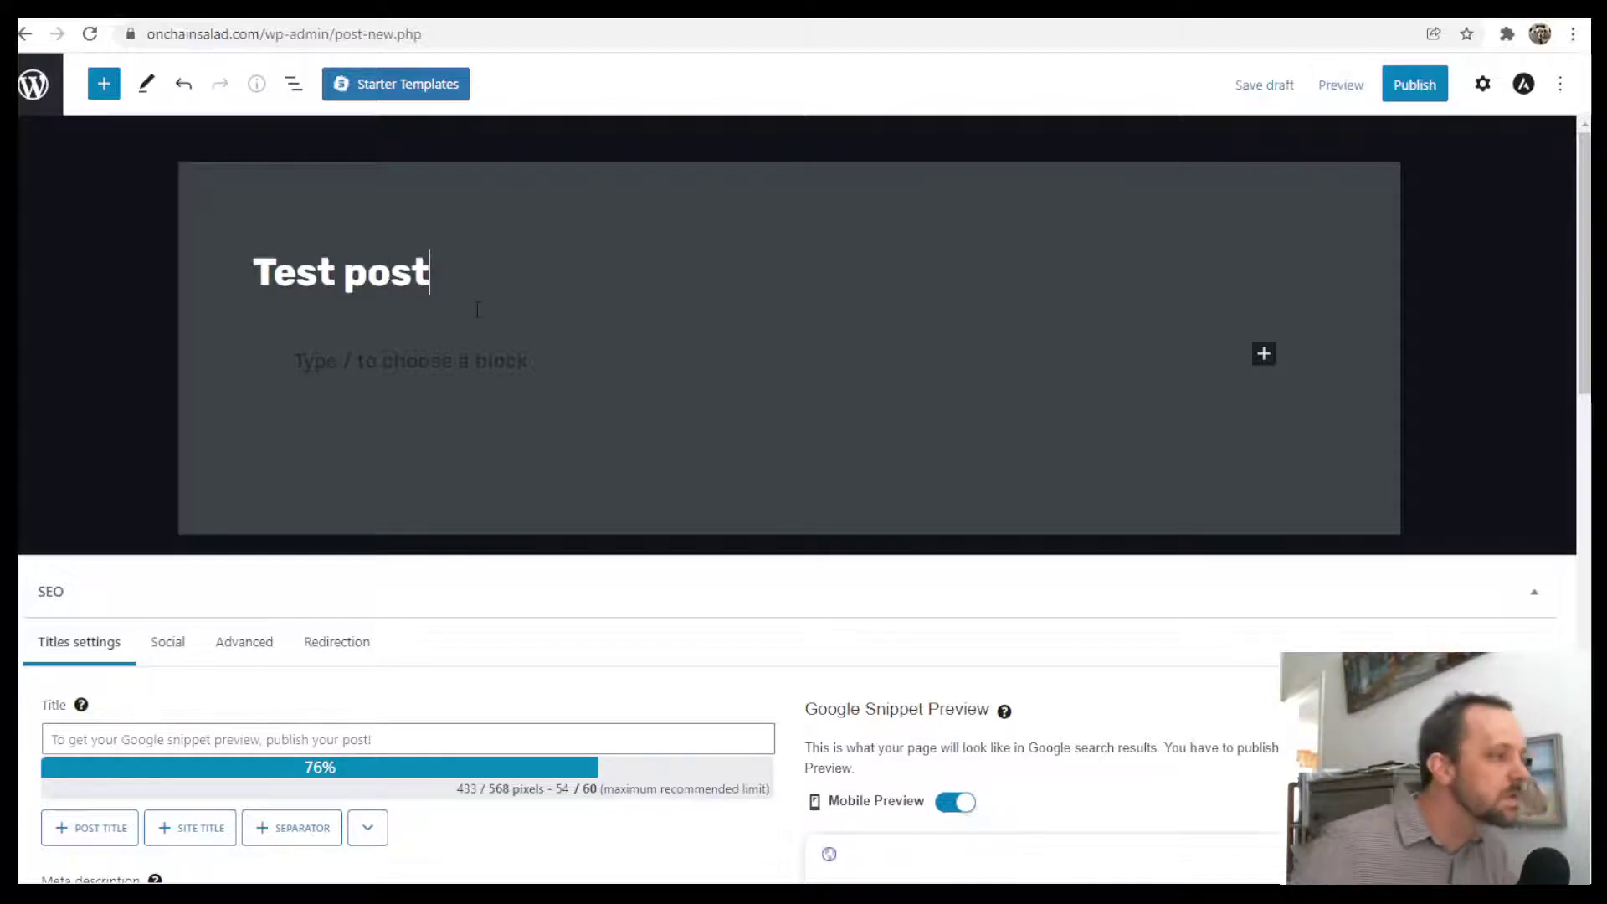
left_click(533, 380)
type("asd asdf")
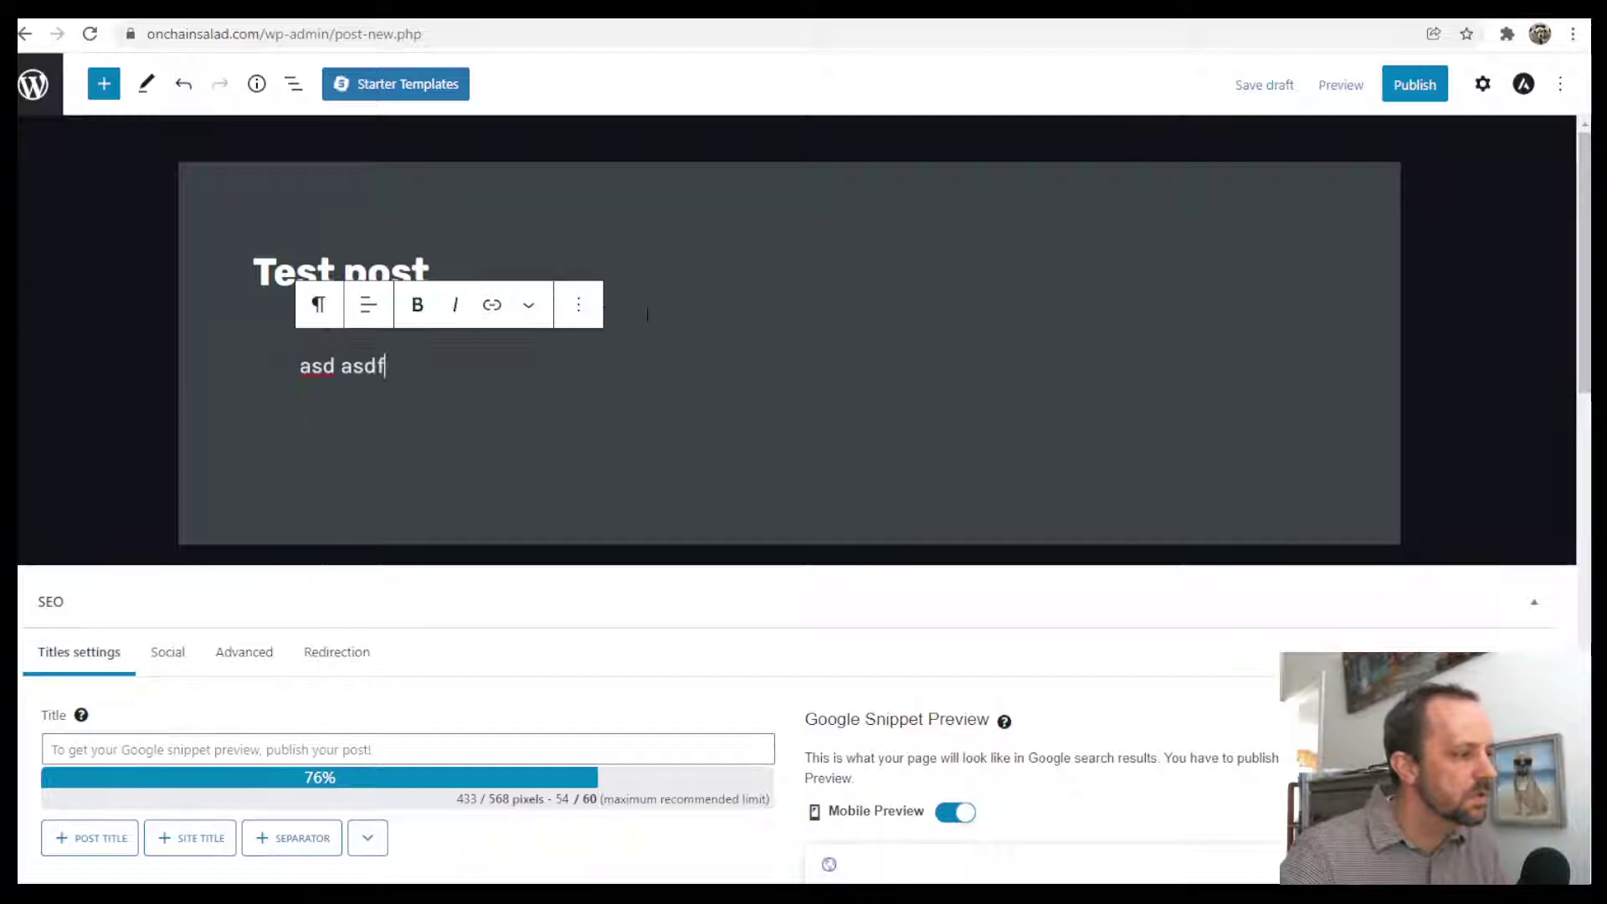
type(" asdfadf")
- Show the Settings sidebar on its Post tab
scroll(962, 421, "down", 6)
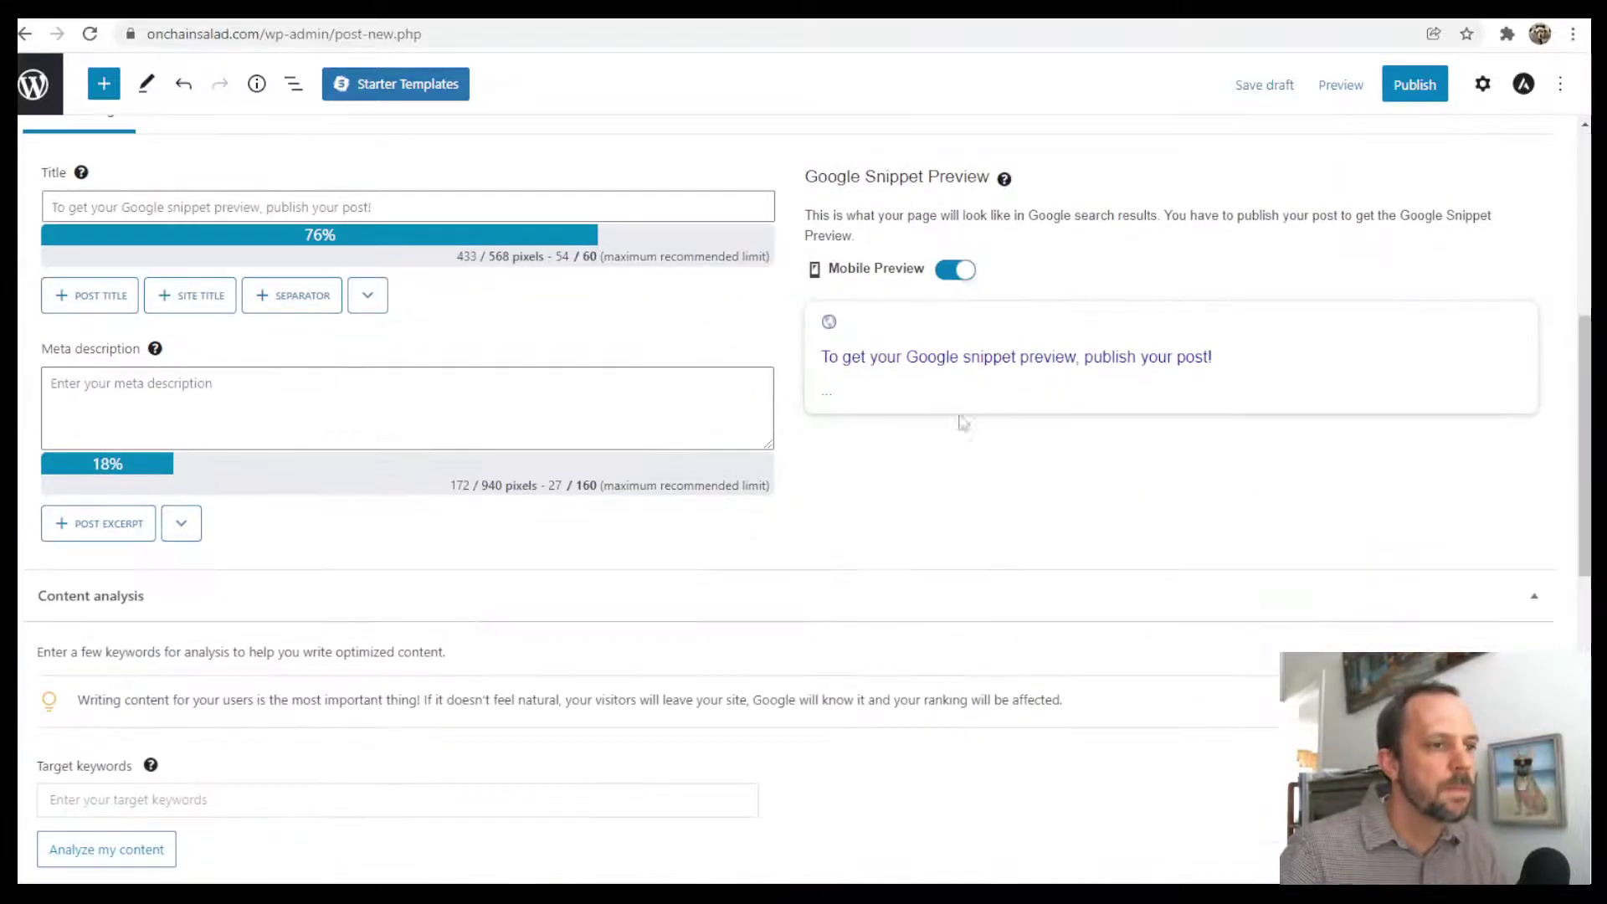
scroll(986, 389, "up", 6)
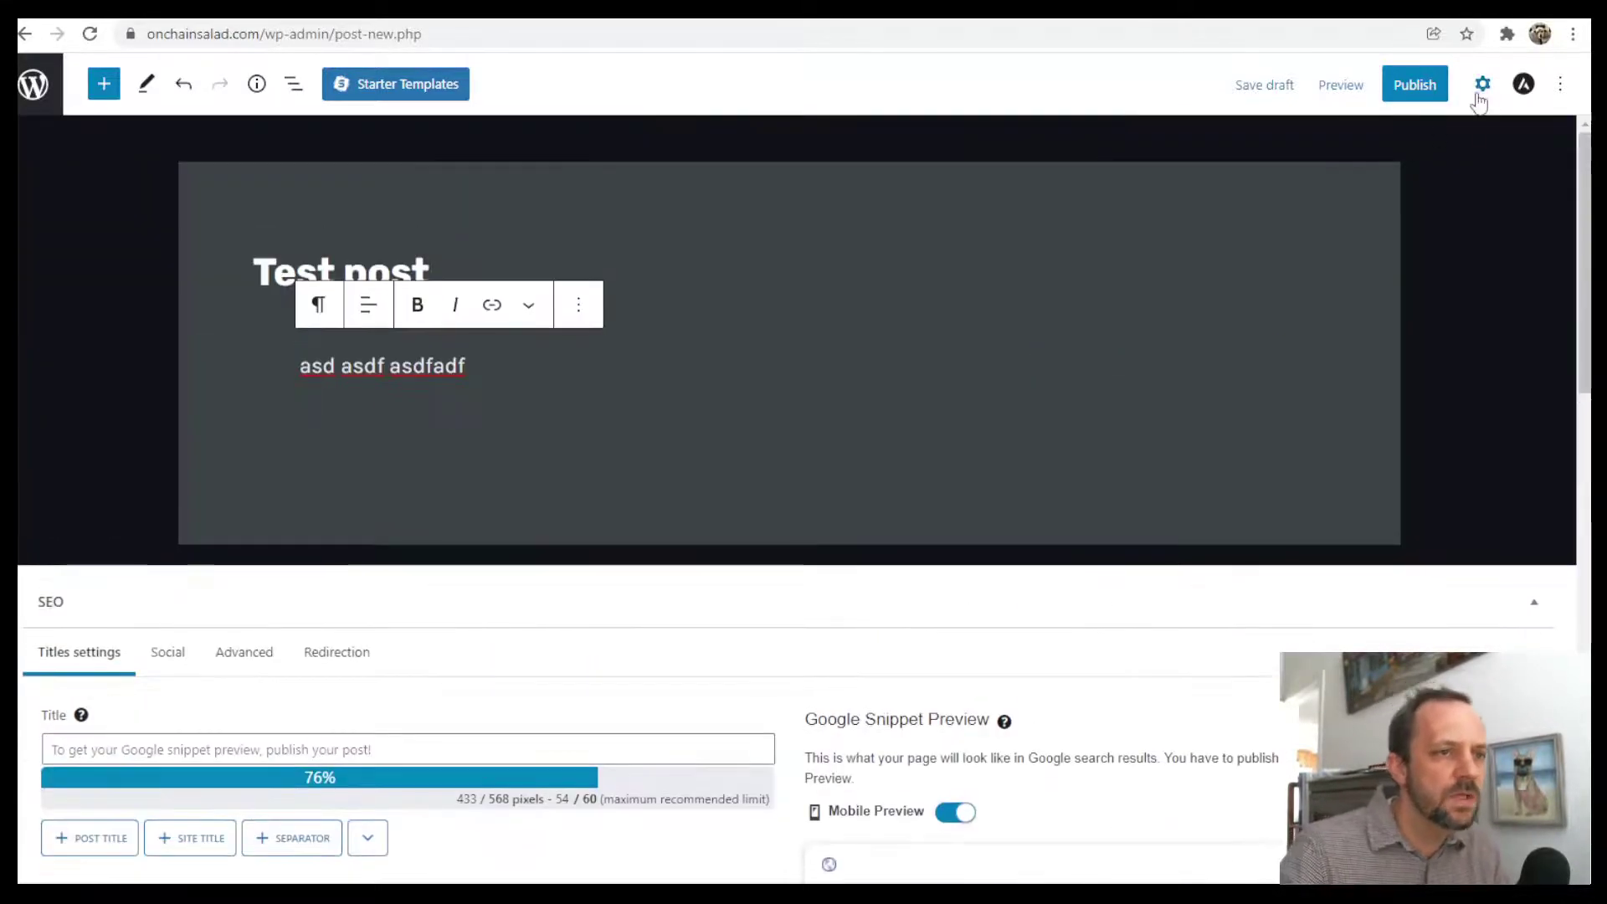
left_click(1481, 87)
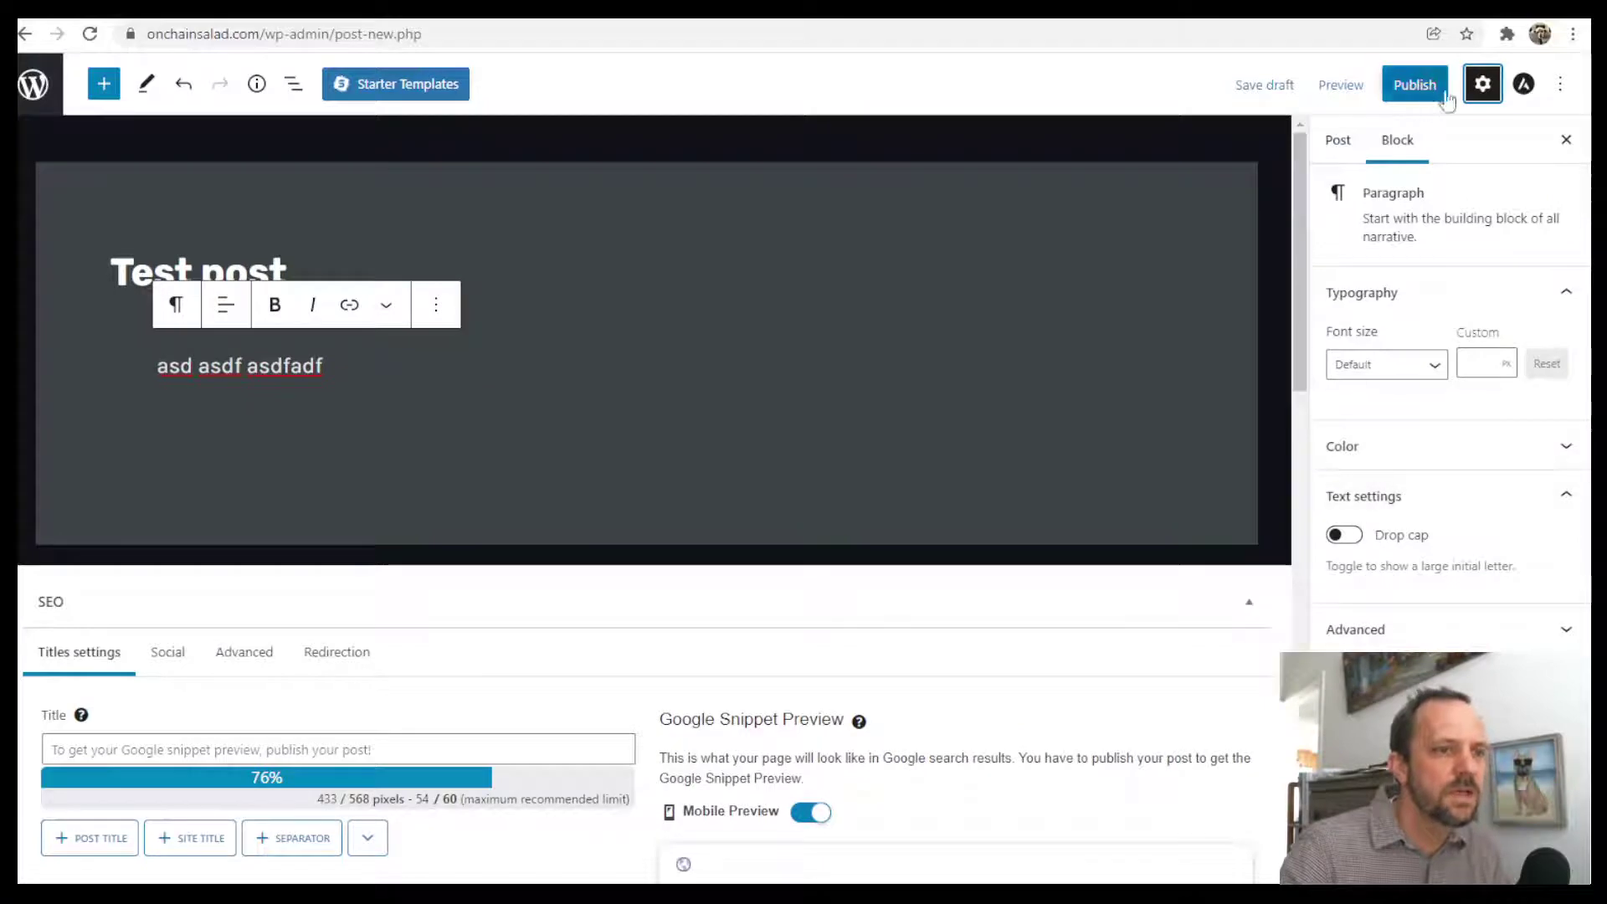
left_click(1337, 140)
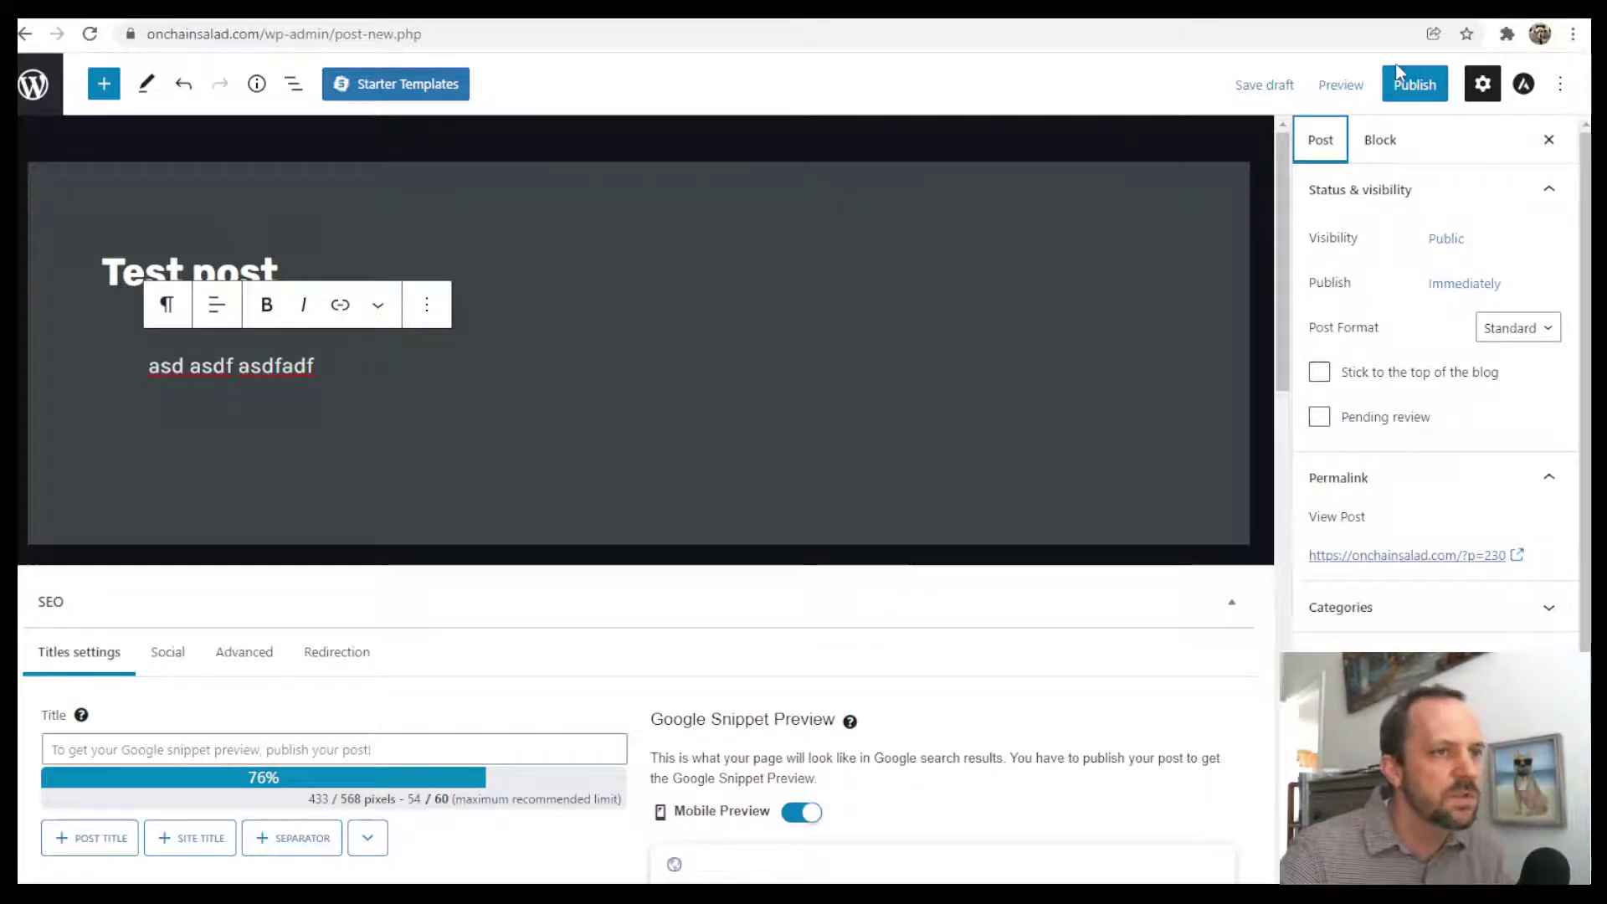
- Publish the Test post and dismiss the published summary
left_click(1412, 88)
left_click(1412, 91)
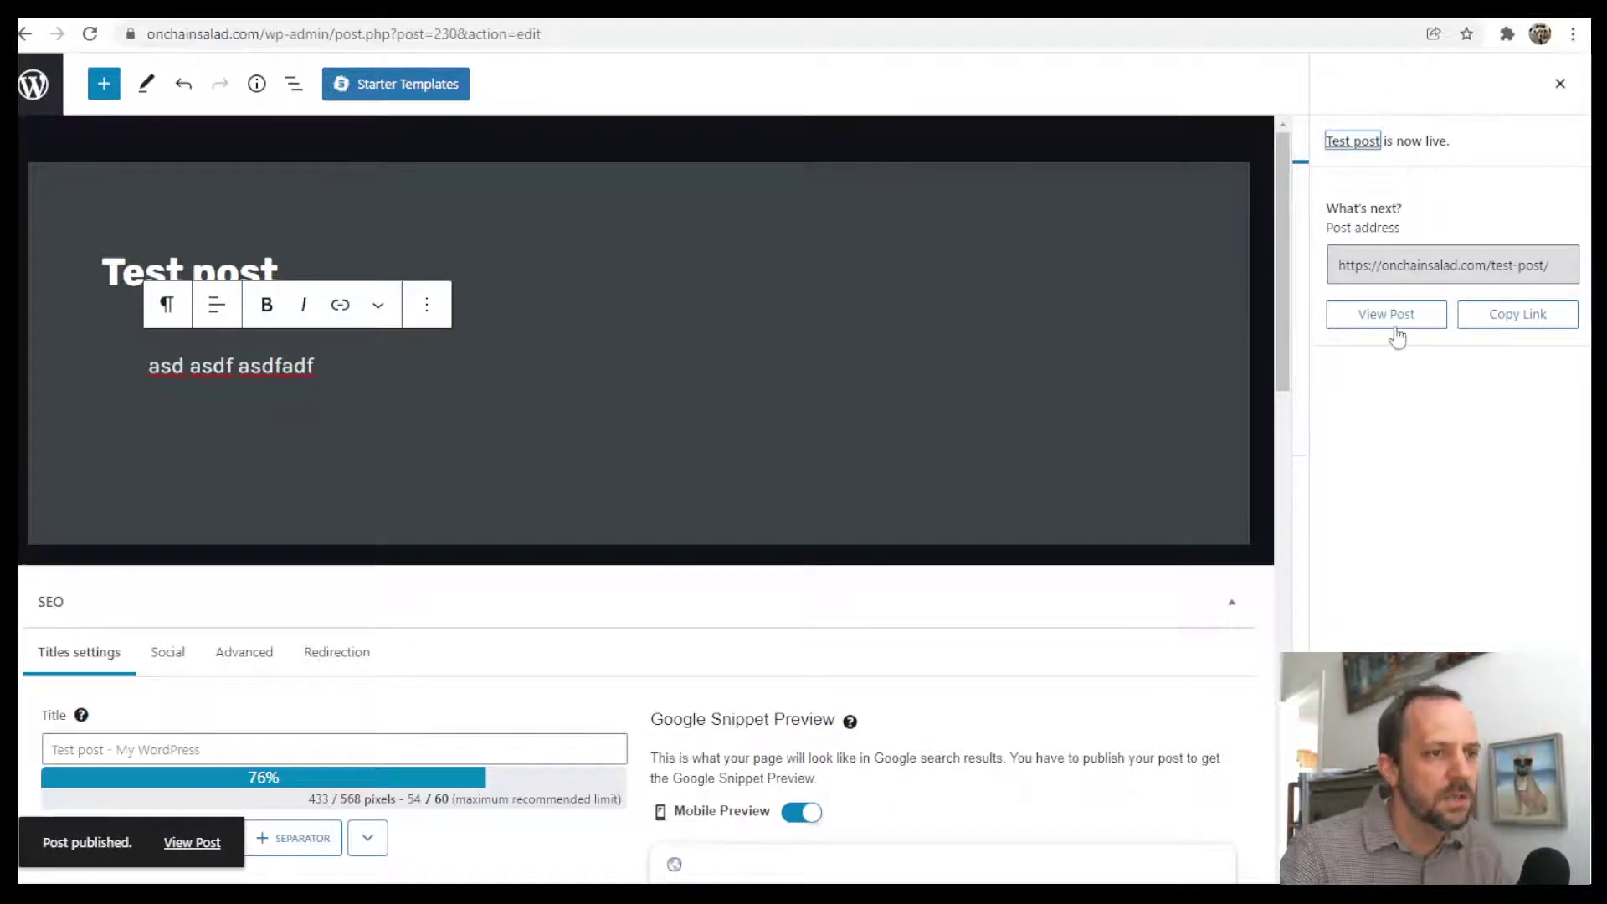
left_click(1560, 84)
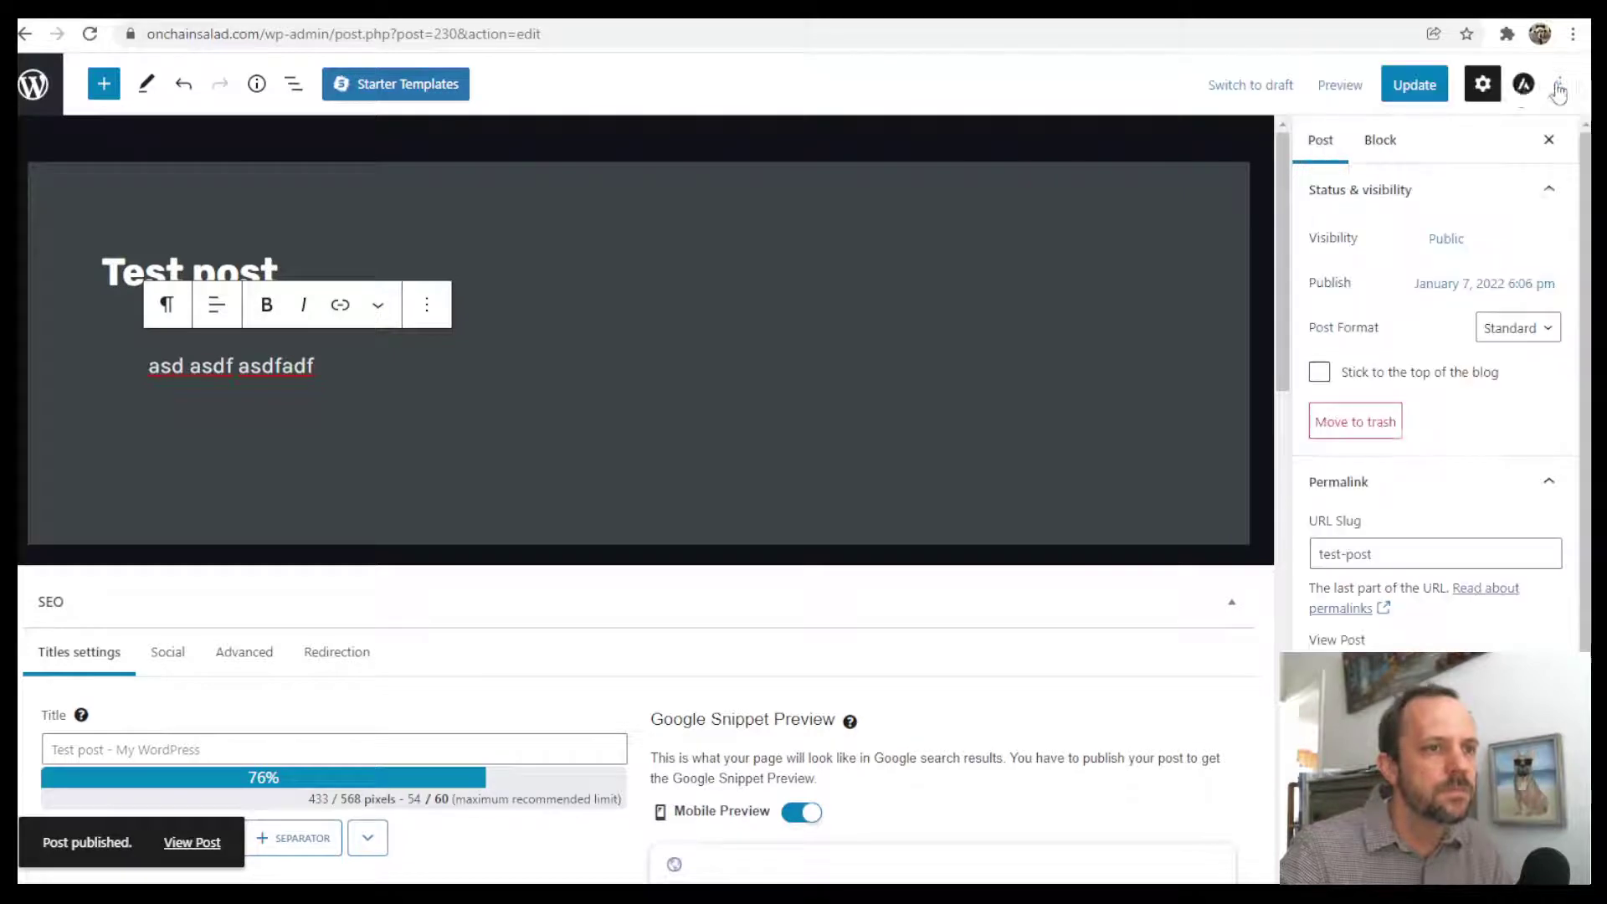
- Set the mocktails photo from the Media Library as featured image and update the post
scroll(1437, 503, "down", 3)
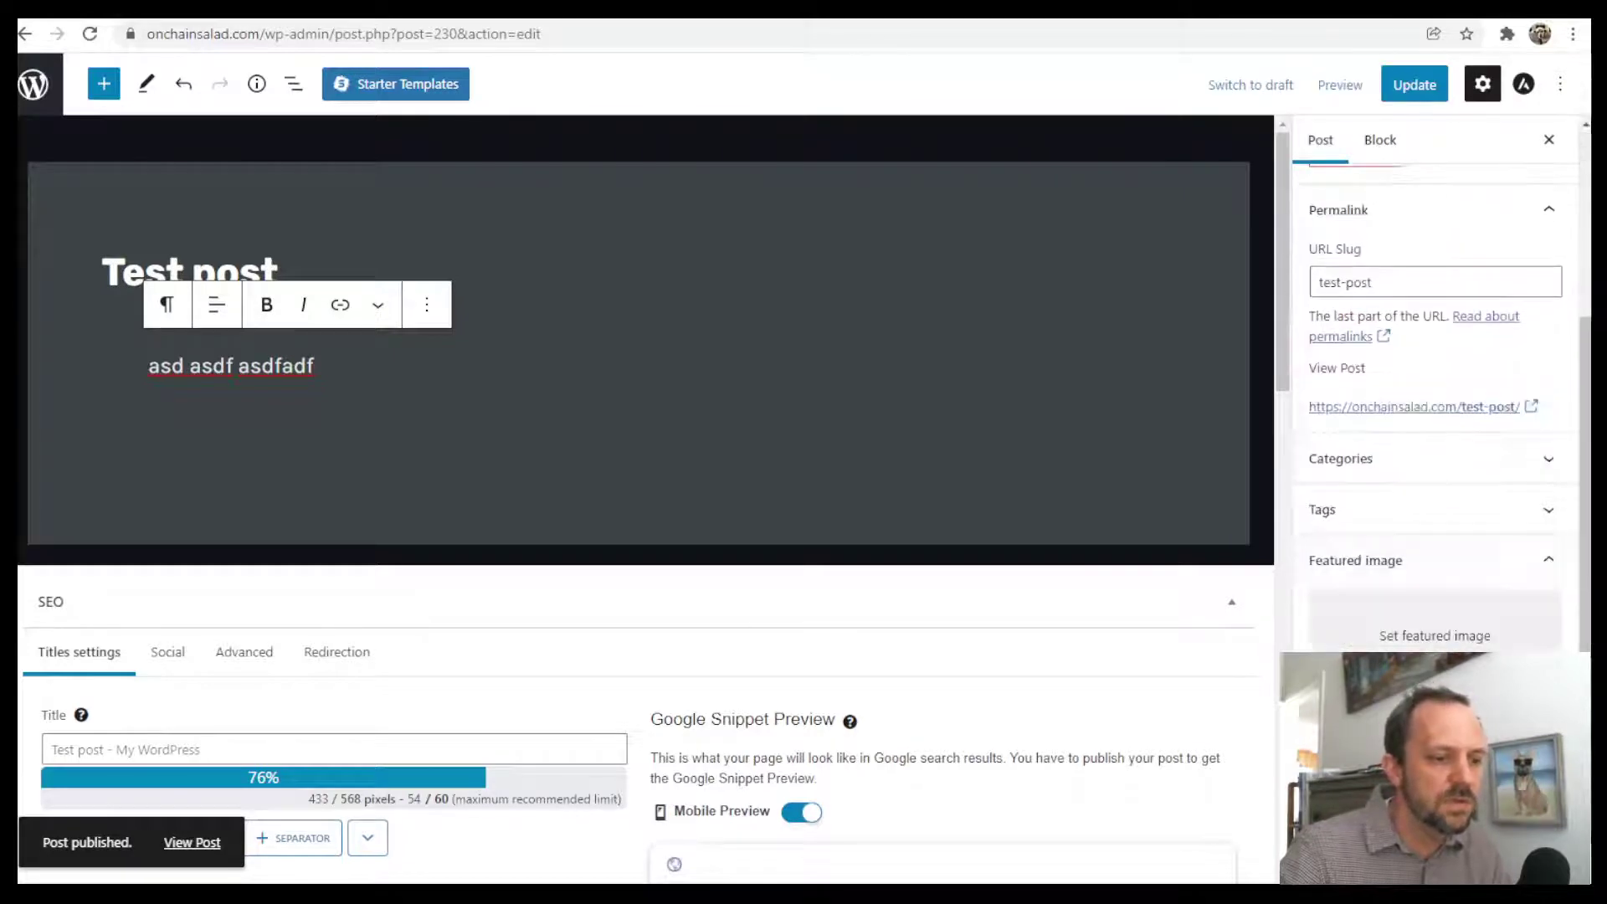
left_click(1435, 640)
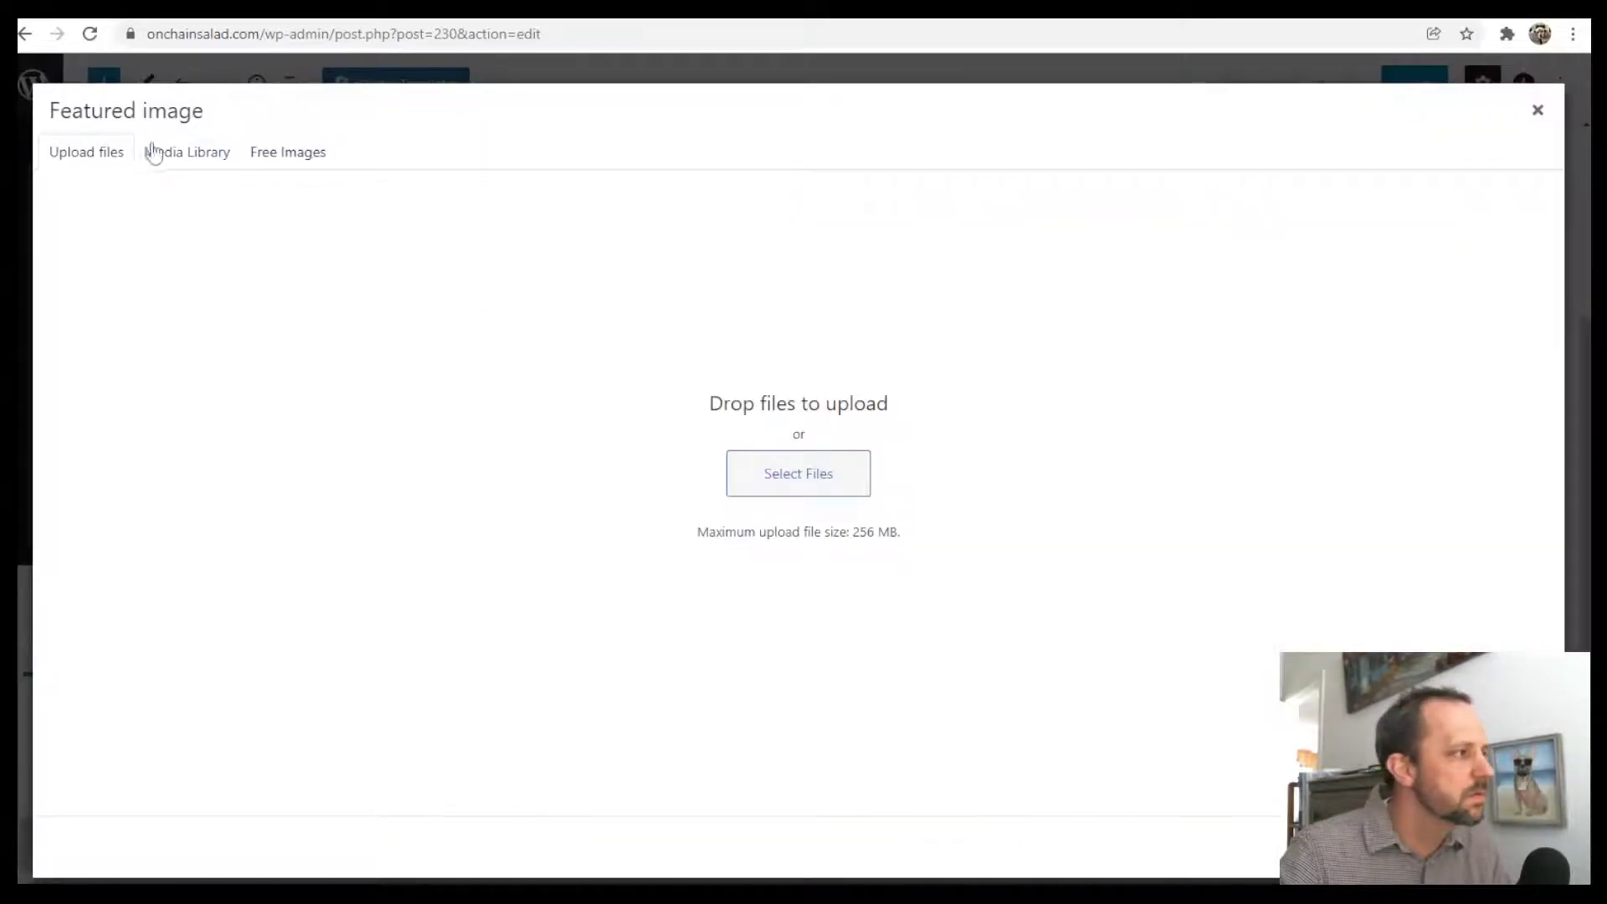
left_click(180, 153)
left_click(255, 318)
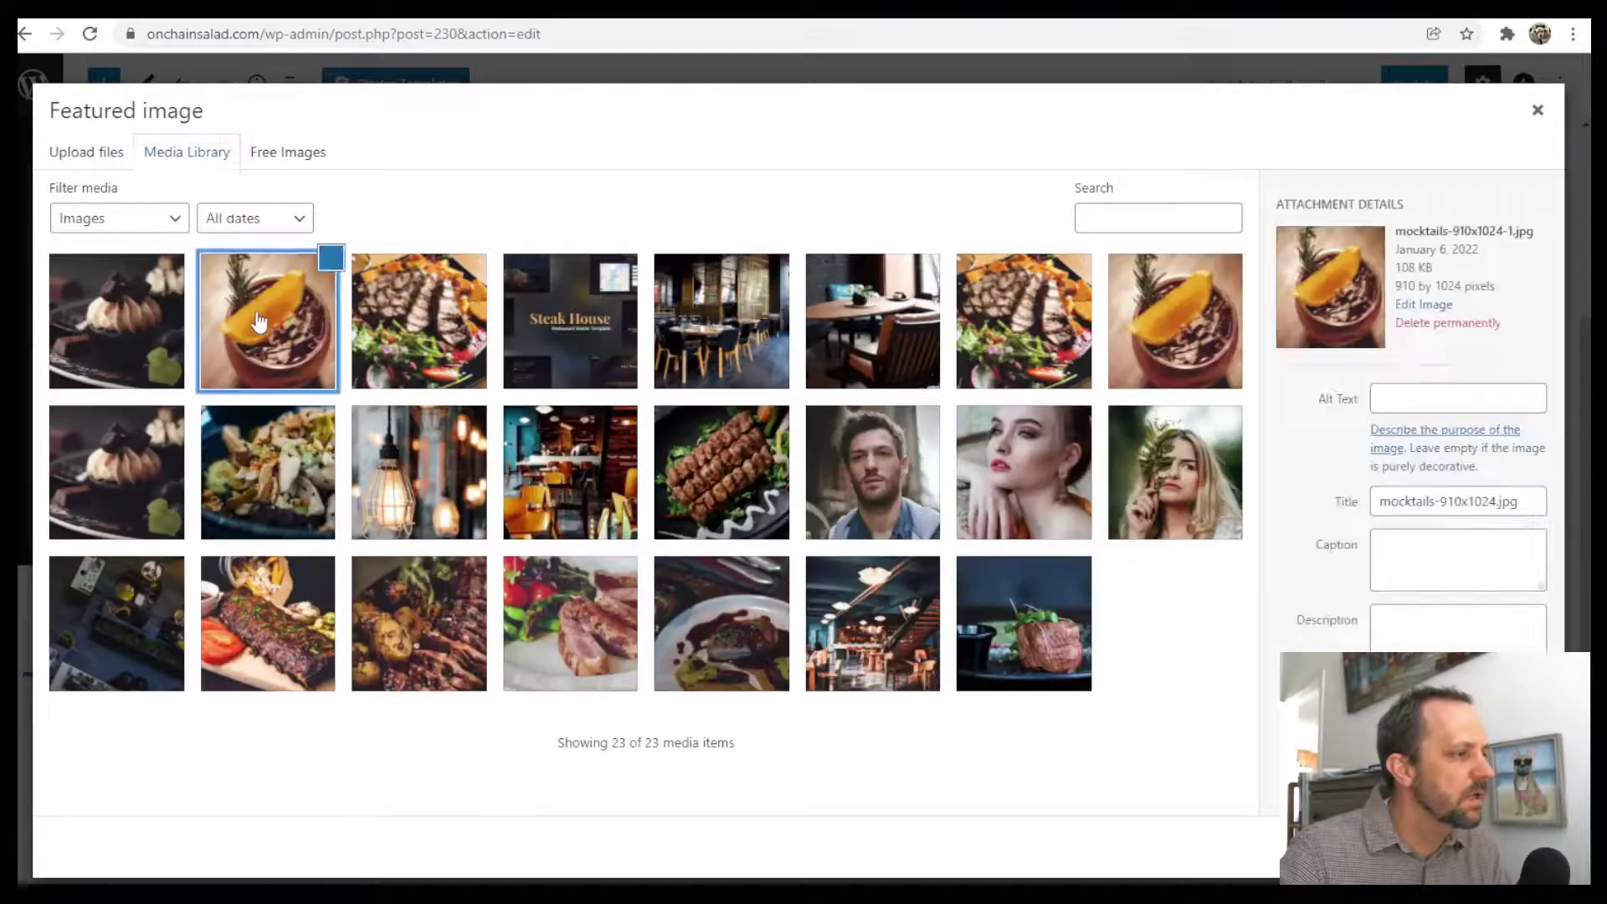
left_click(1498, 850)
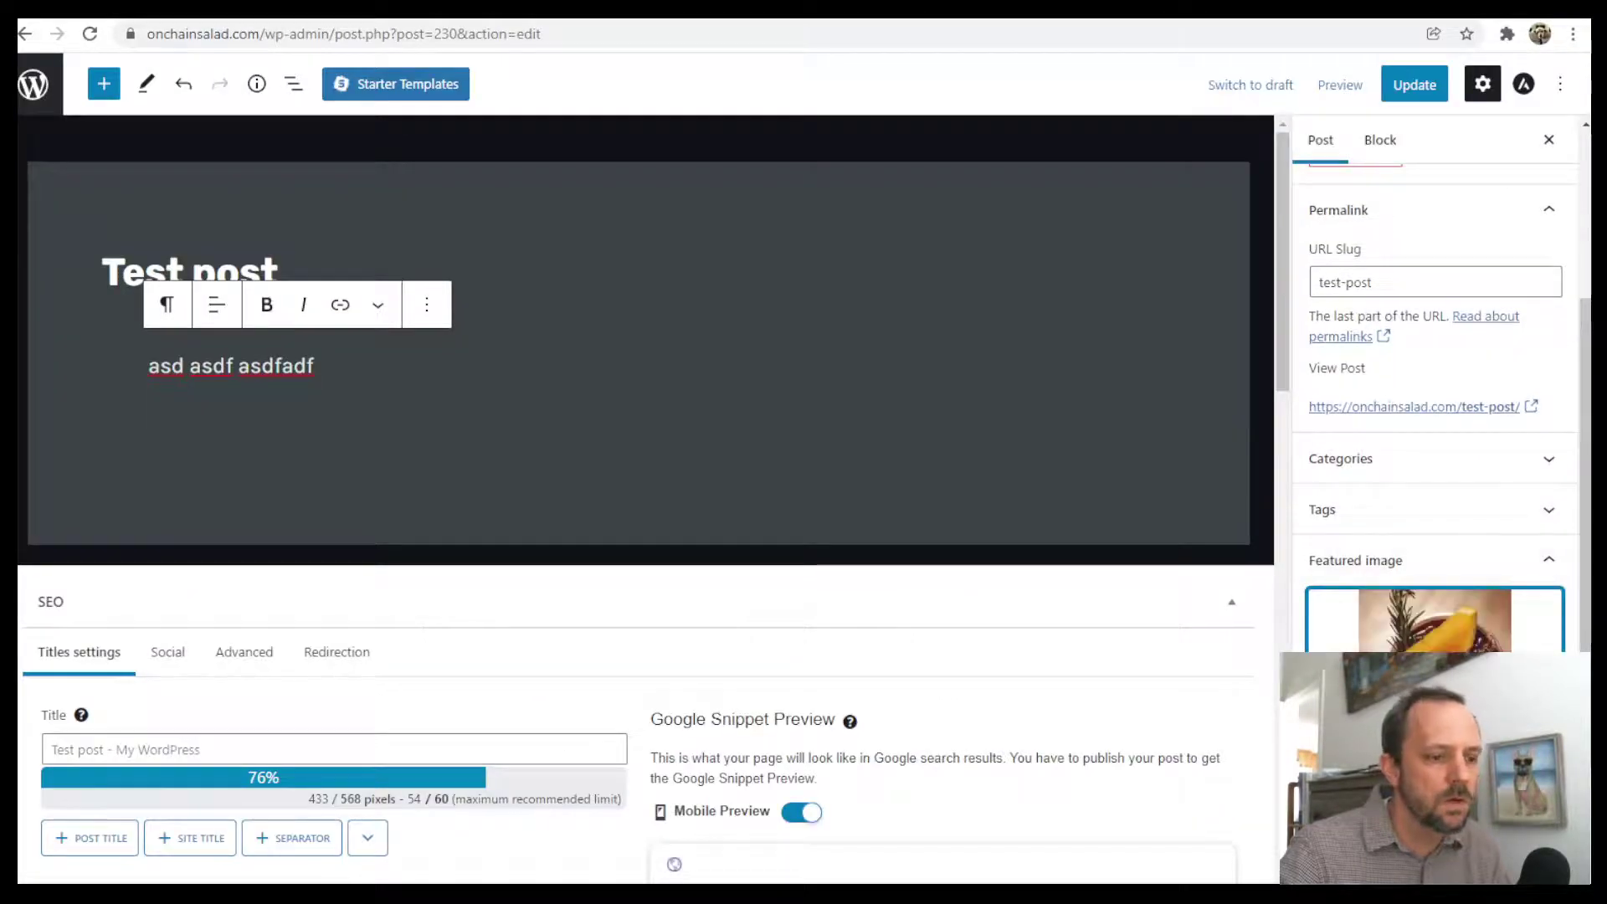
left_click(1415, 83)
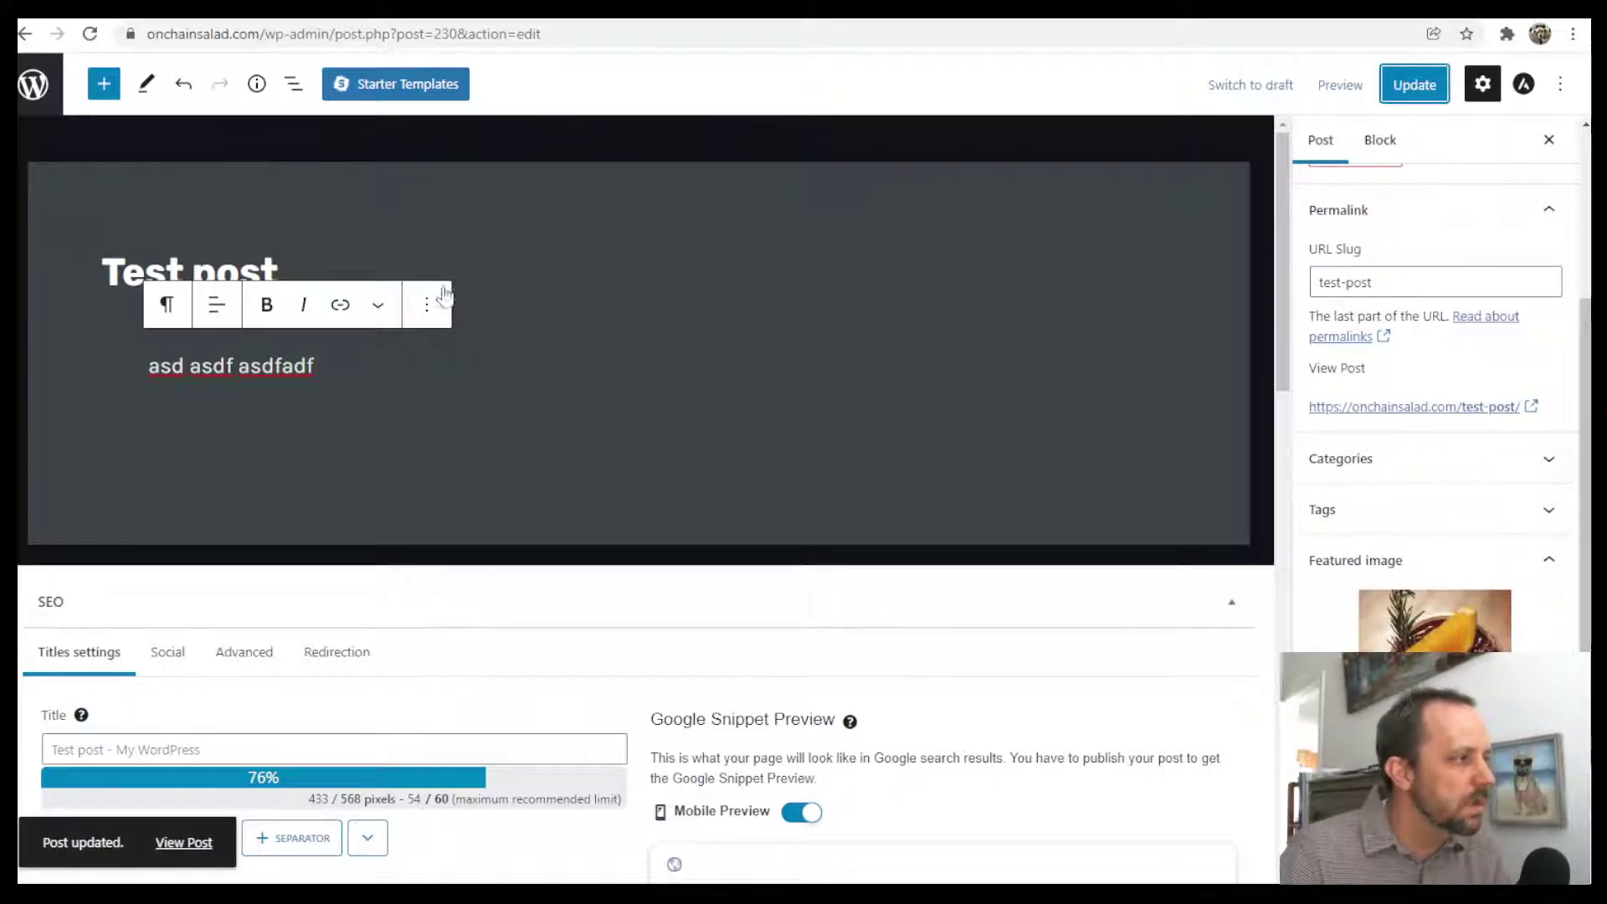
- Go from the editor to the live site and open the POSTS blog page
left_click(41, 90)
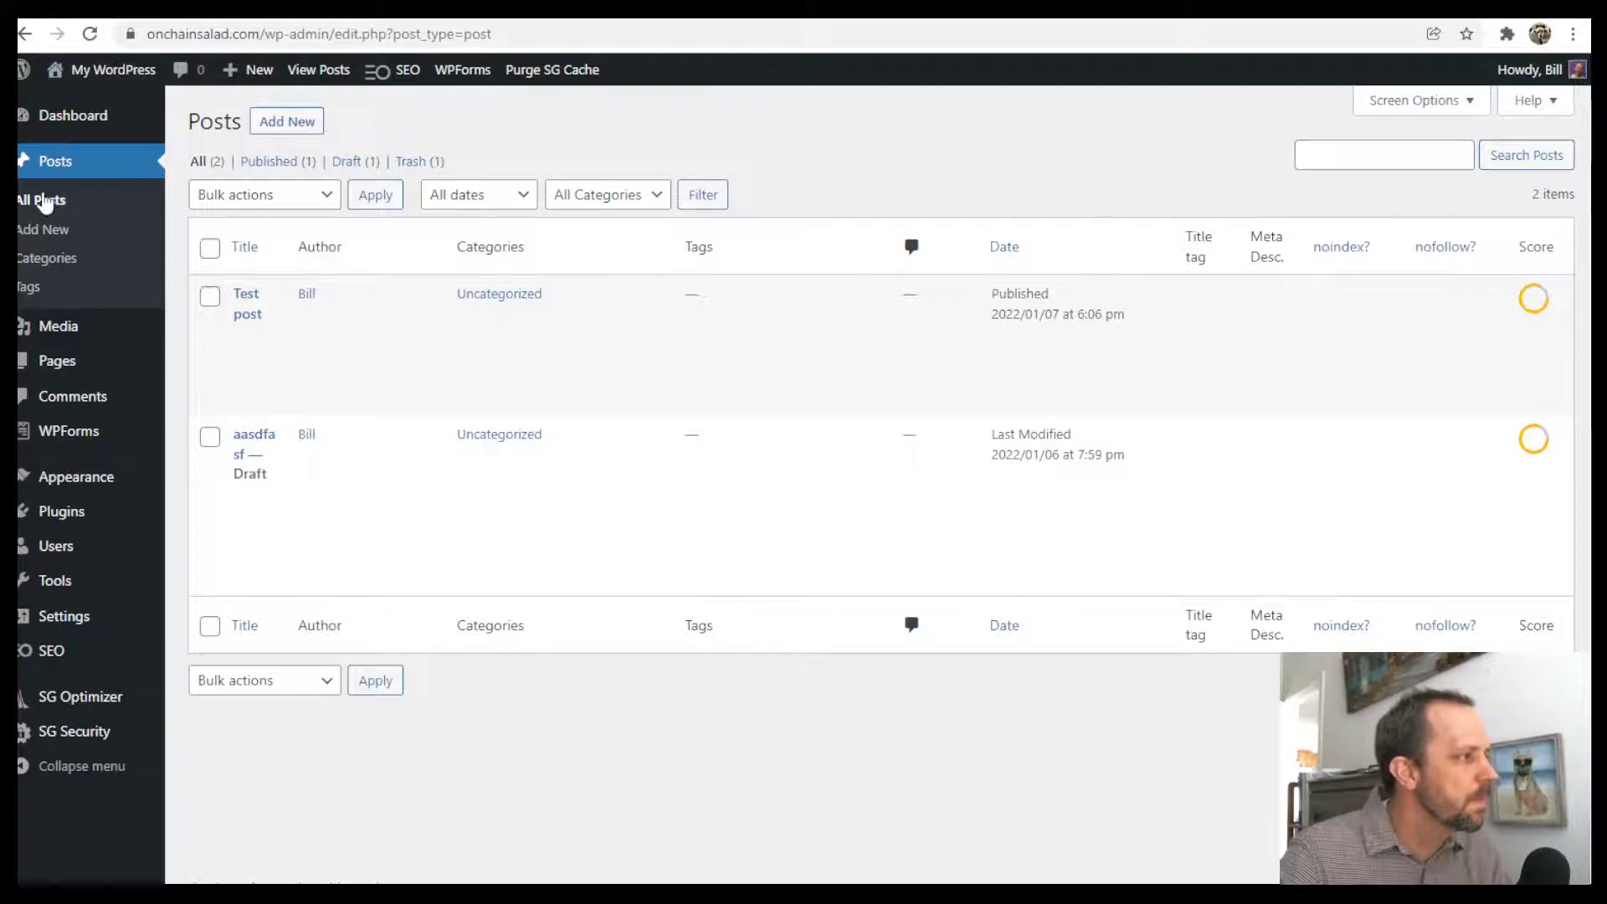
mouse_move(125, 75)
left_click(78, 110)
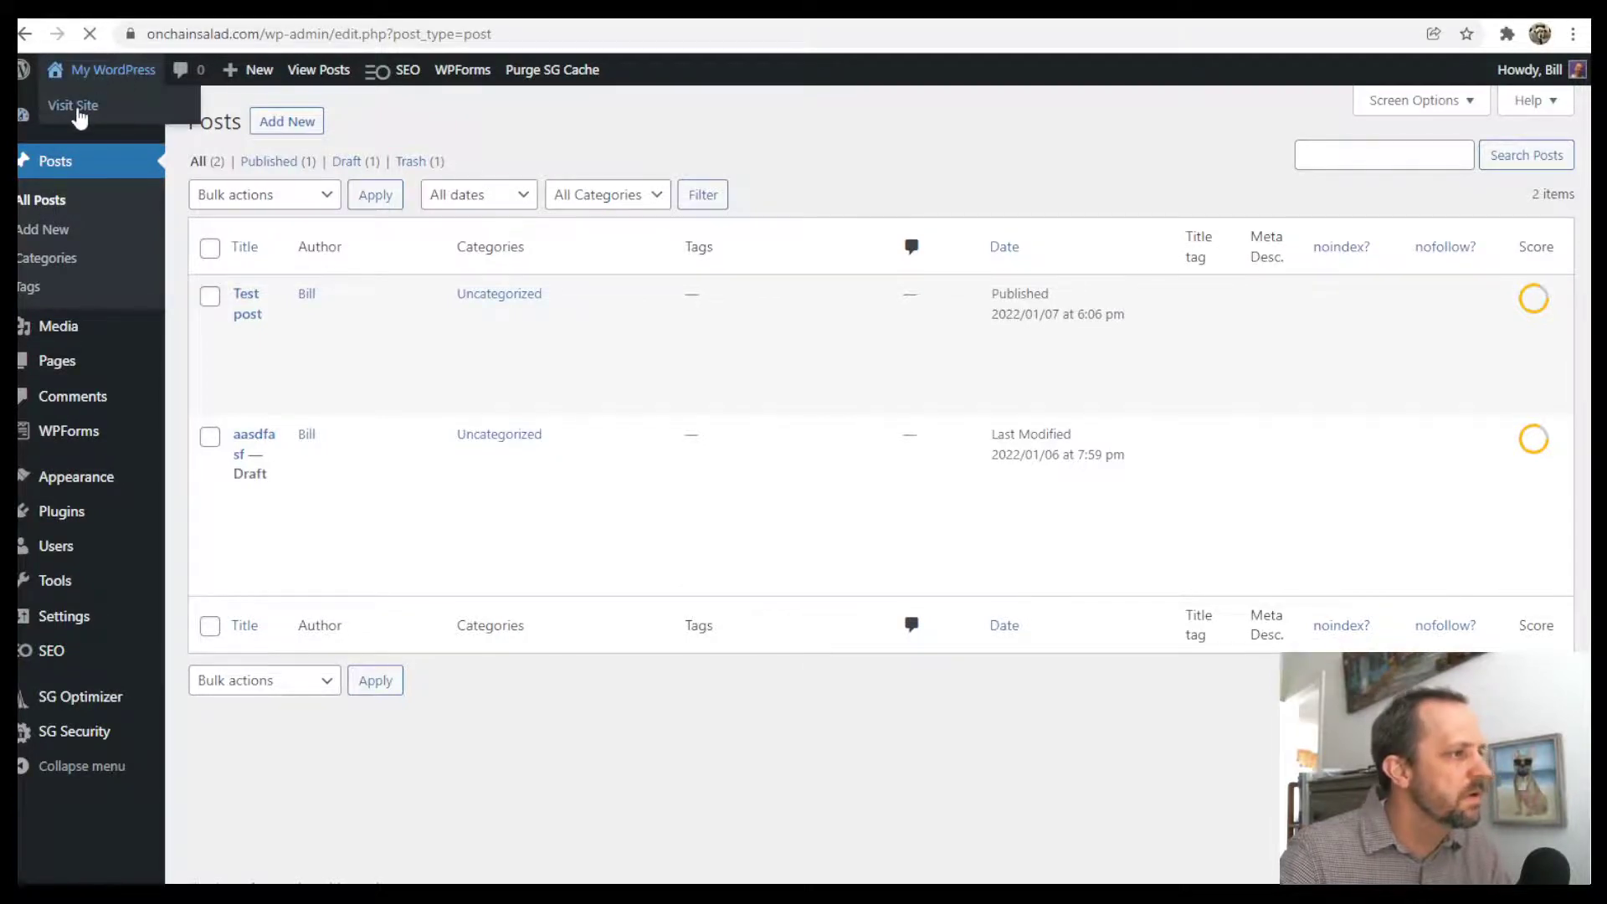
left_click(995, 148)
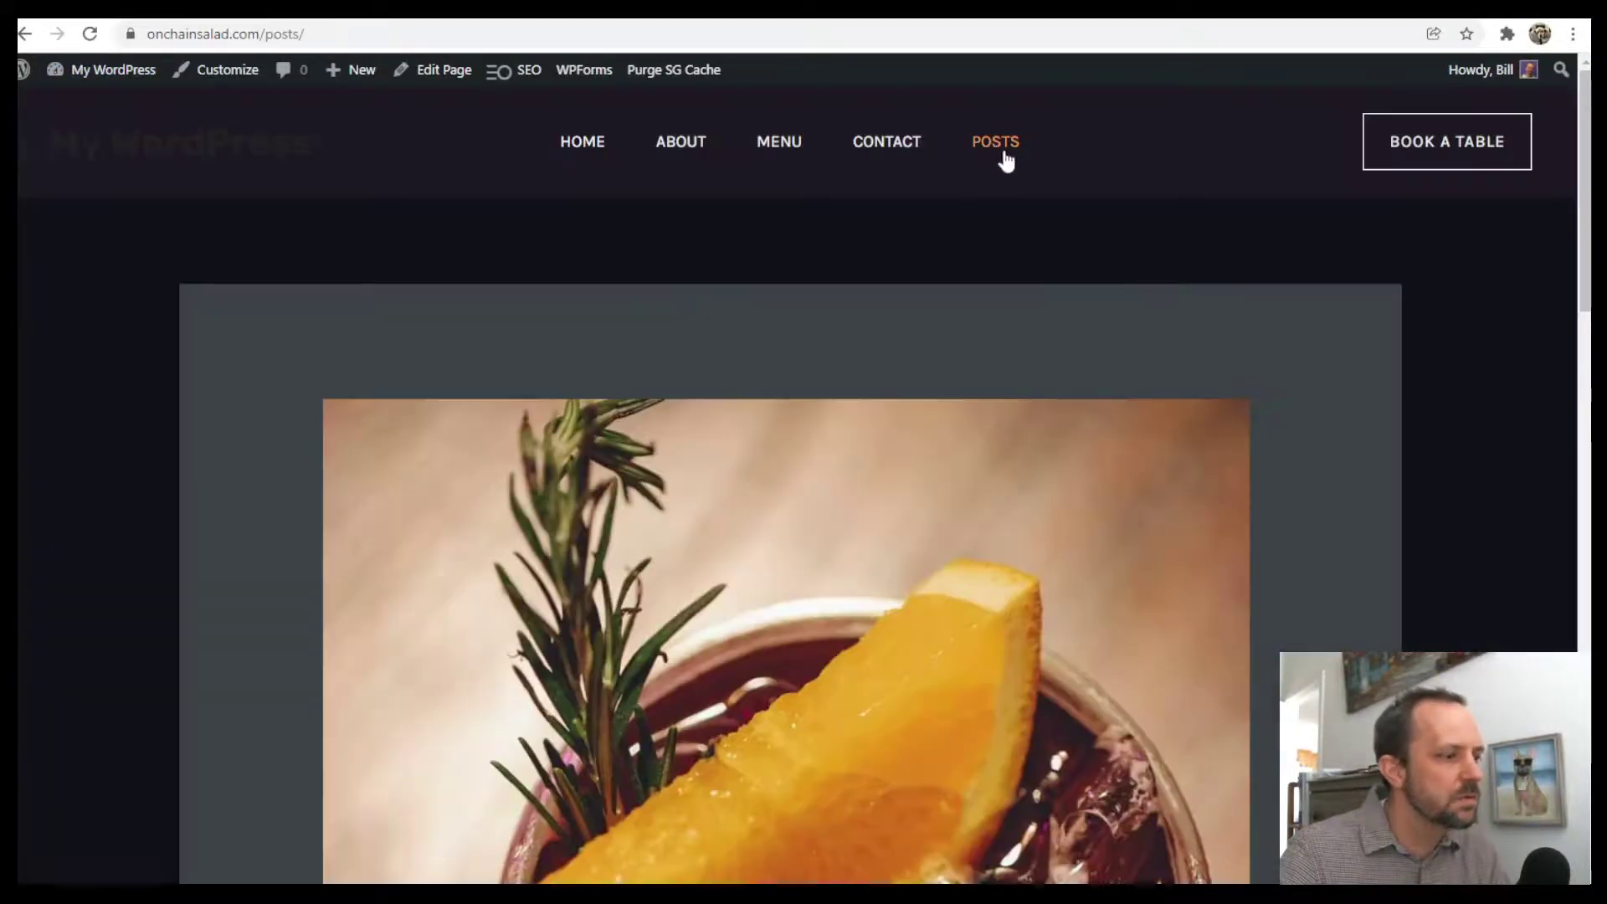
- Scroll the Posts page to check the Test post and its mocktail image
scroll(1075, 189, "down", 10)
scroll(1150, 303, "up", 10)
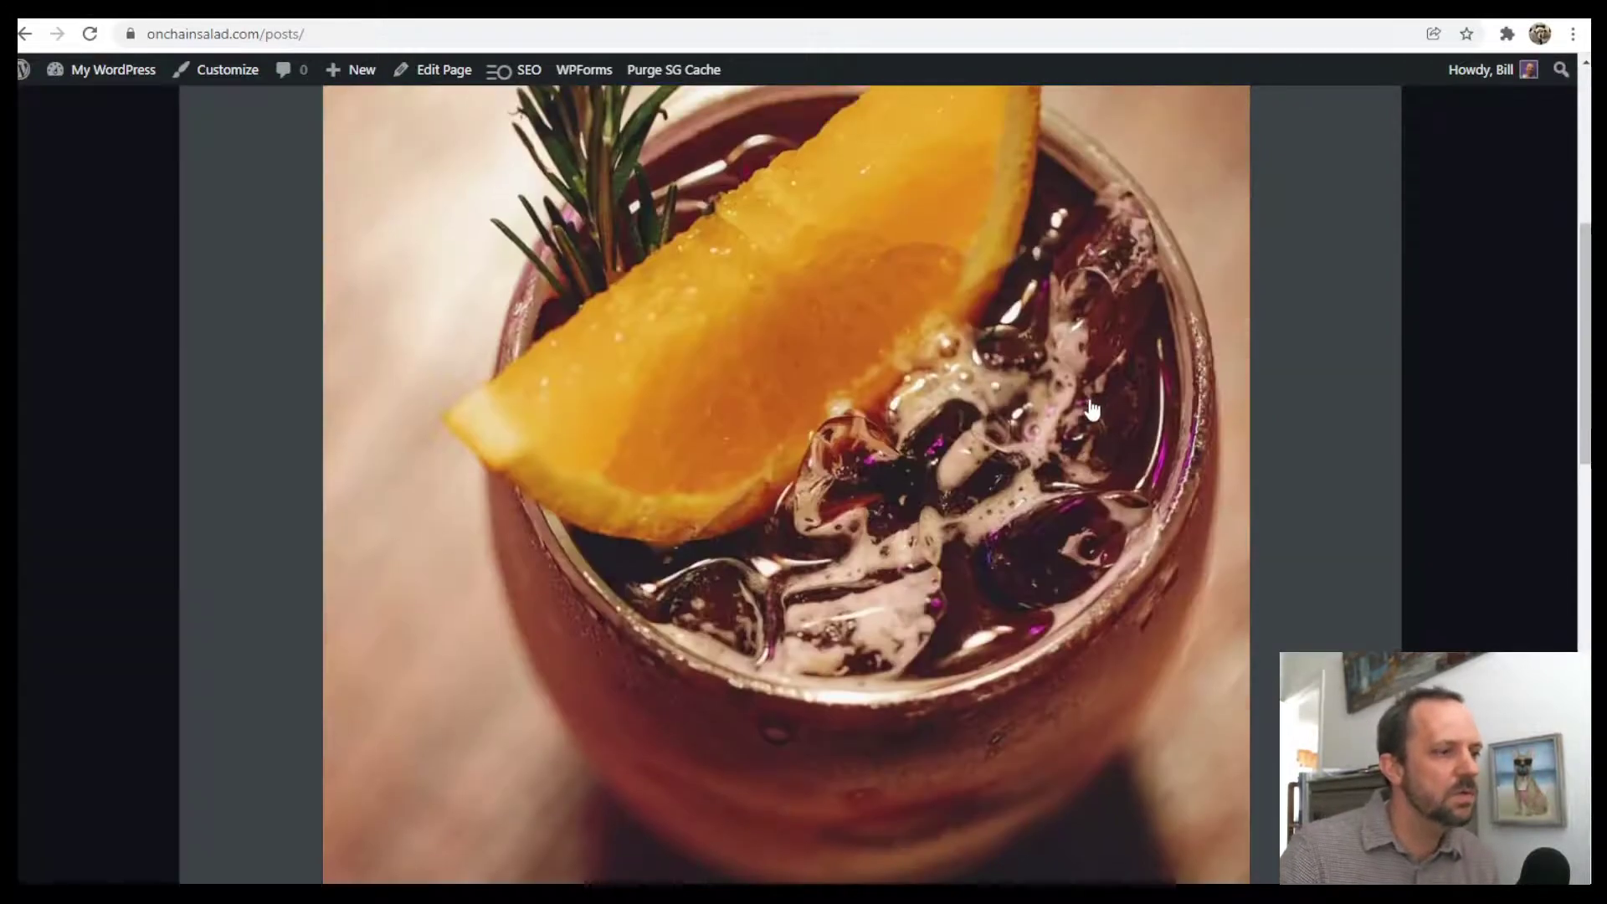
scroll(632, 436, "down", 8)
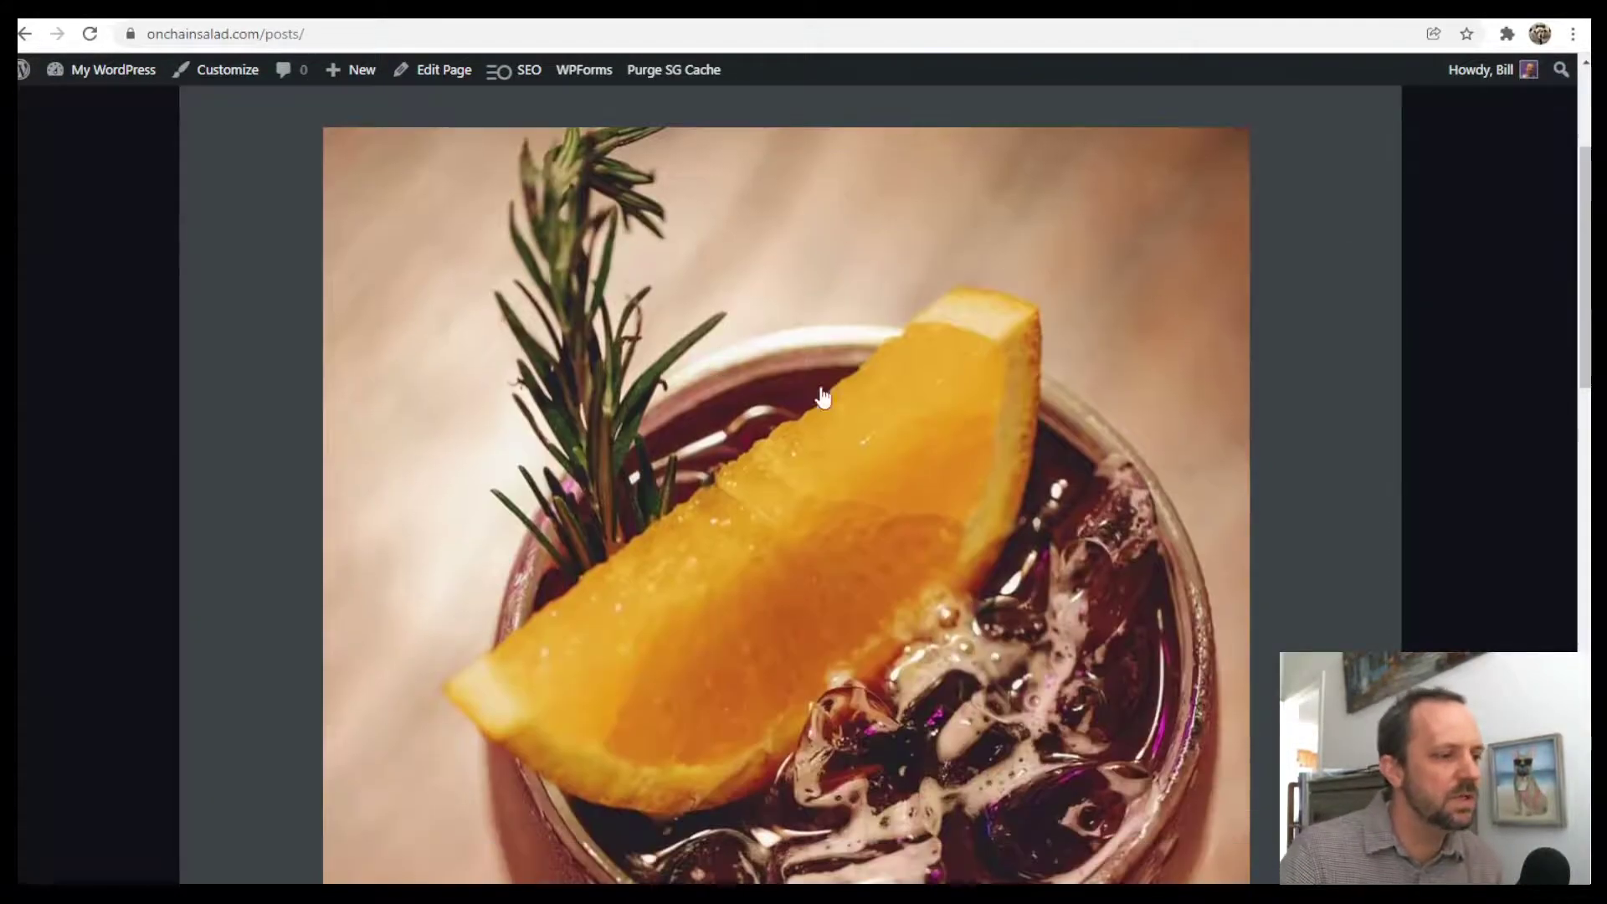
scroll(973, 425, "down", 6)
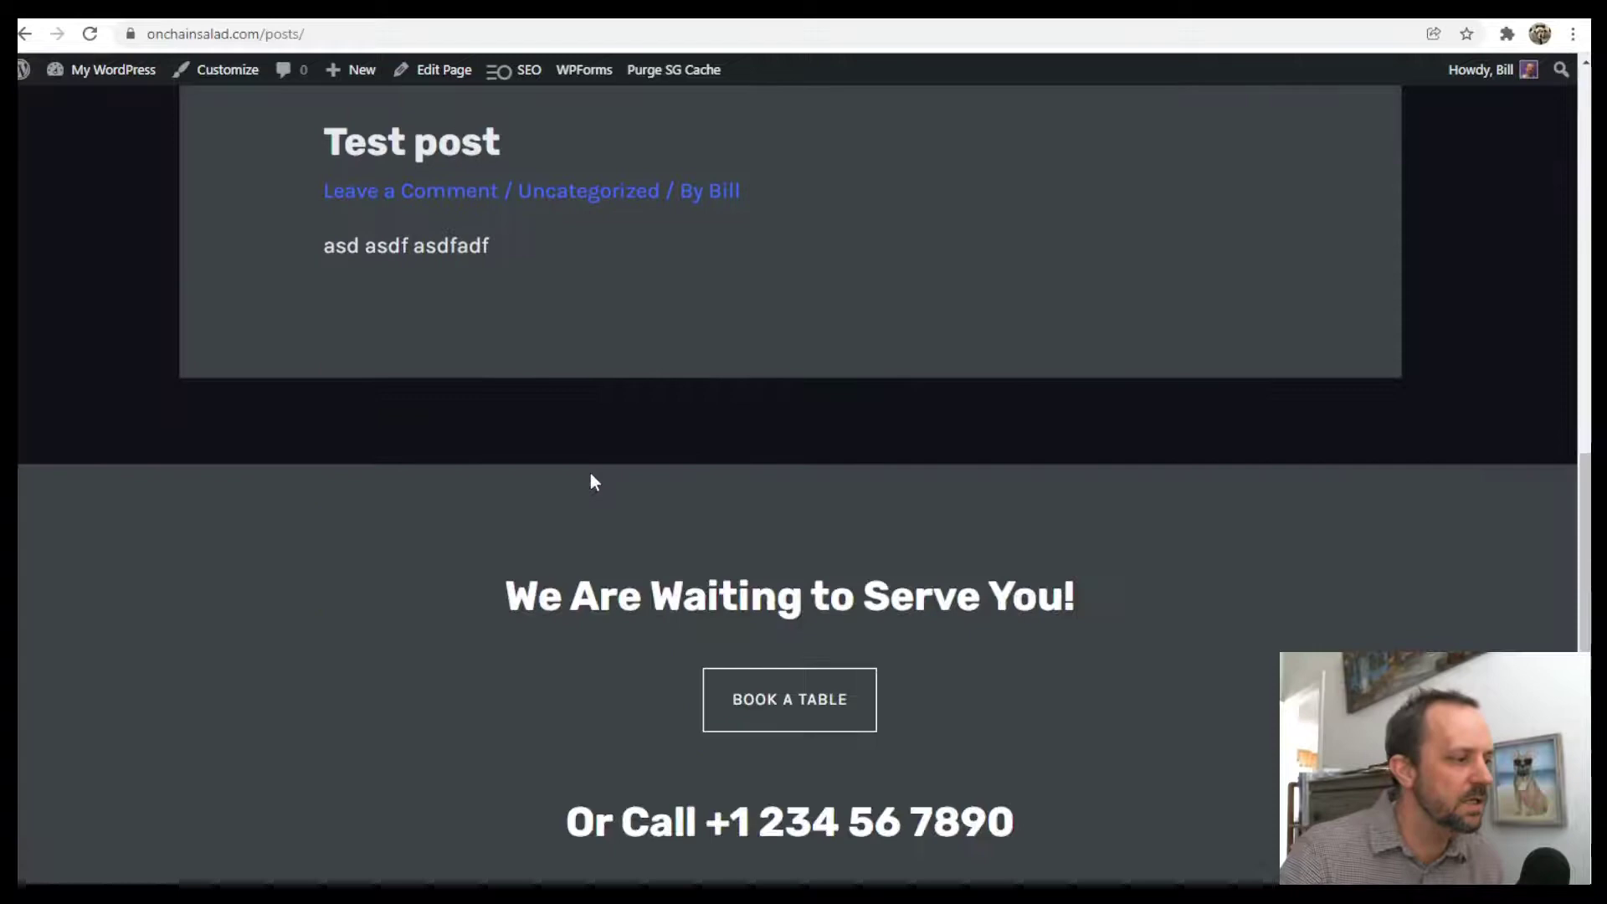
scroll(648, 319, "up", 3)
scroll(981, 463, "up", 3)
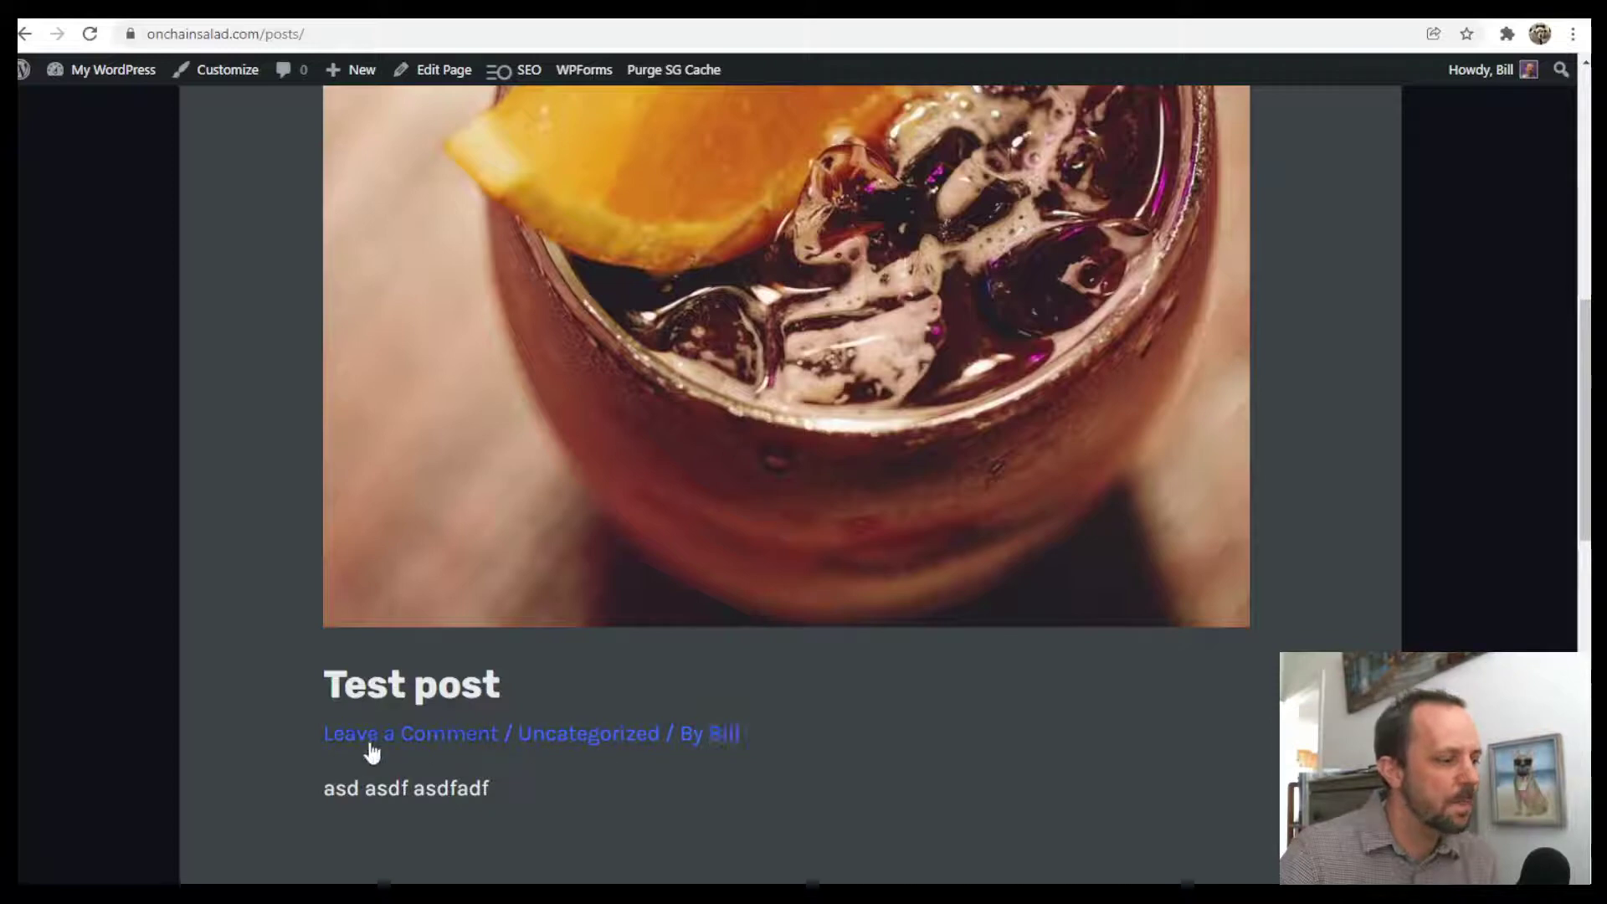
scroll(718, 322, "up", 5)
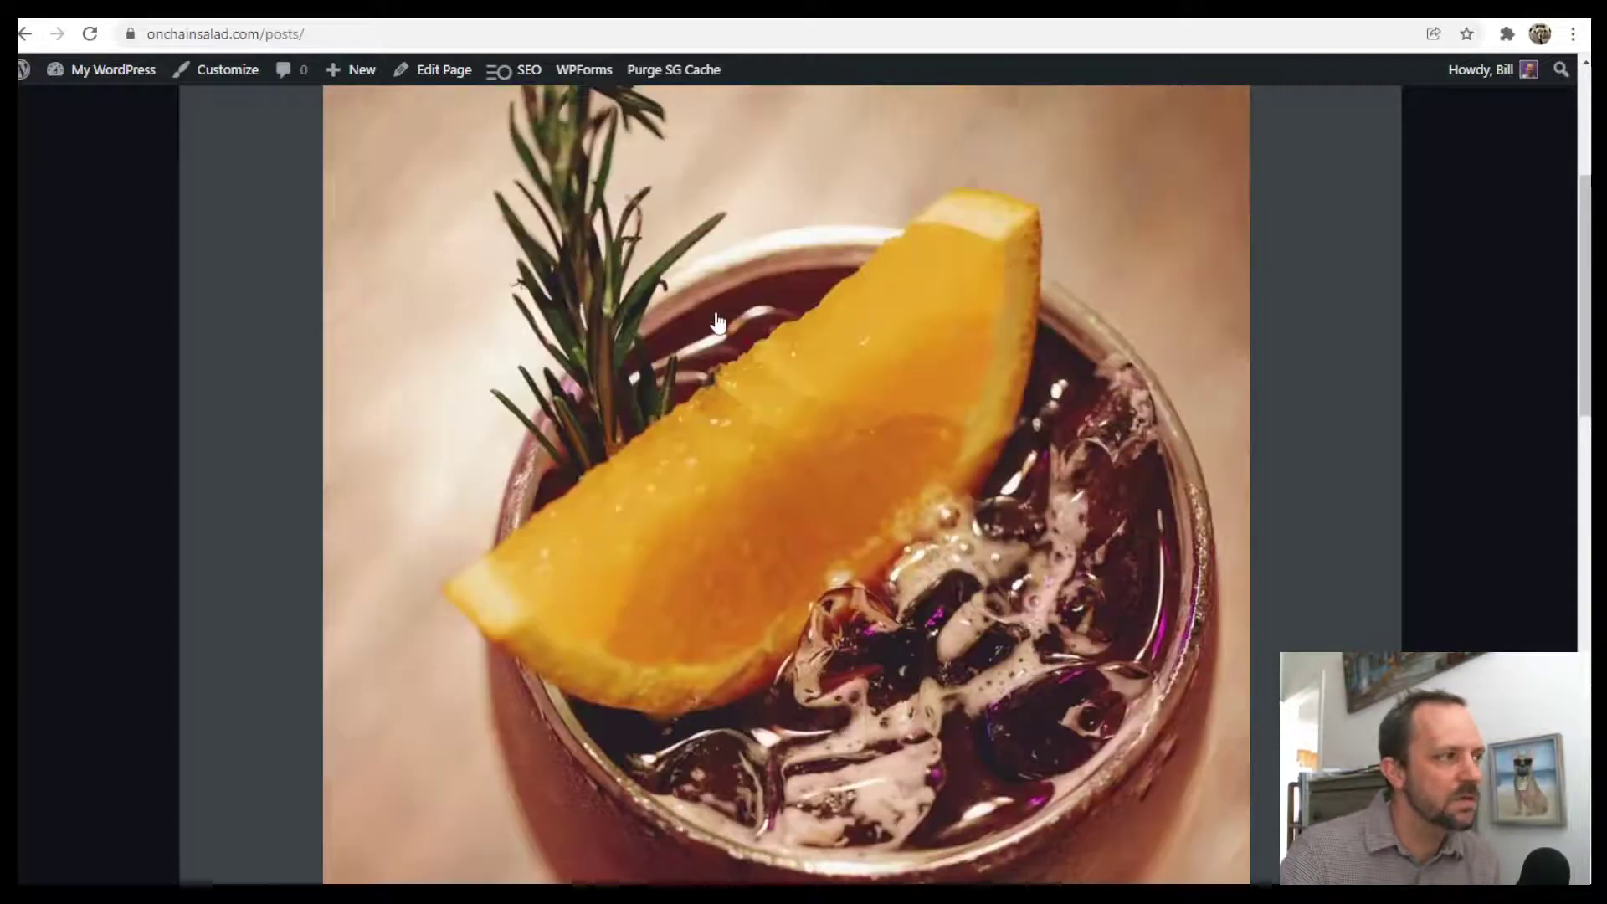
scroll(717, 322, "up", 2)
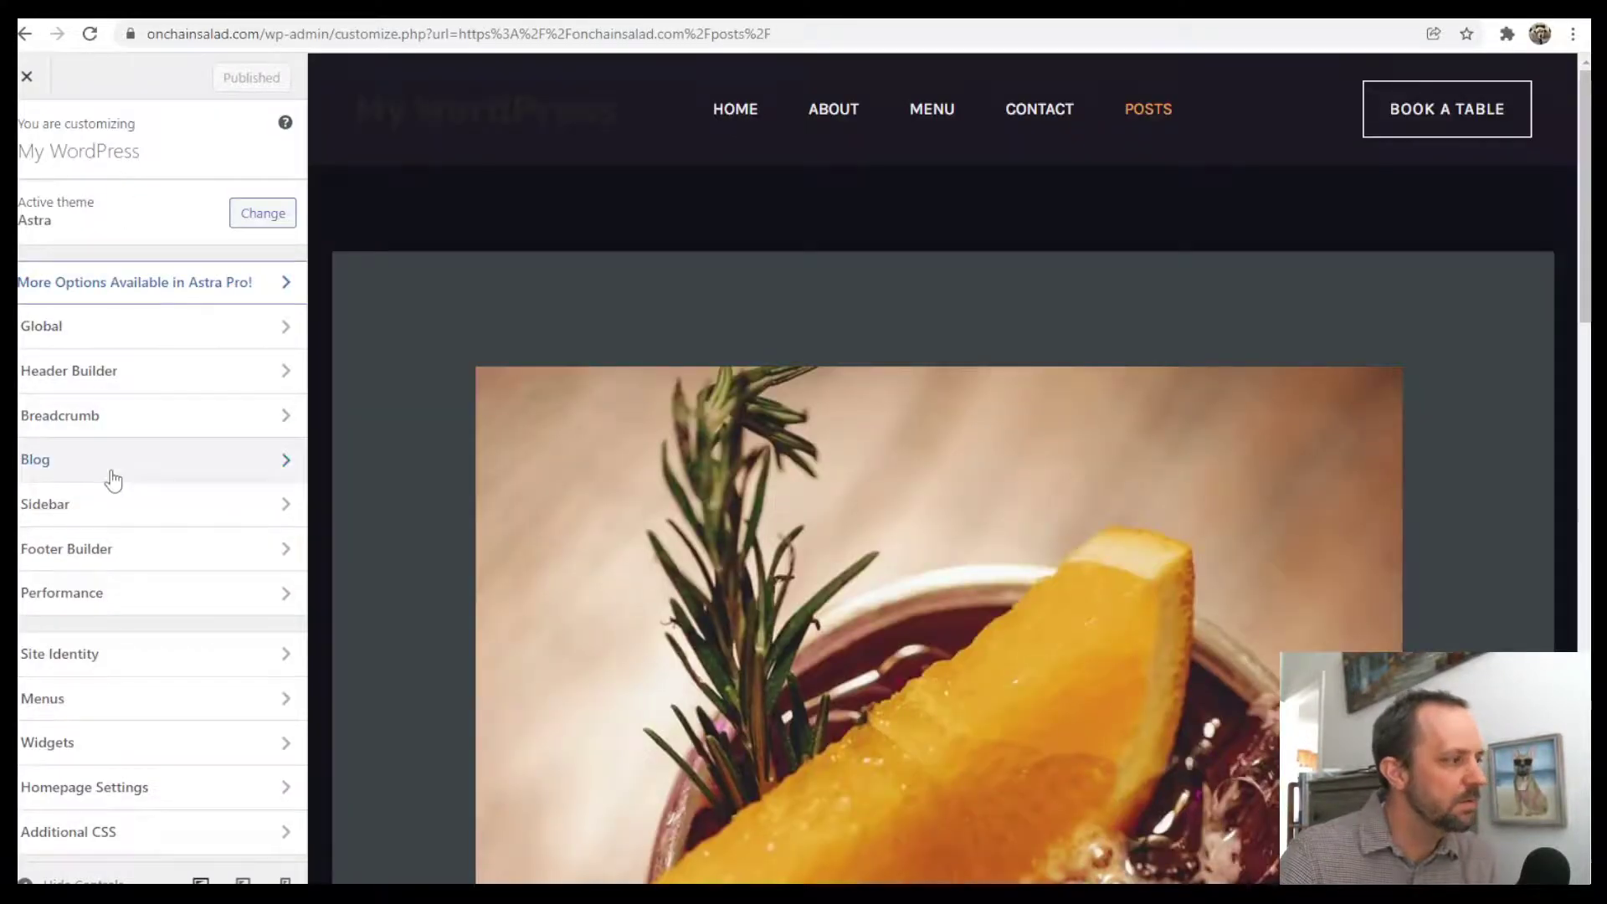
- Open Blog > Blog / Archive settings and scroll to the post meta options
left_click(111, 467)
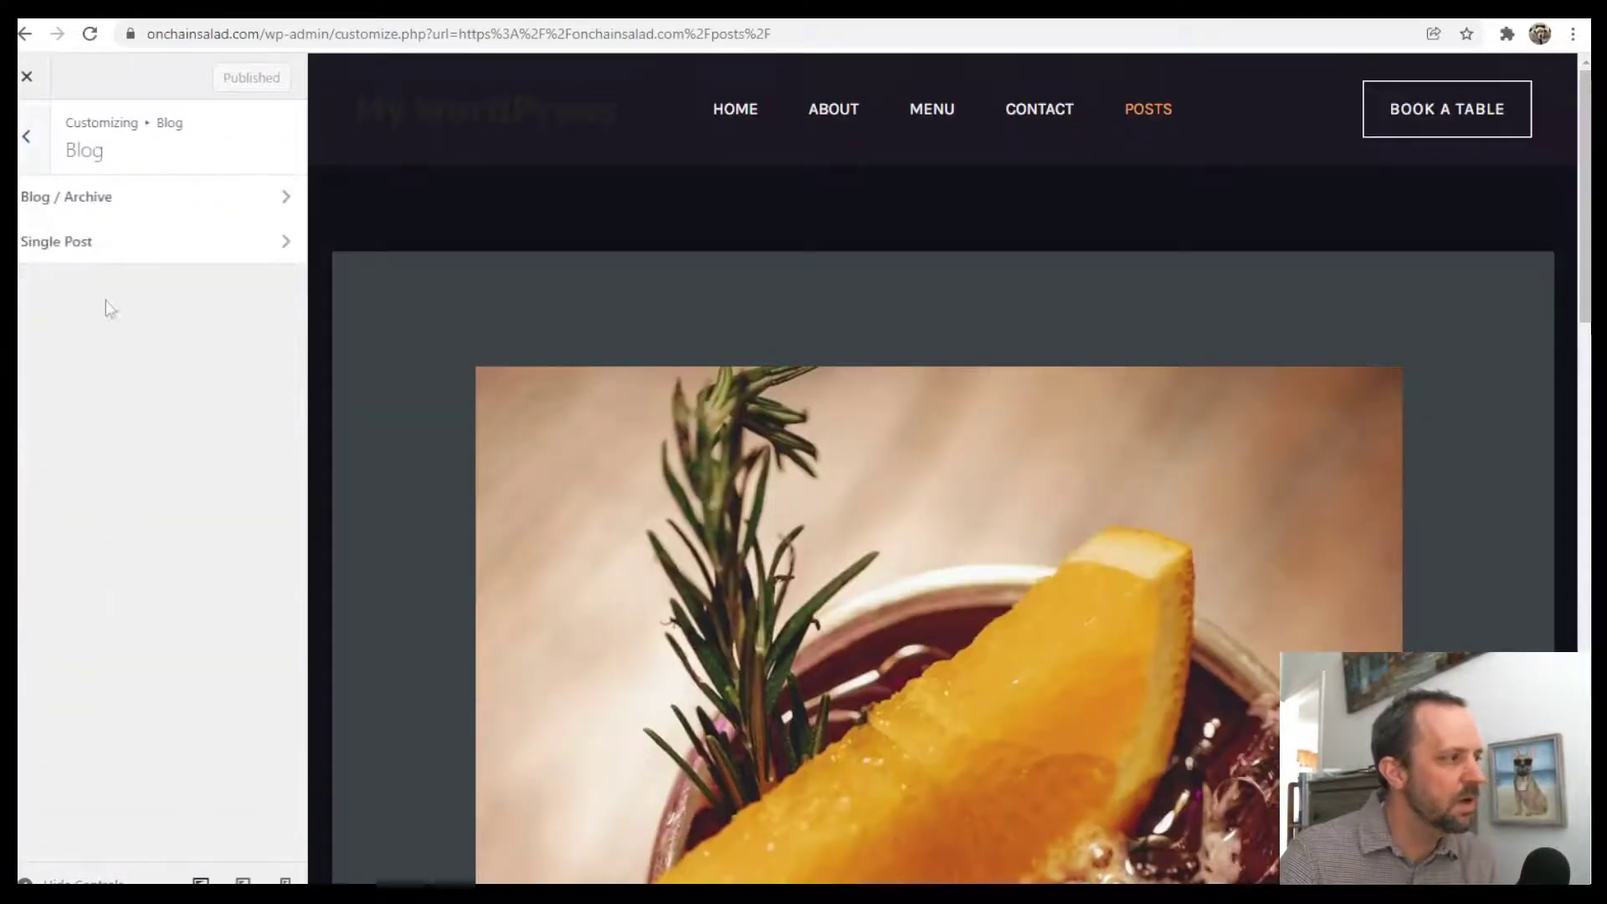
left_click(97, 200)
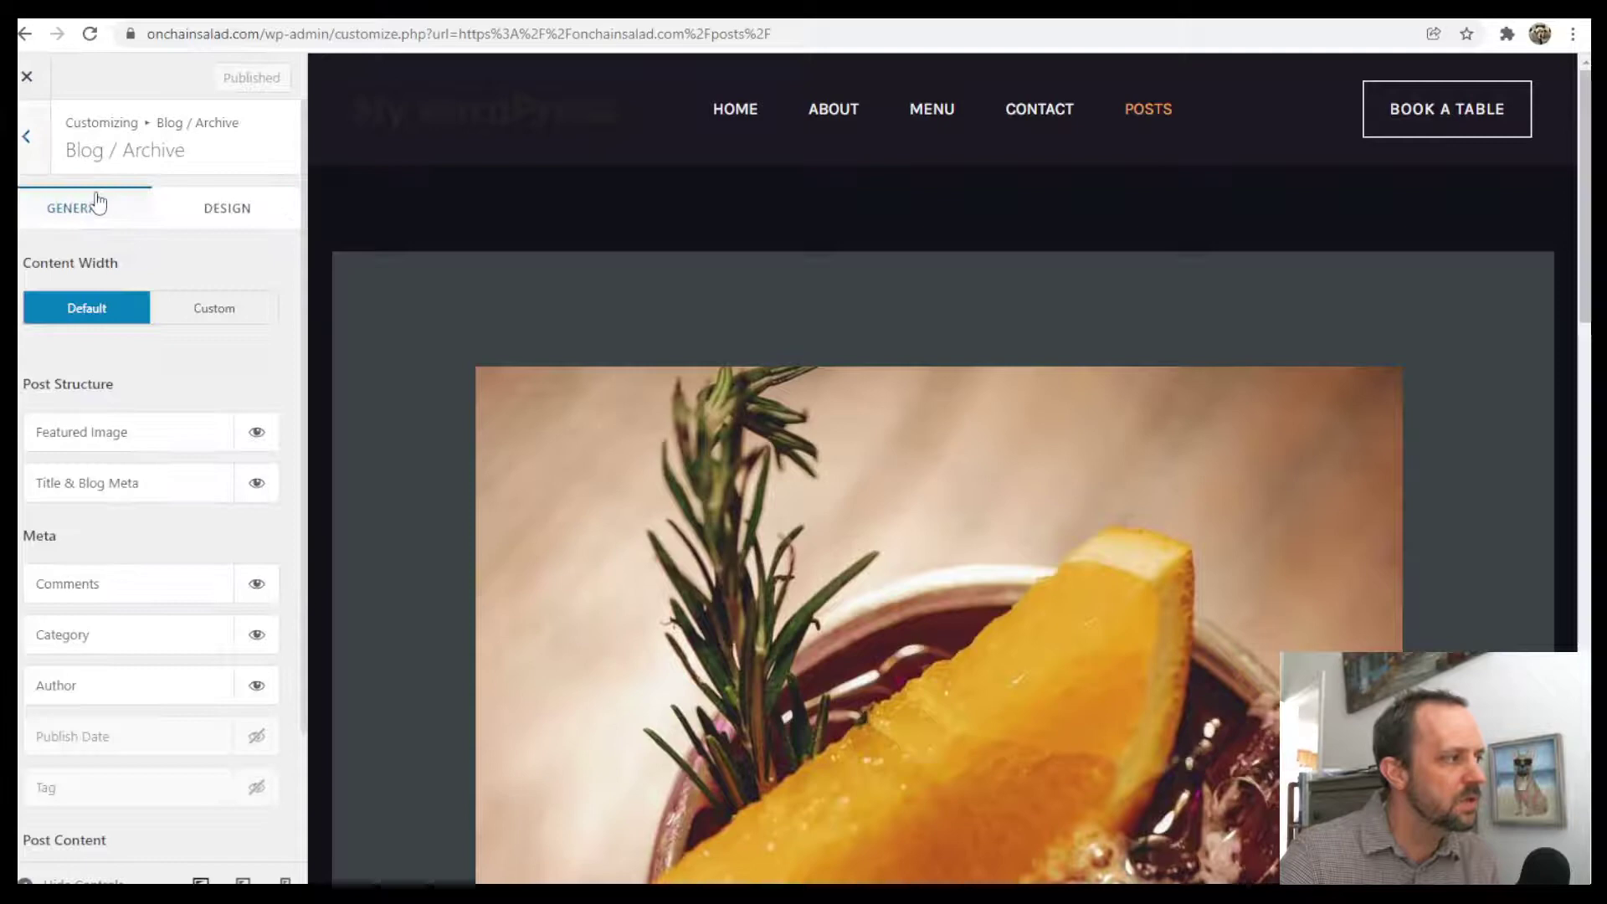
scroll(256, 432, "down", 2)
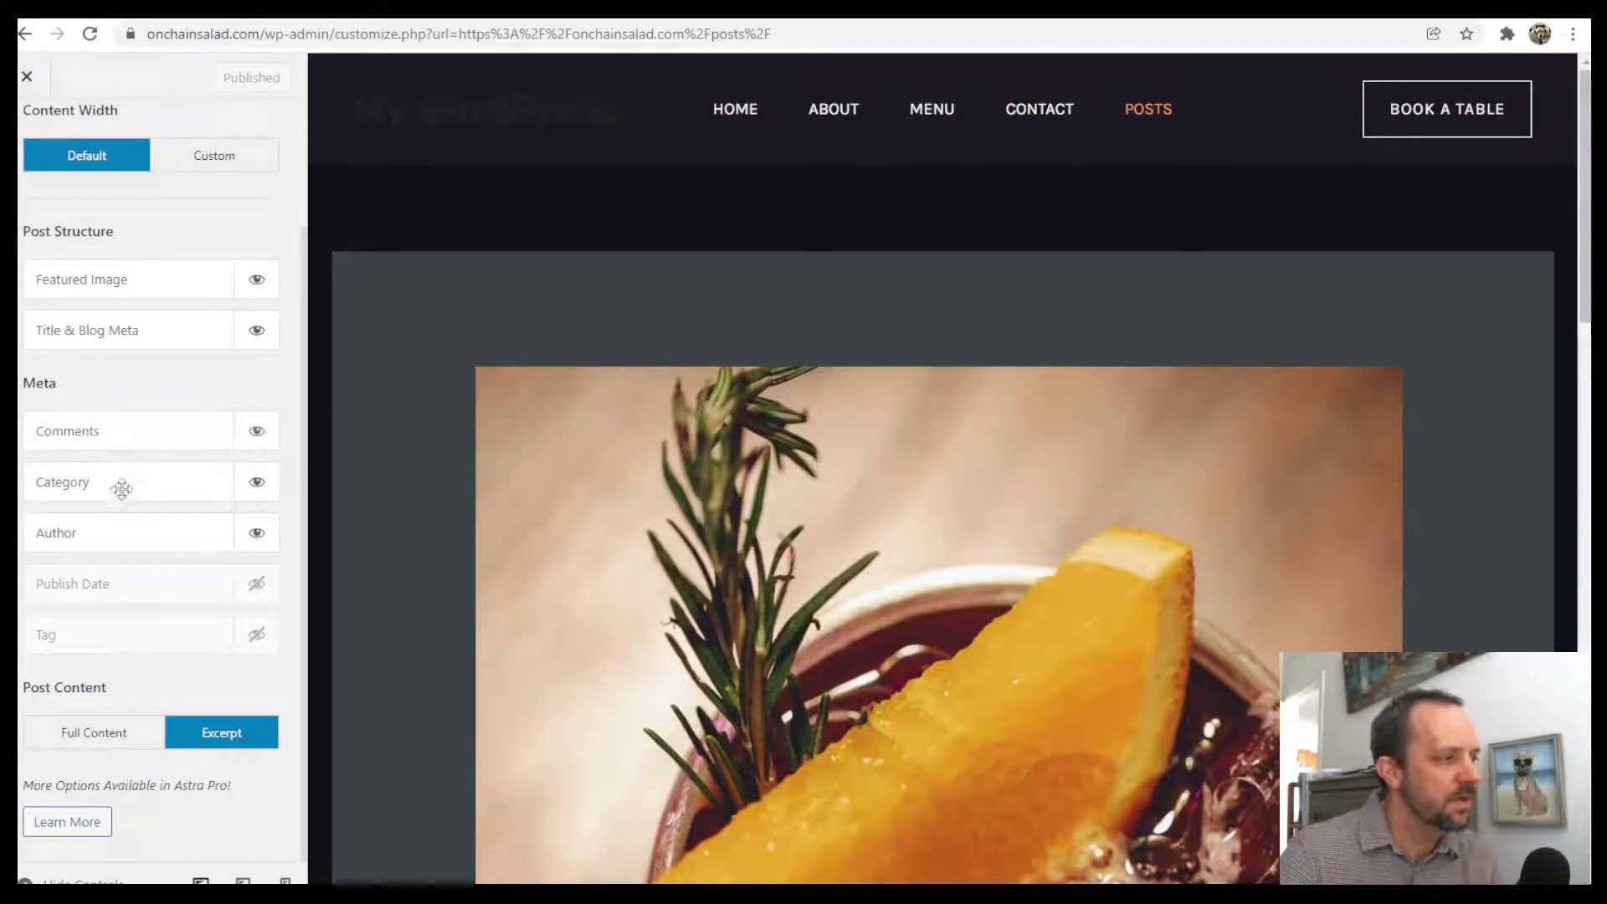
scroll(586, 557, "down", 6)
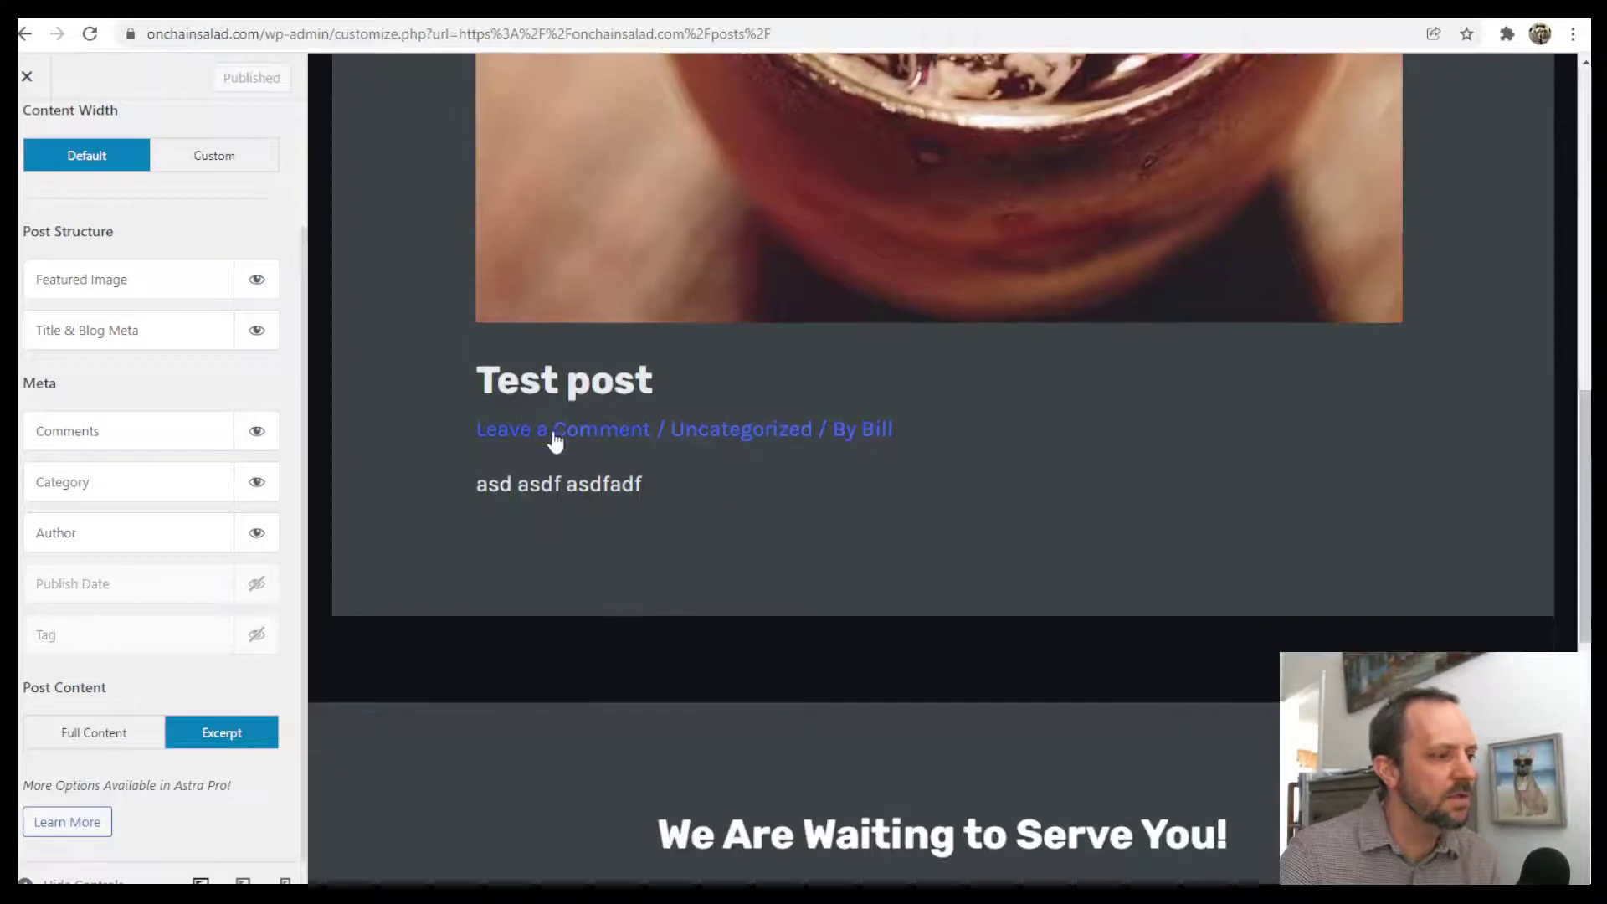
scroll(949, 549, "up", 3)
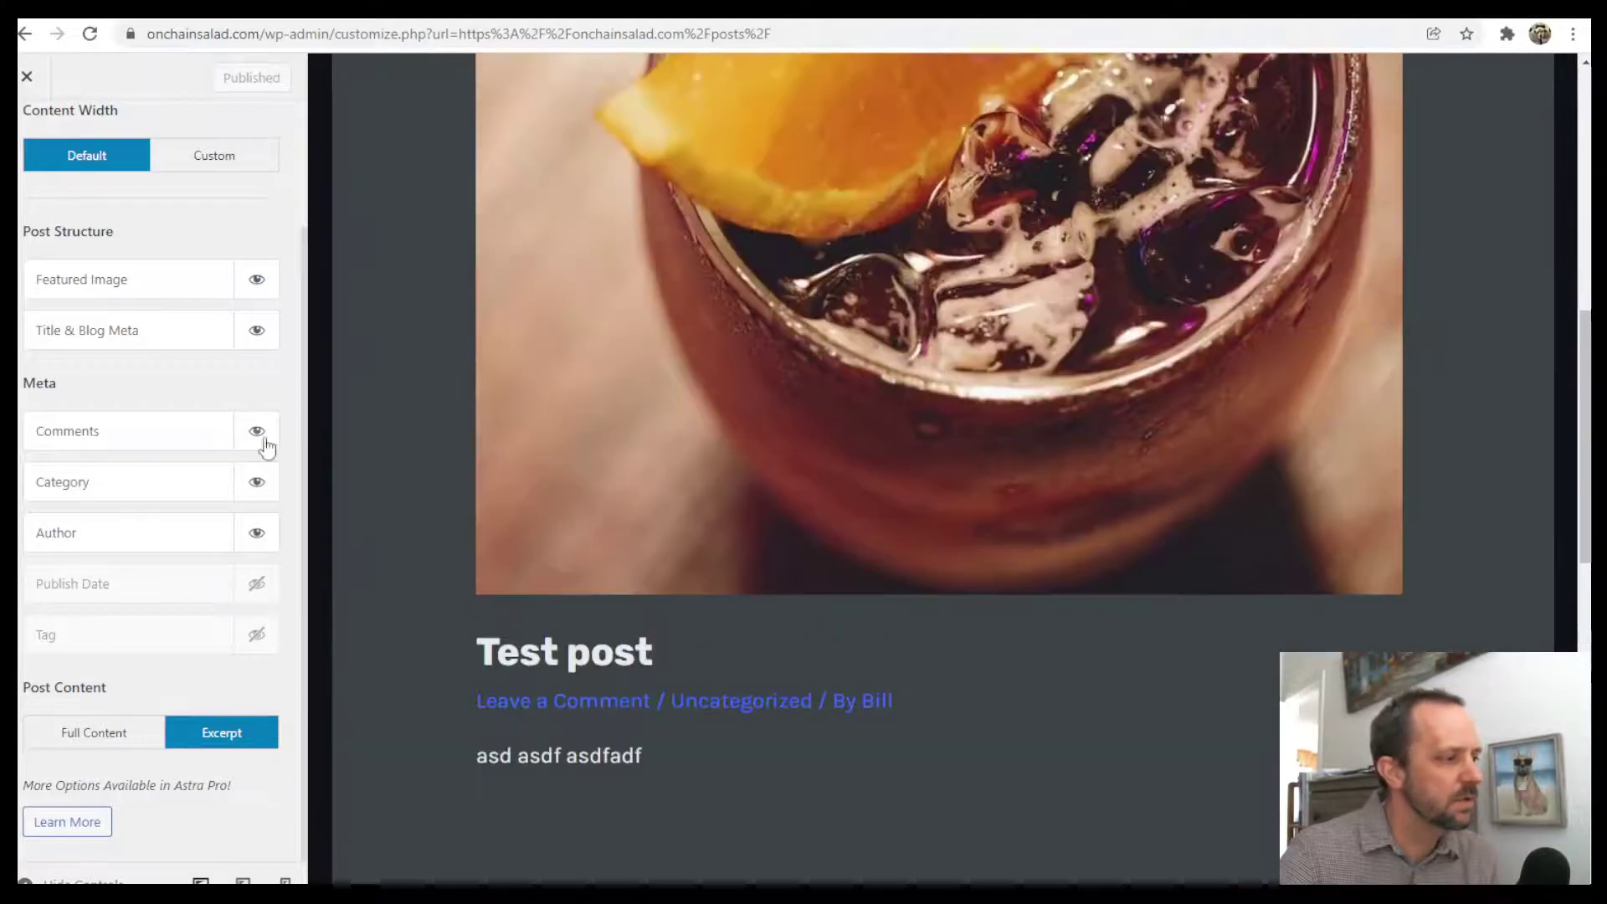
- Hide Category and show Publish Date in the post meta, leaving Tags hidden
left_click(253, 484)
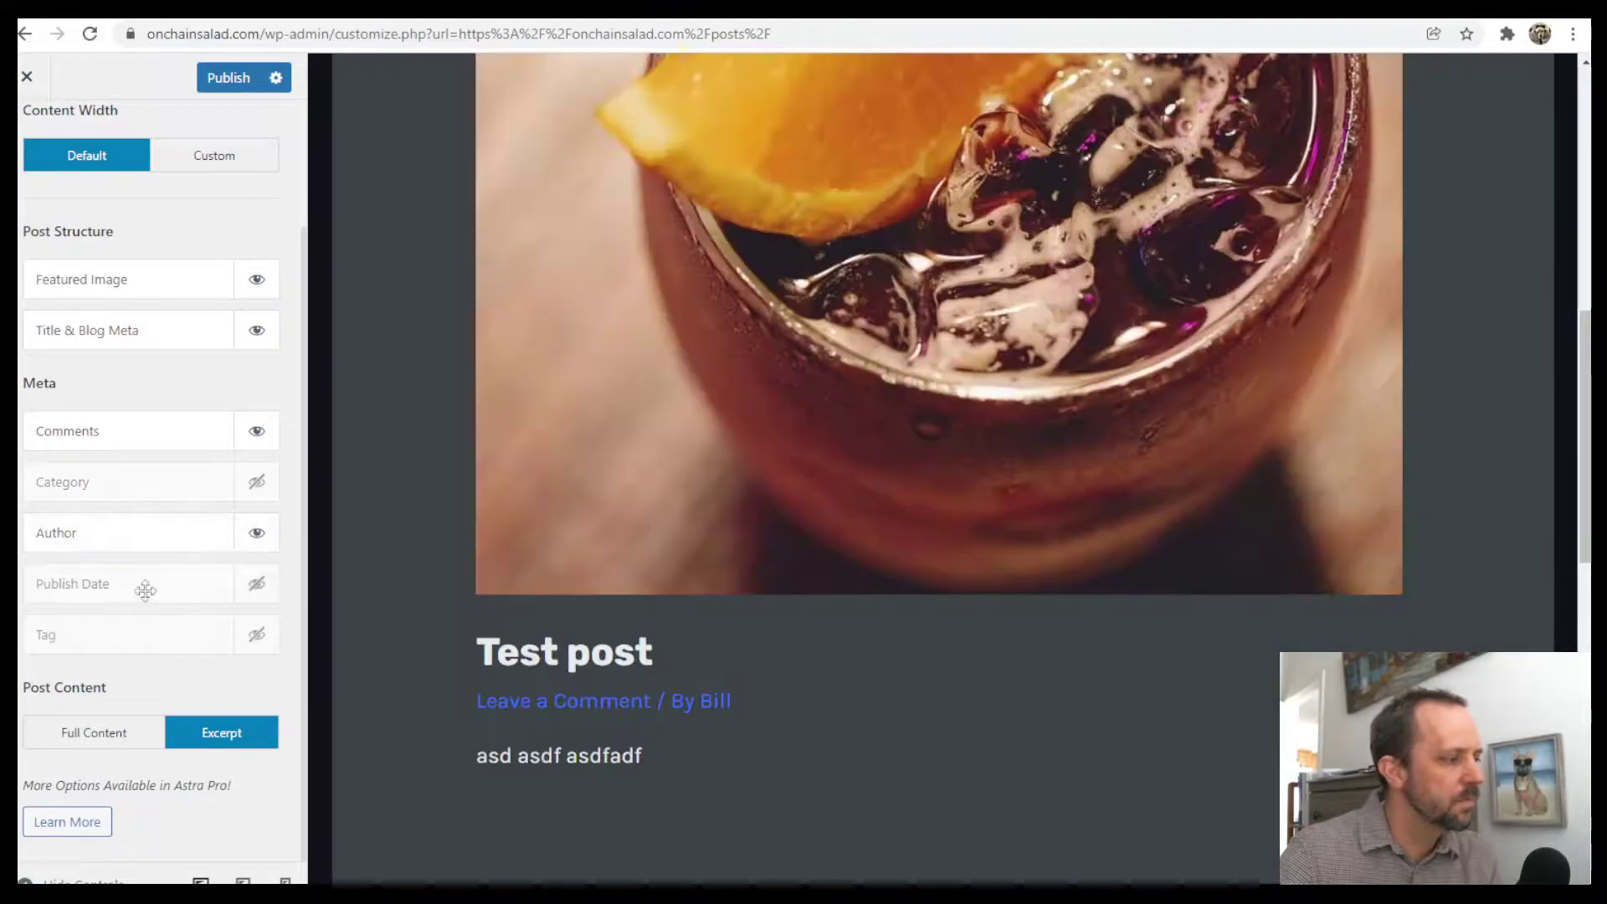
left_click(257, 584)
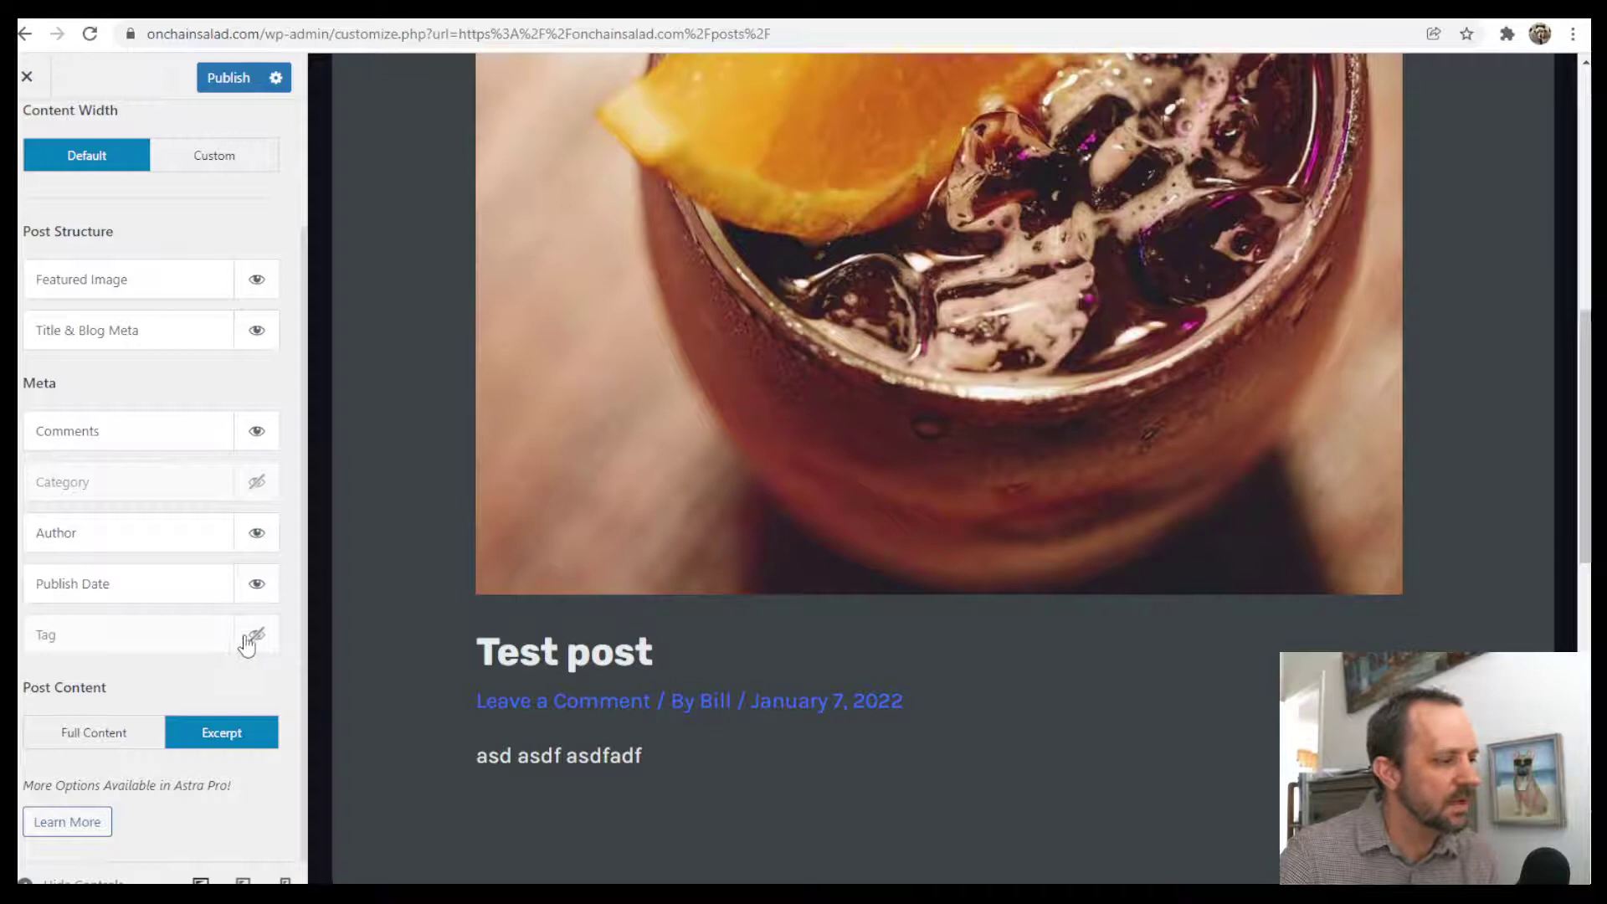
left_click(256, 638)
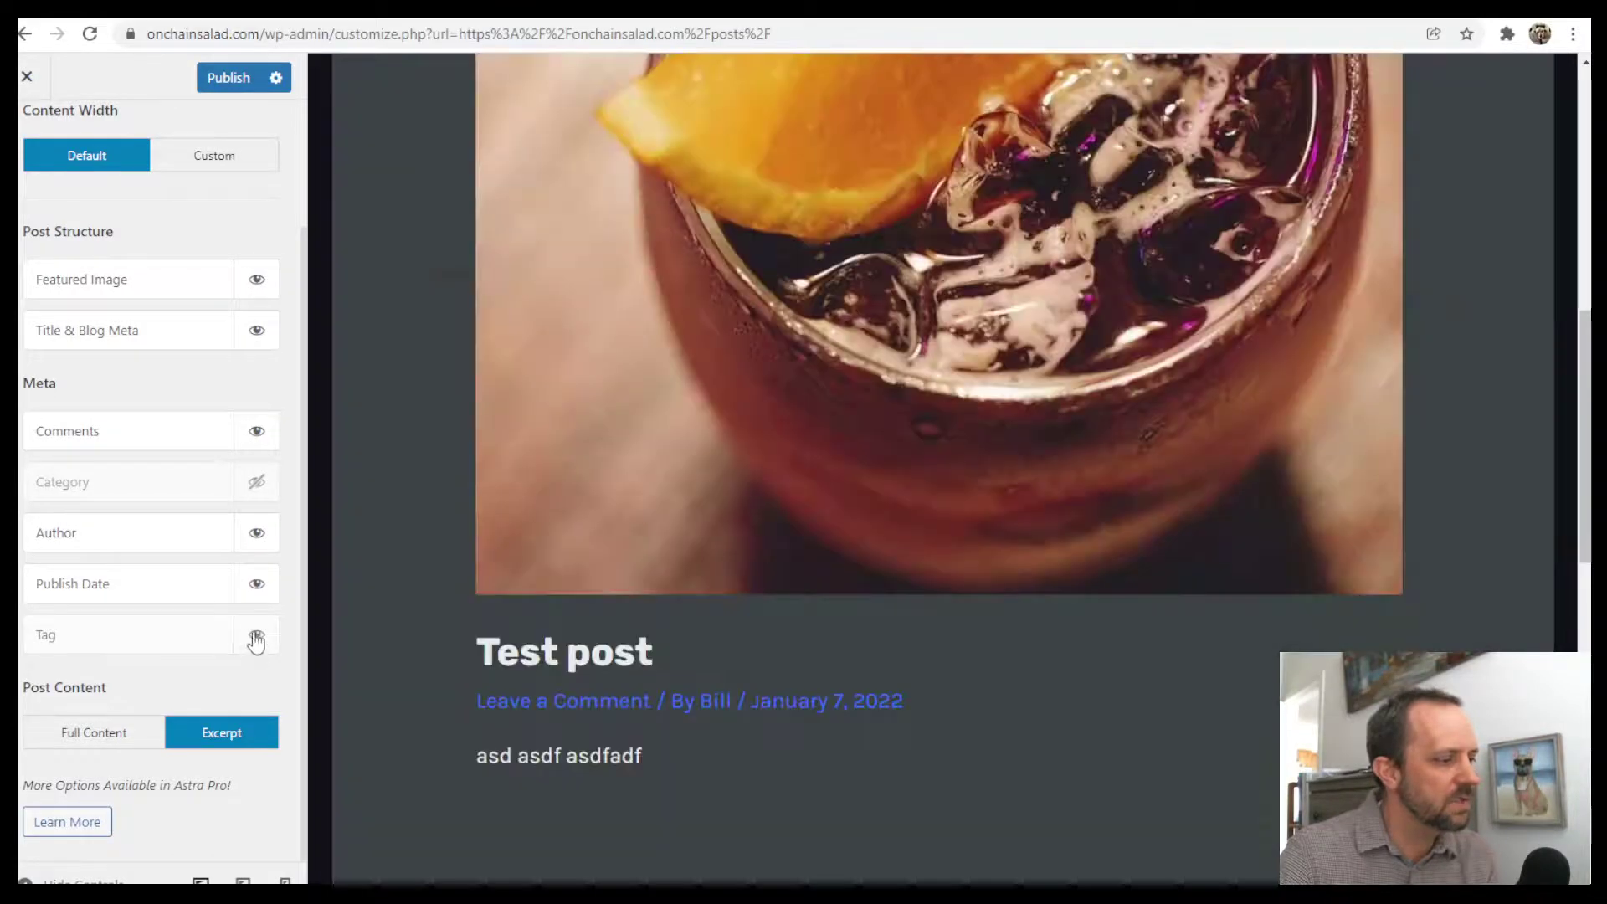
left_click(257, 638)
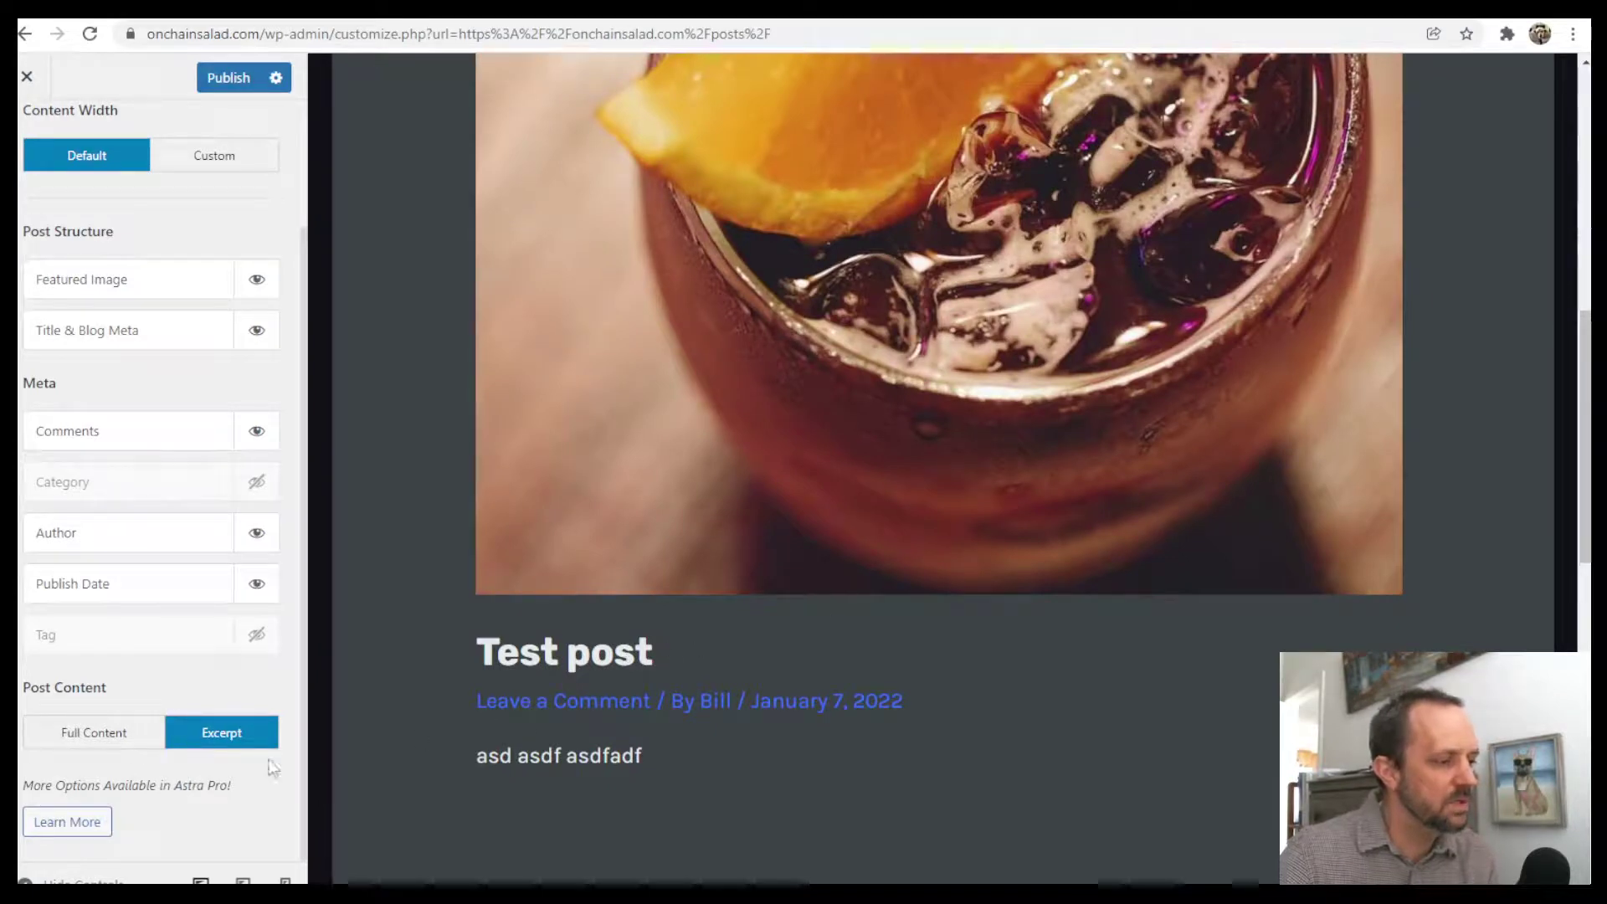
- Hide the archive posts' featured image to preview the blog without it, then show it again
scroll(189, 781, "up", 2)
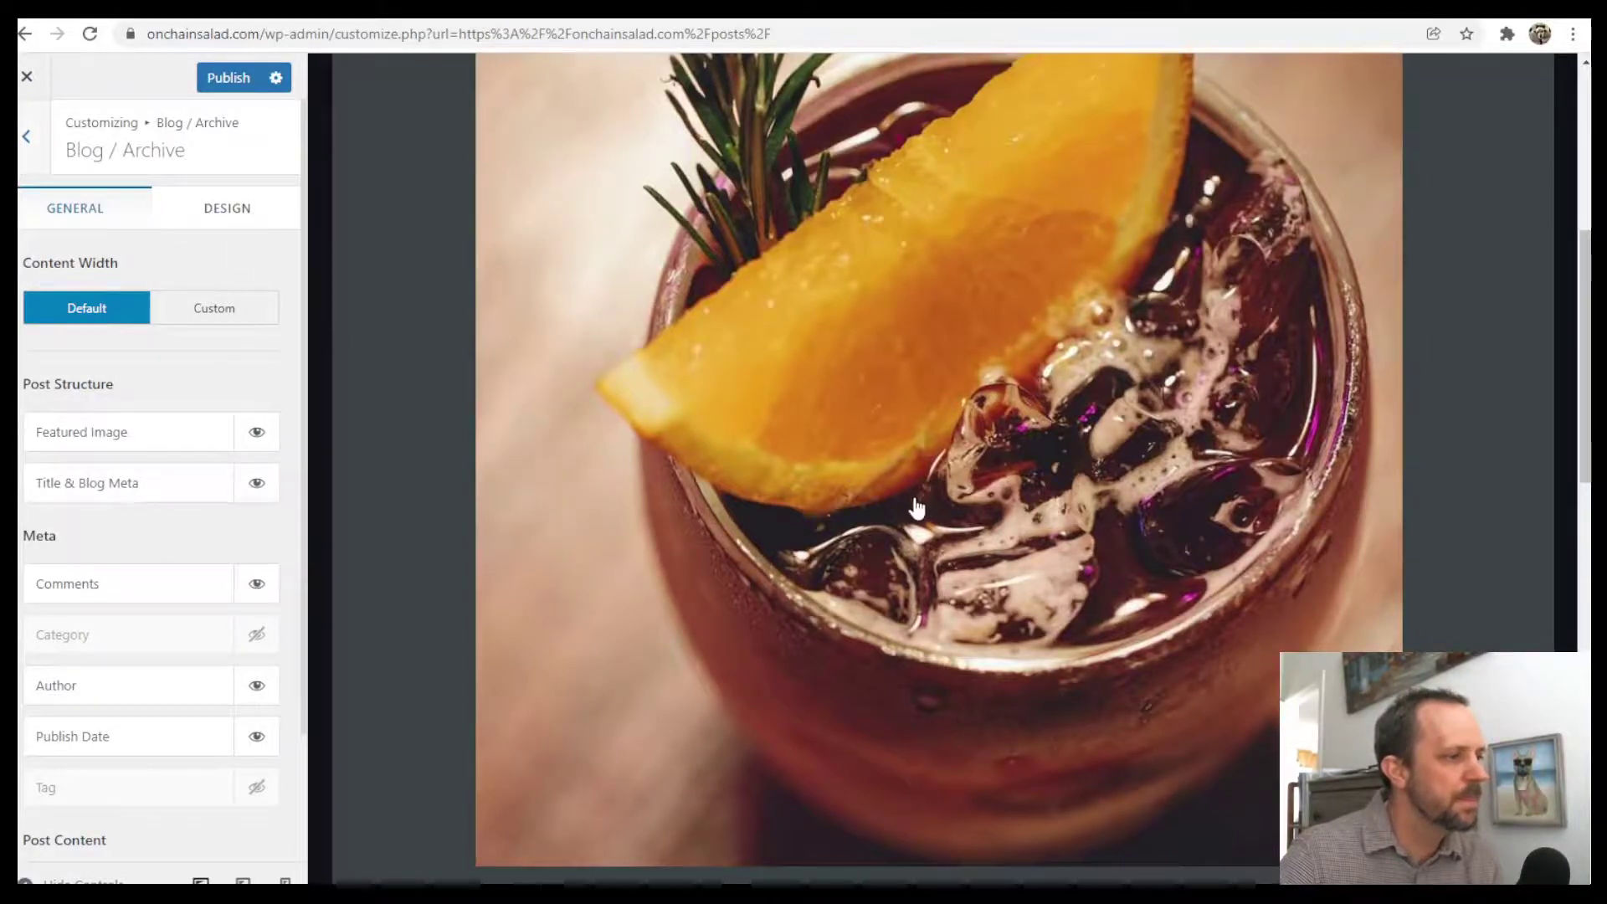
scroll(285, 522, "down", 1)
scroll(285, 522, "down", 2)
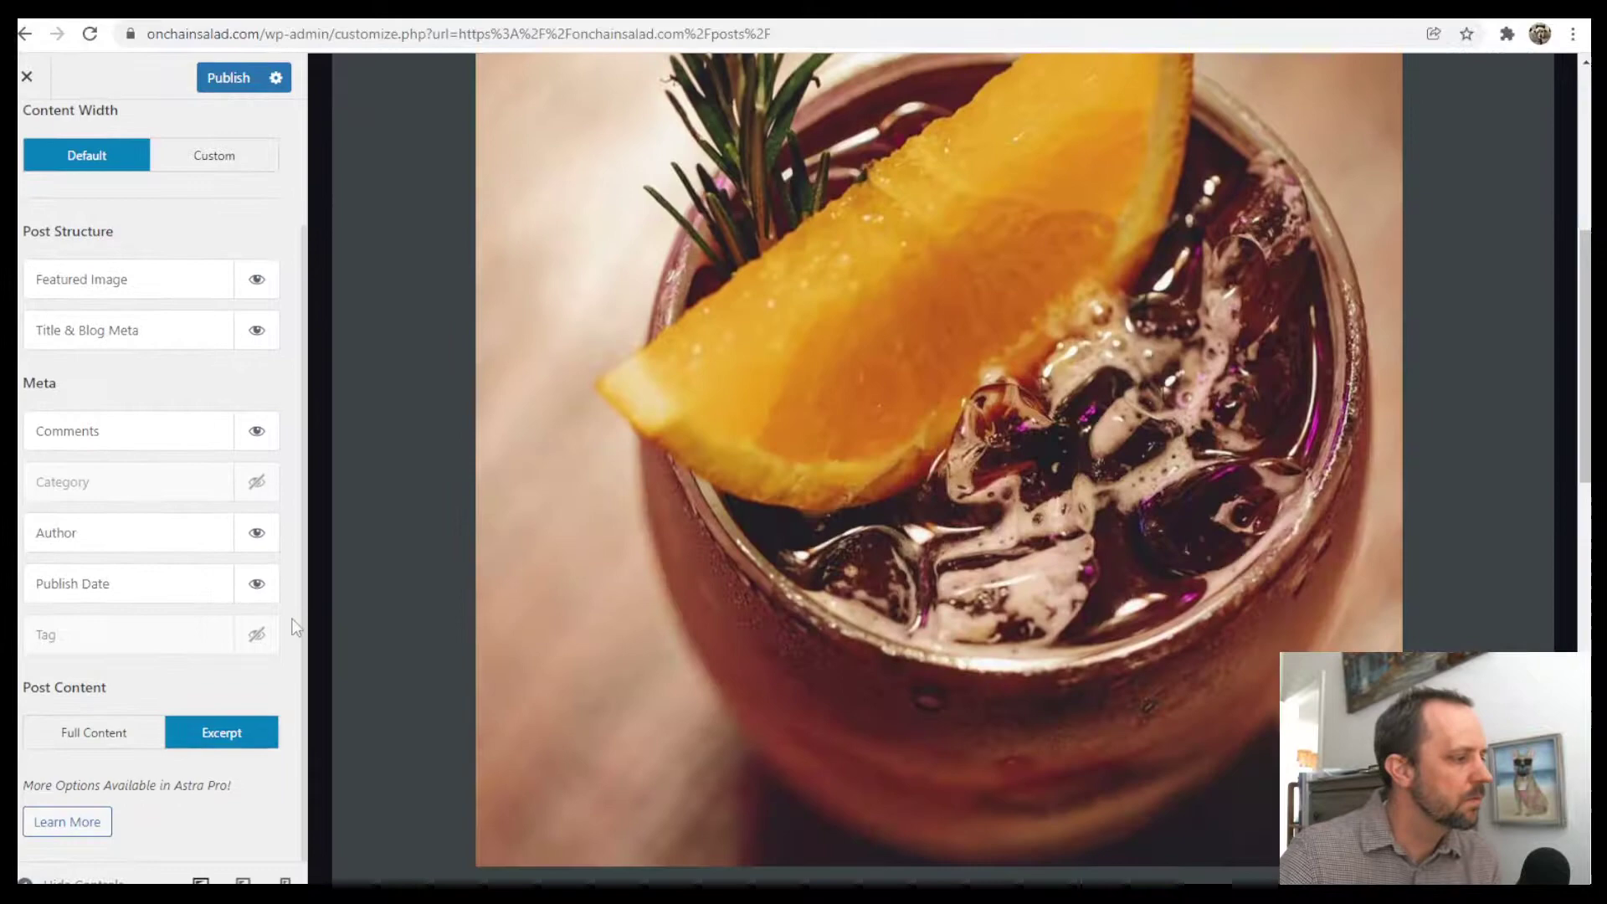
scroll(268, 586, "up", 3)
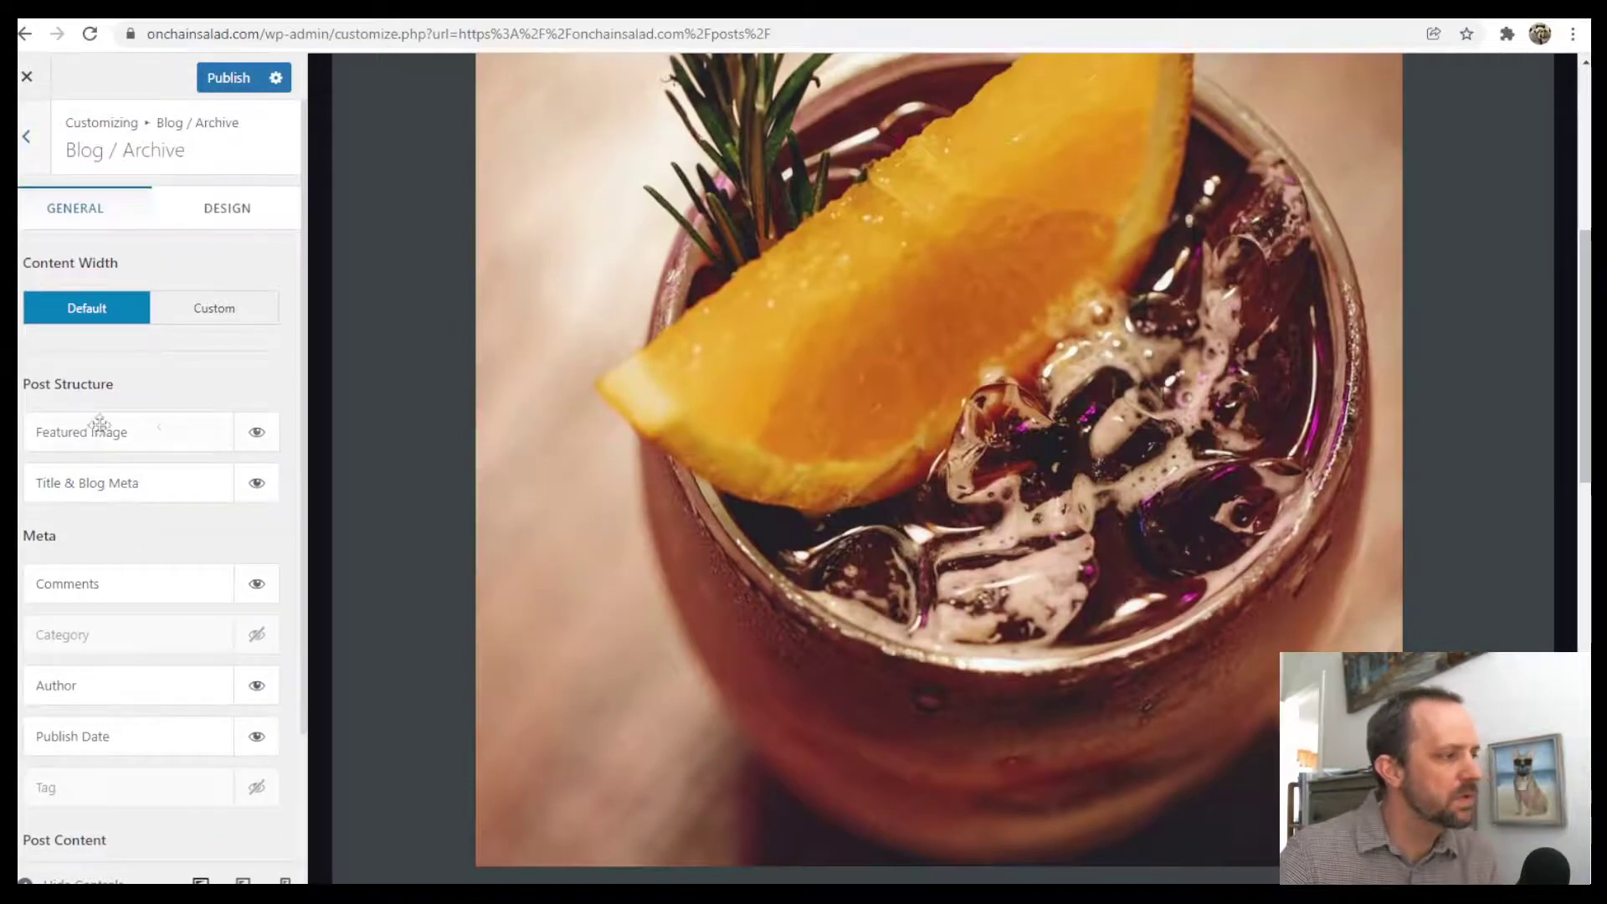
left_click(258, 434)
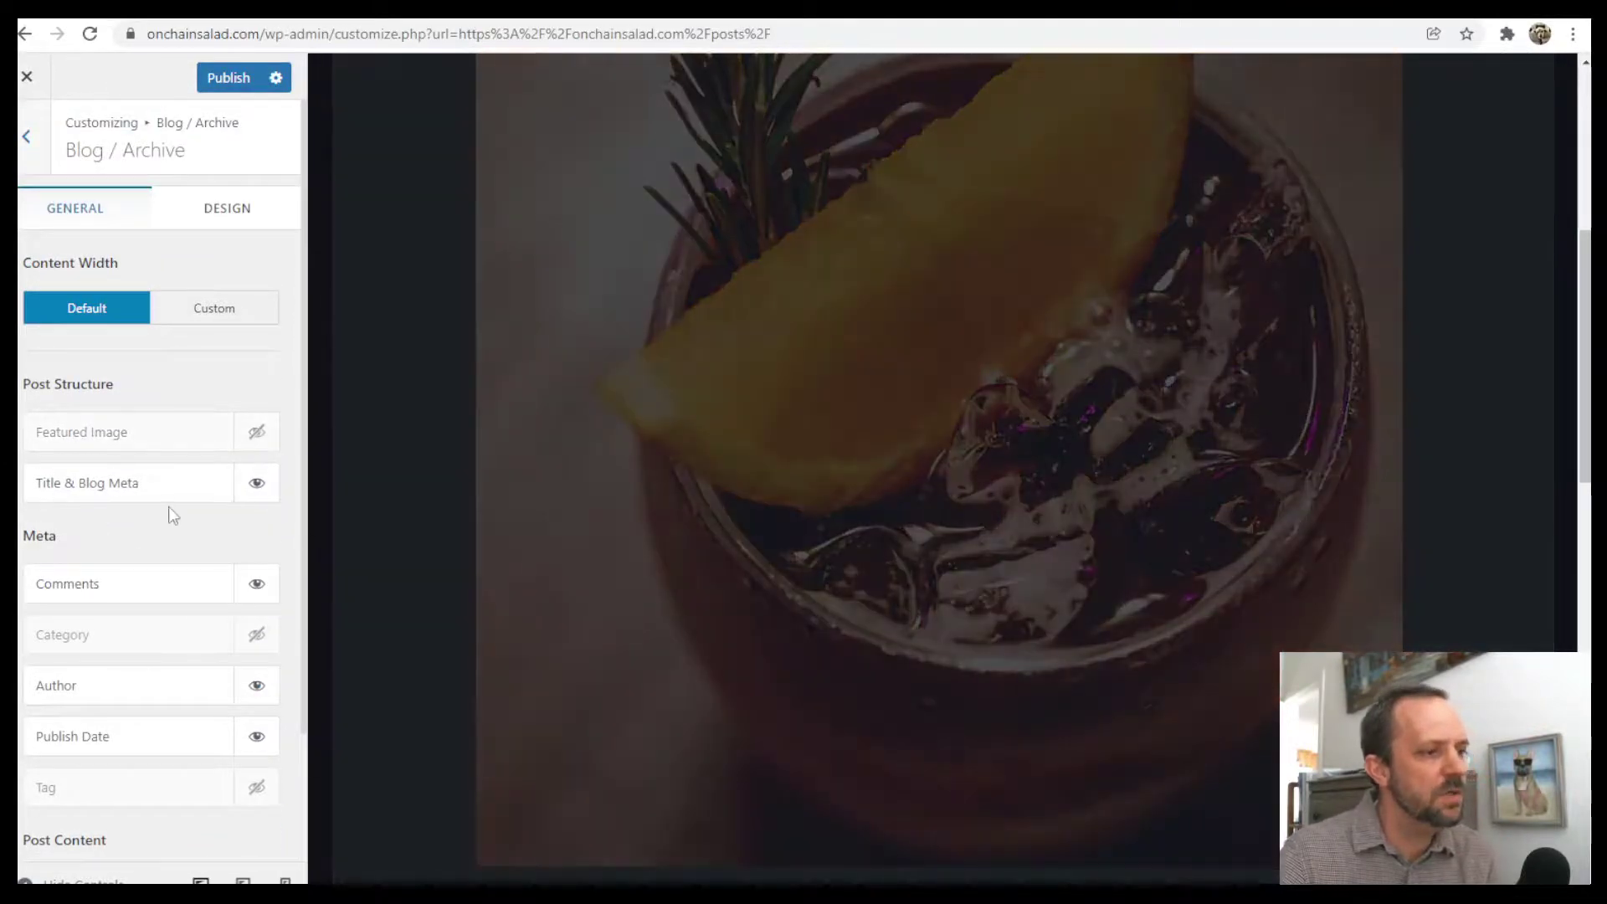
scroll(862, 448, "up", 5)
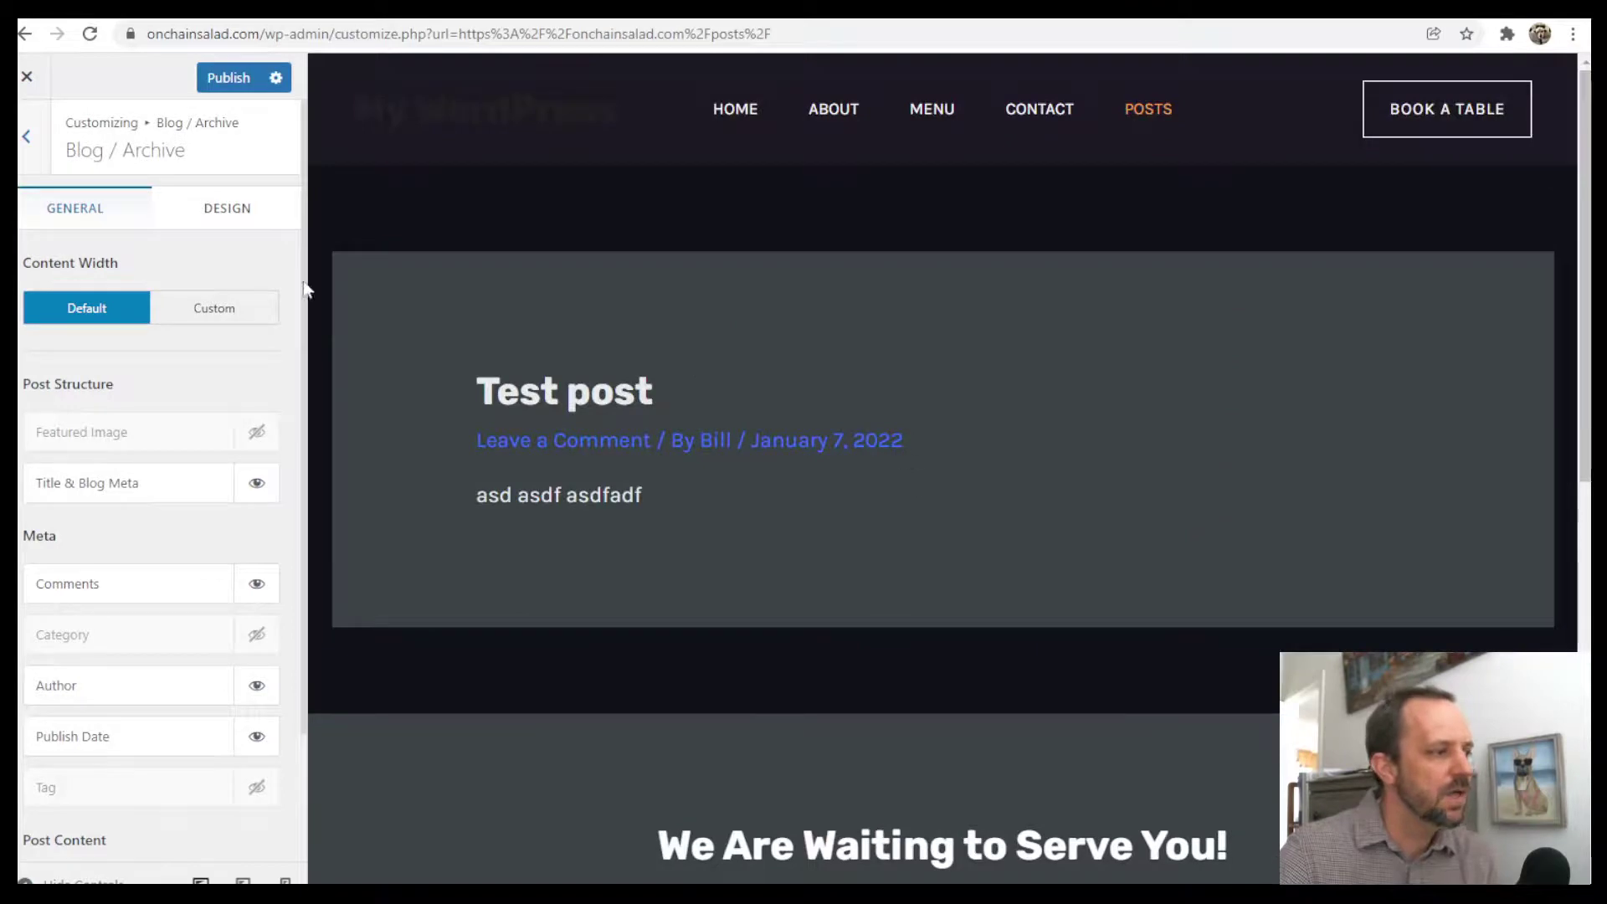
left_click(259, 434)
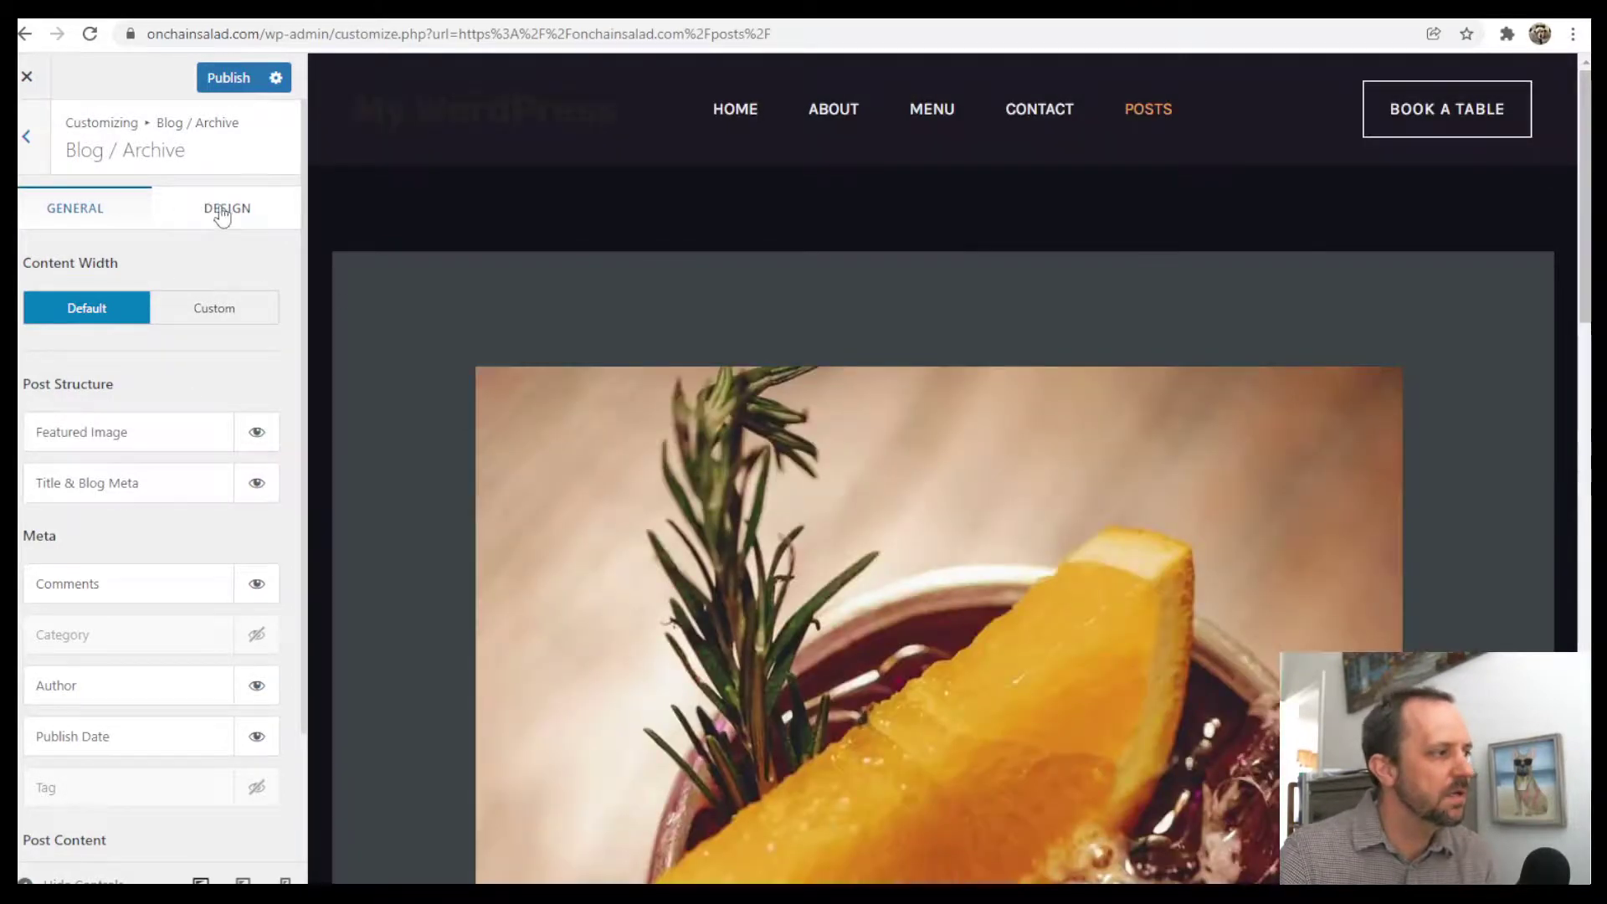
- Review the Design font sizes: archive title 40 px and post title 30 px
left_click(221, 215)
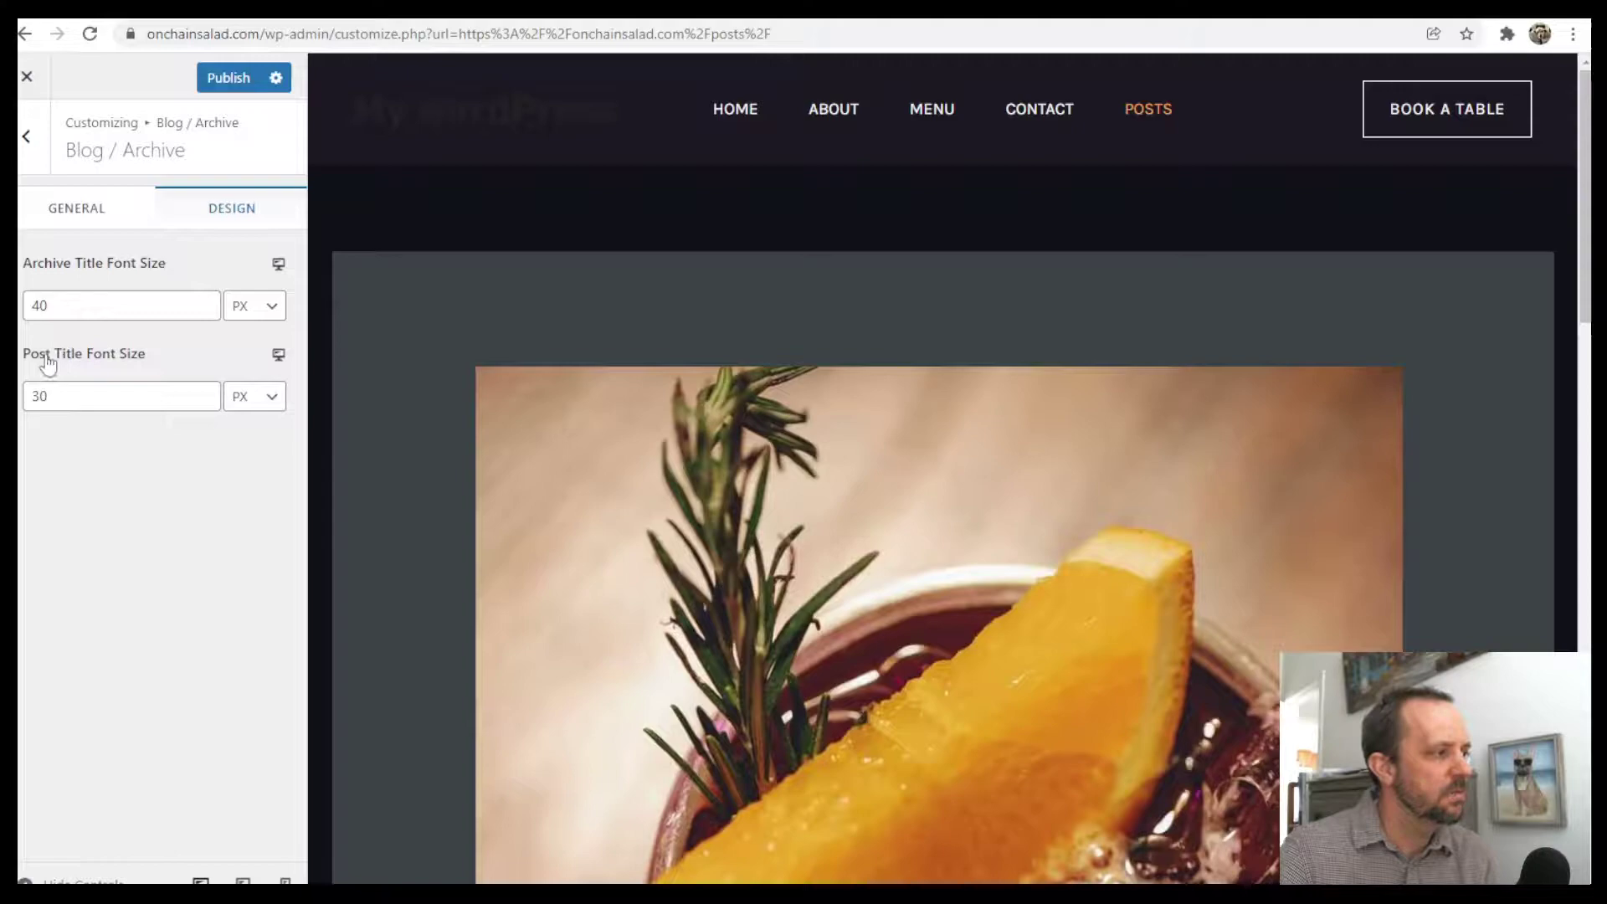
scroll(940, 563, "down", 10)
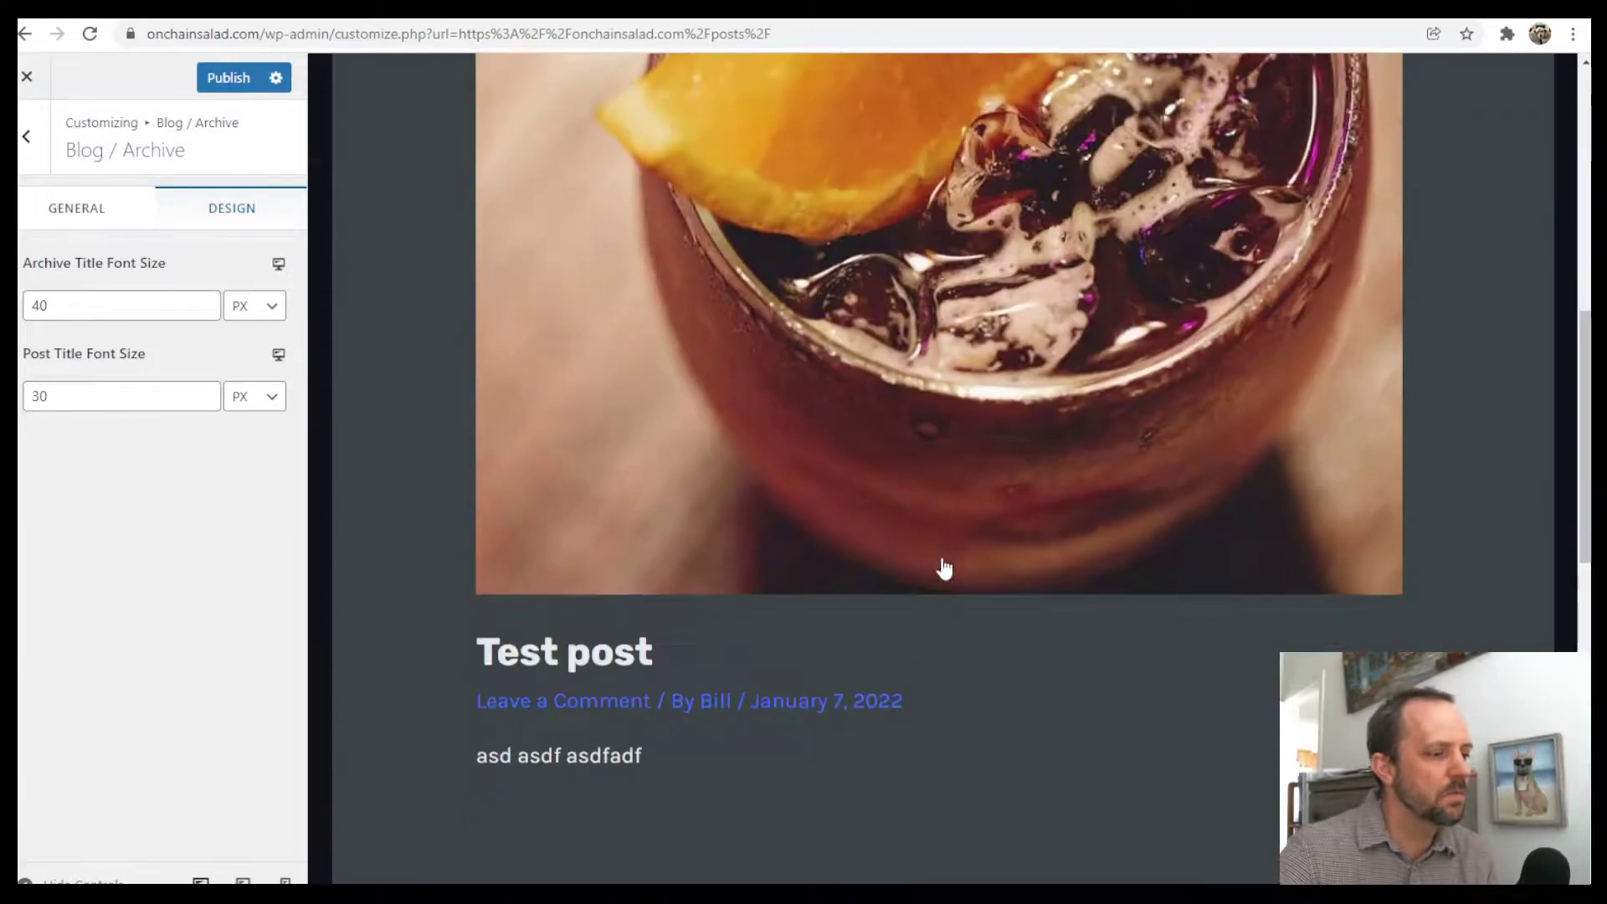
scroll(369, 540, "up", 5)
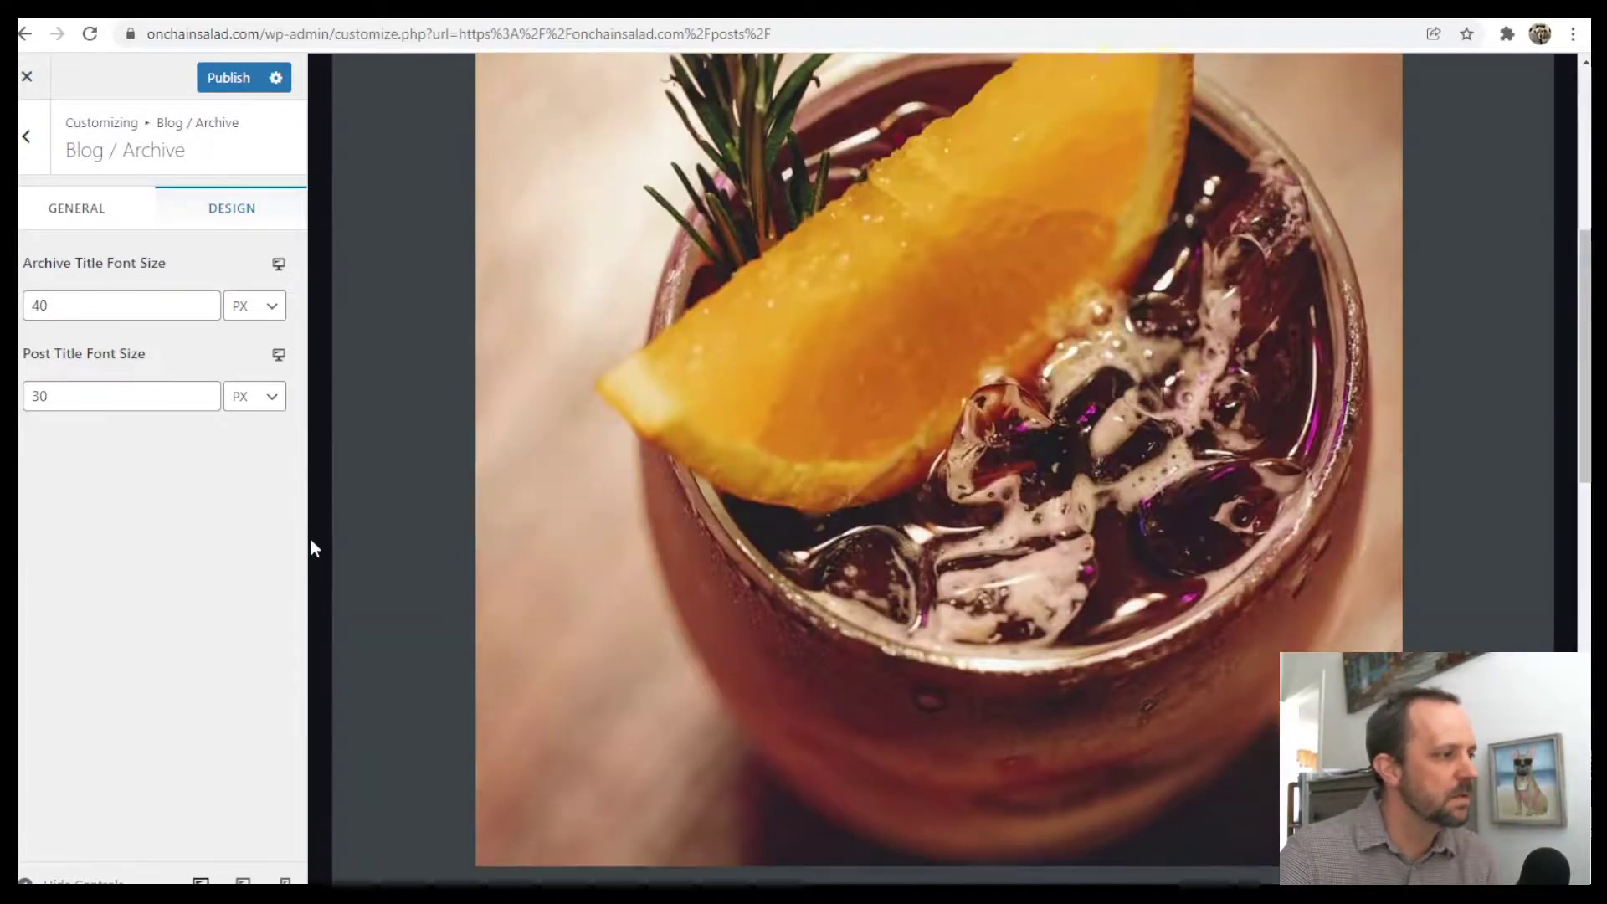
- Confirm the archive meta and Excerpt post content in General, then publish the changes
left_click(88, 219)
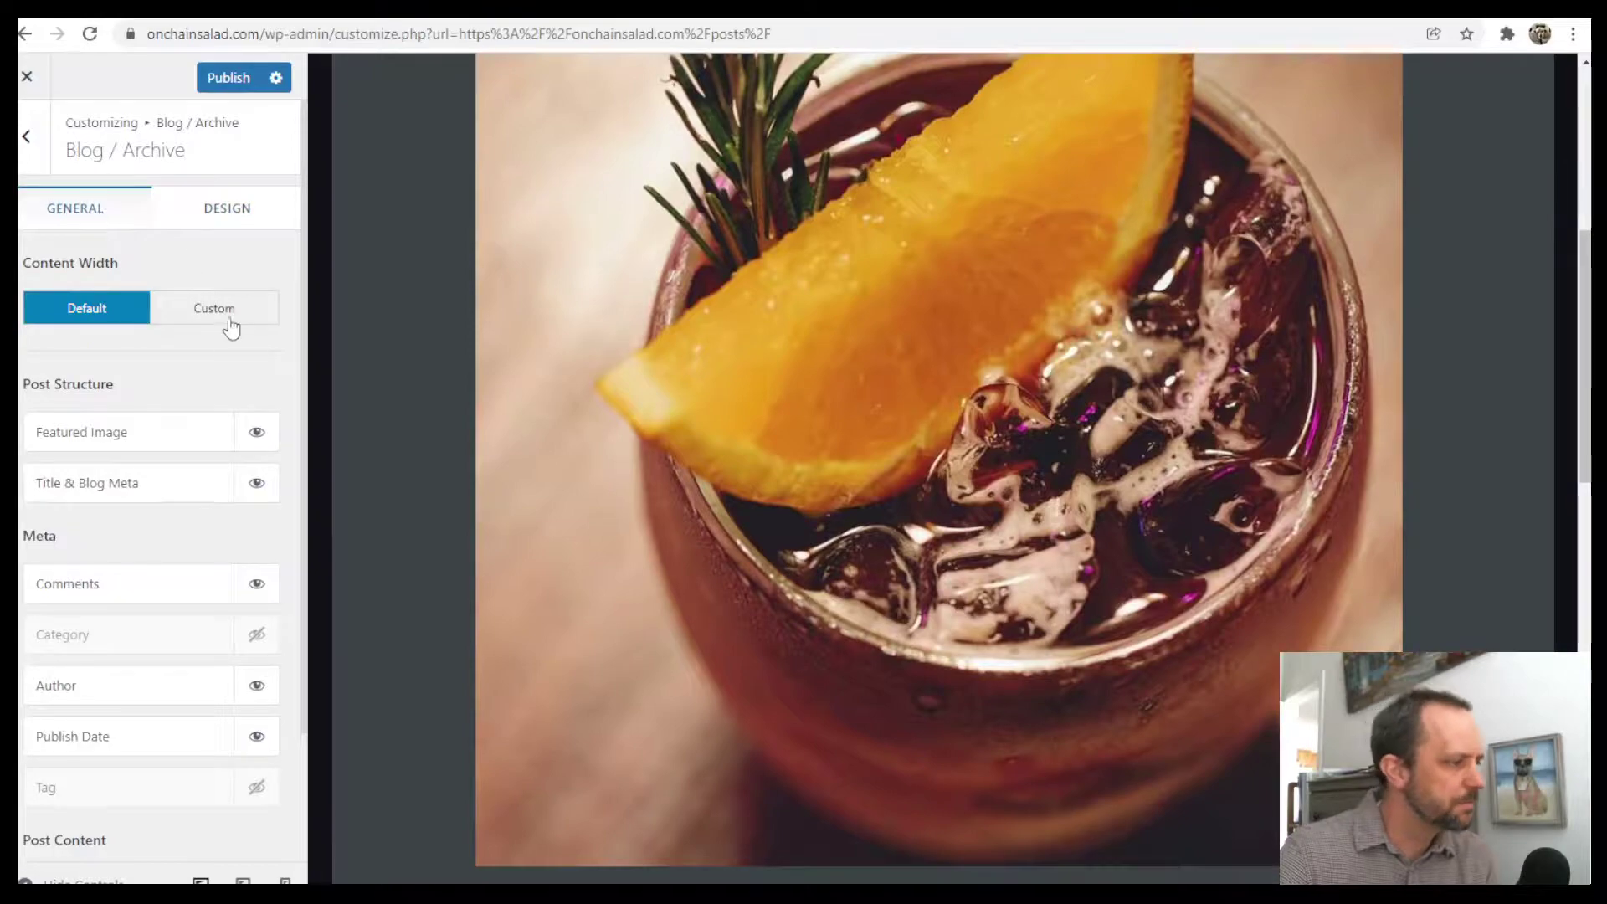
scroll(231, 328, "down", 2)
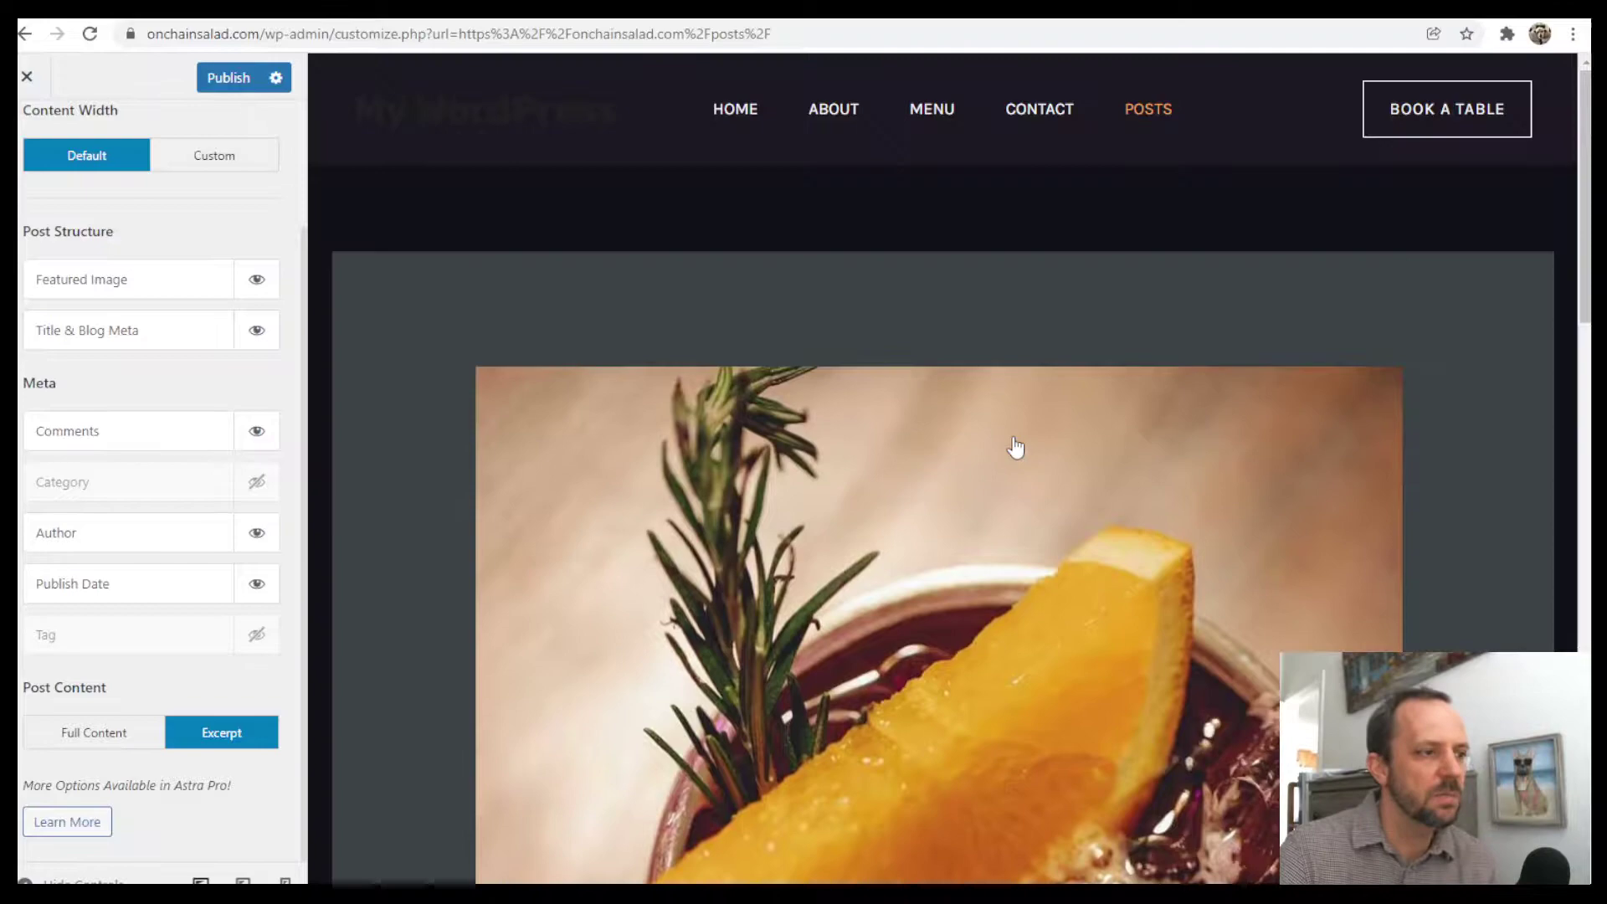
scroll(787, 435, "down", 10)
scroll(828, 251, "down", 3)
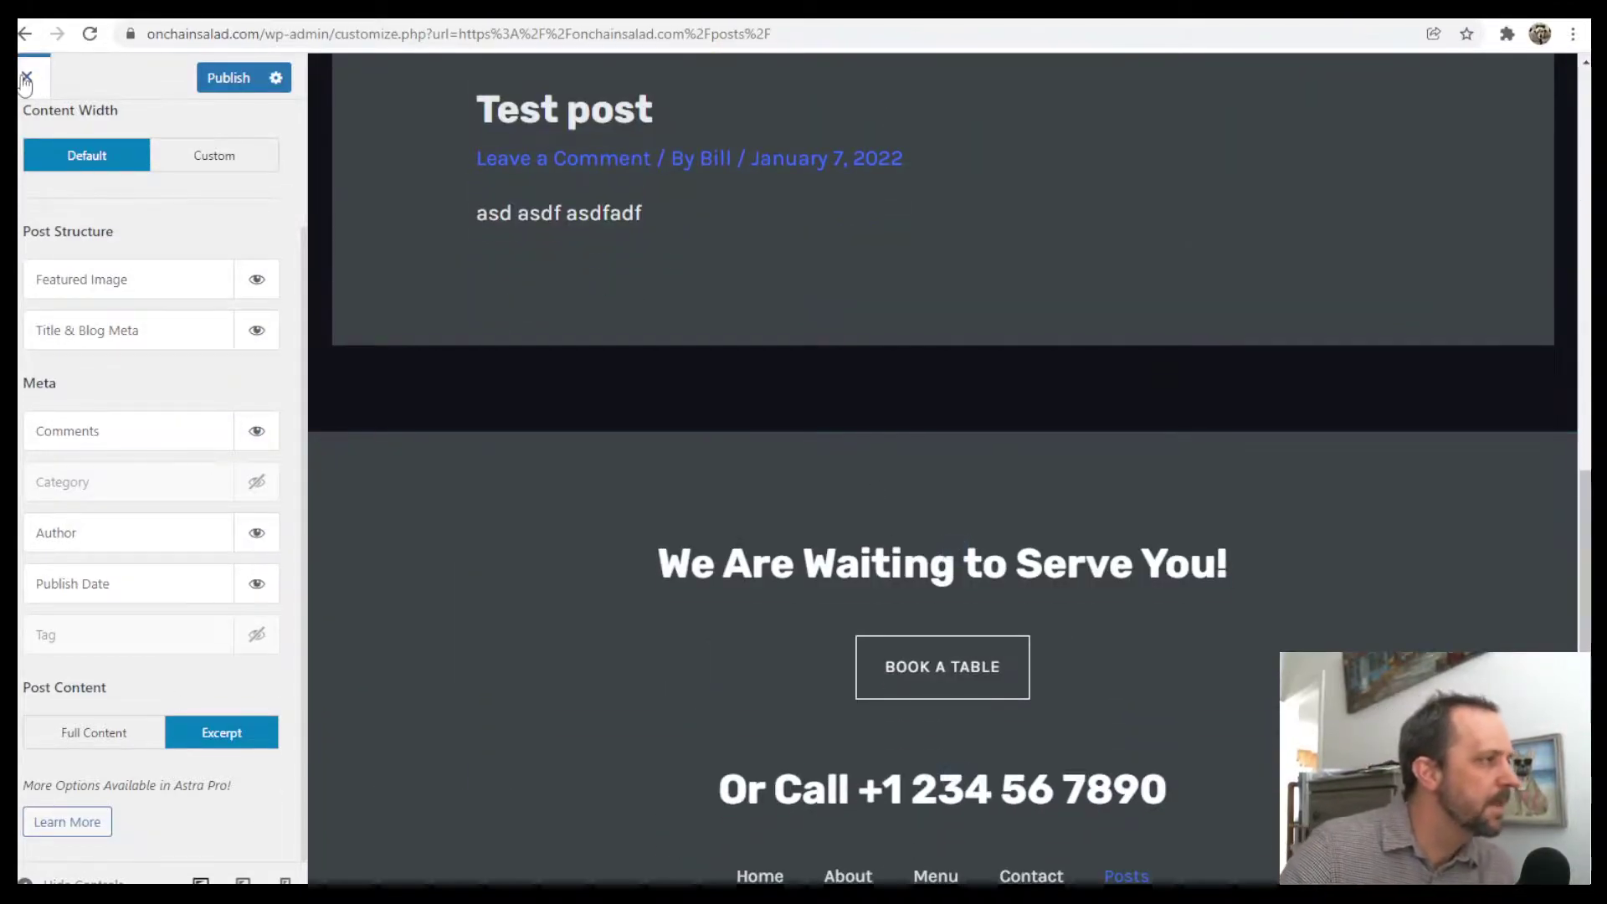
left_click(228, 77)
- Close the Customizer and look over the live Posts page listing
left_click(26, 81)
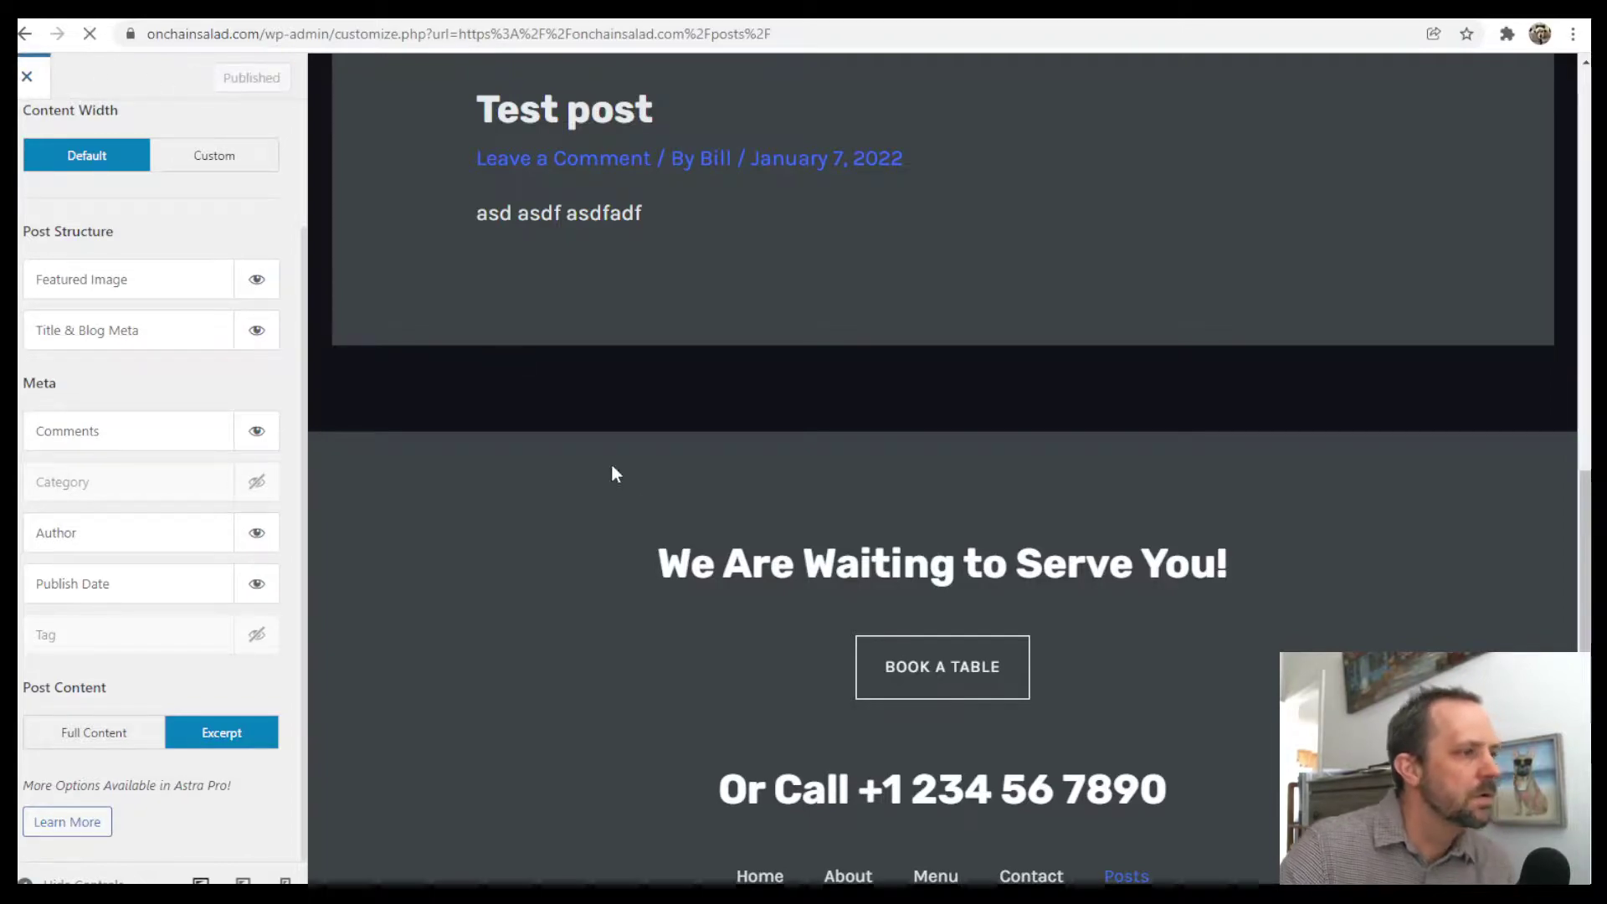
scroll(804, 603, "down", 5)
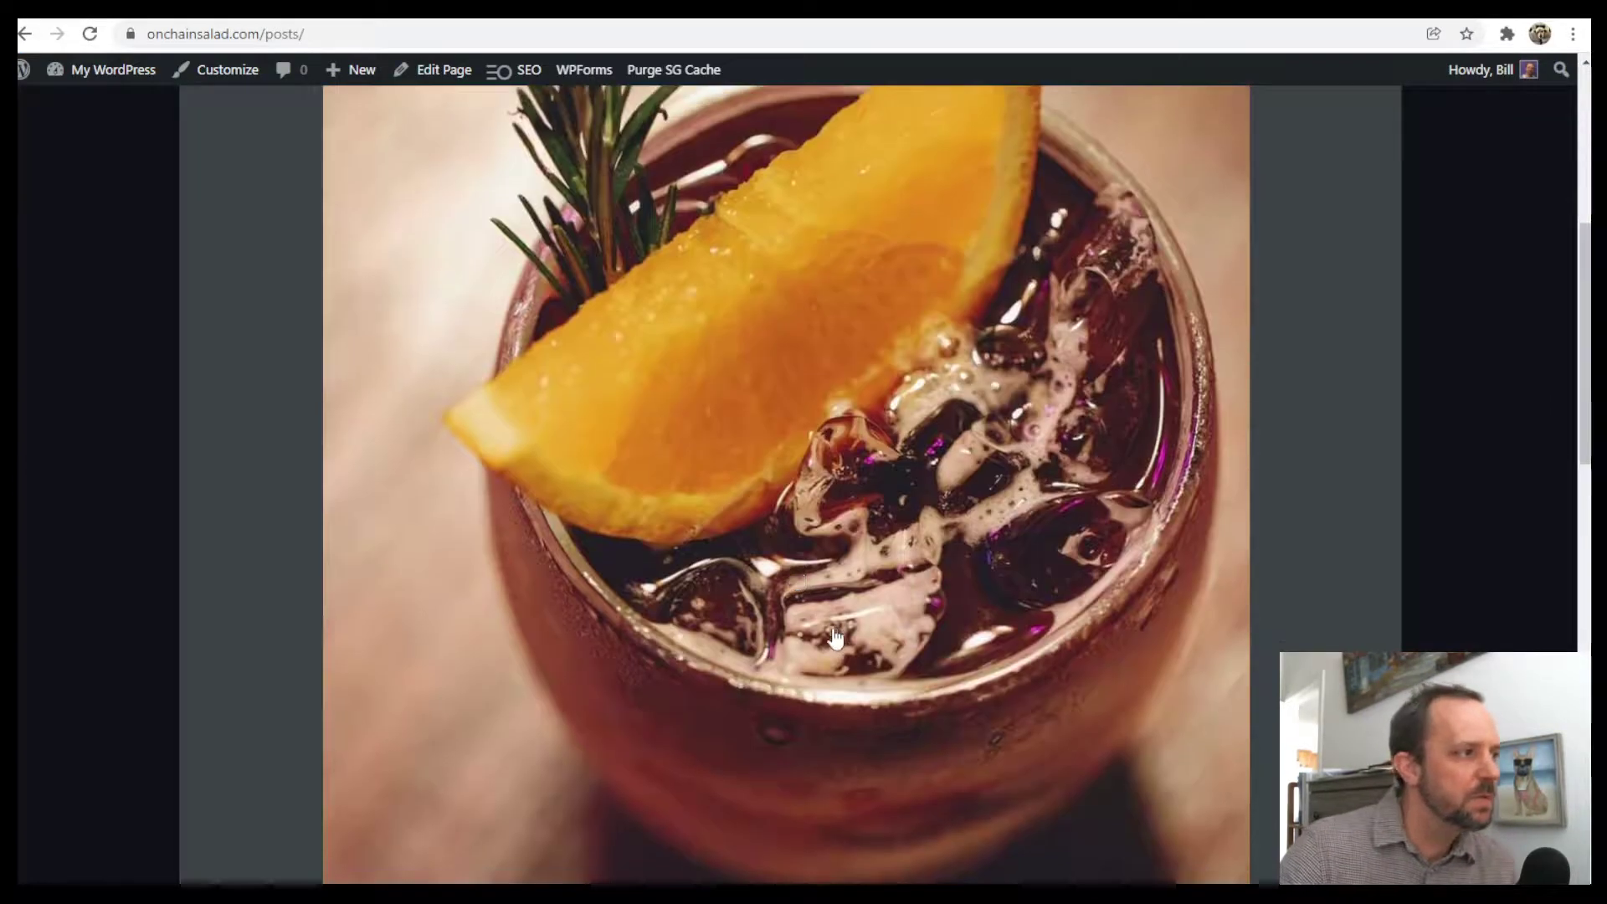
scroll(825, 620, "up", 5)
scroll(1064, 602, "down", 15)
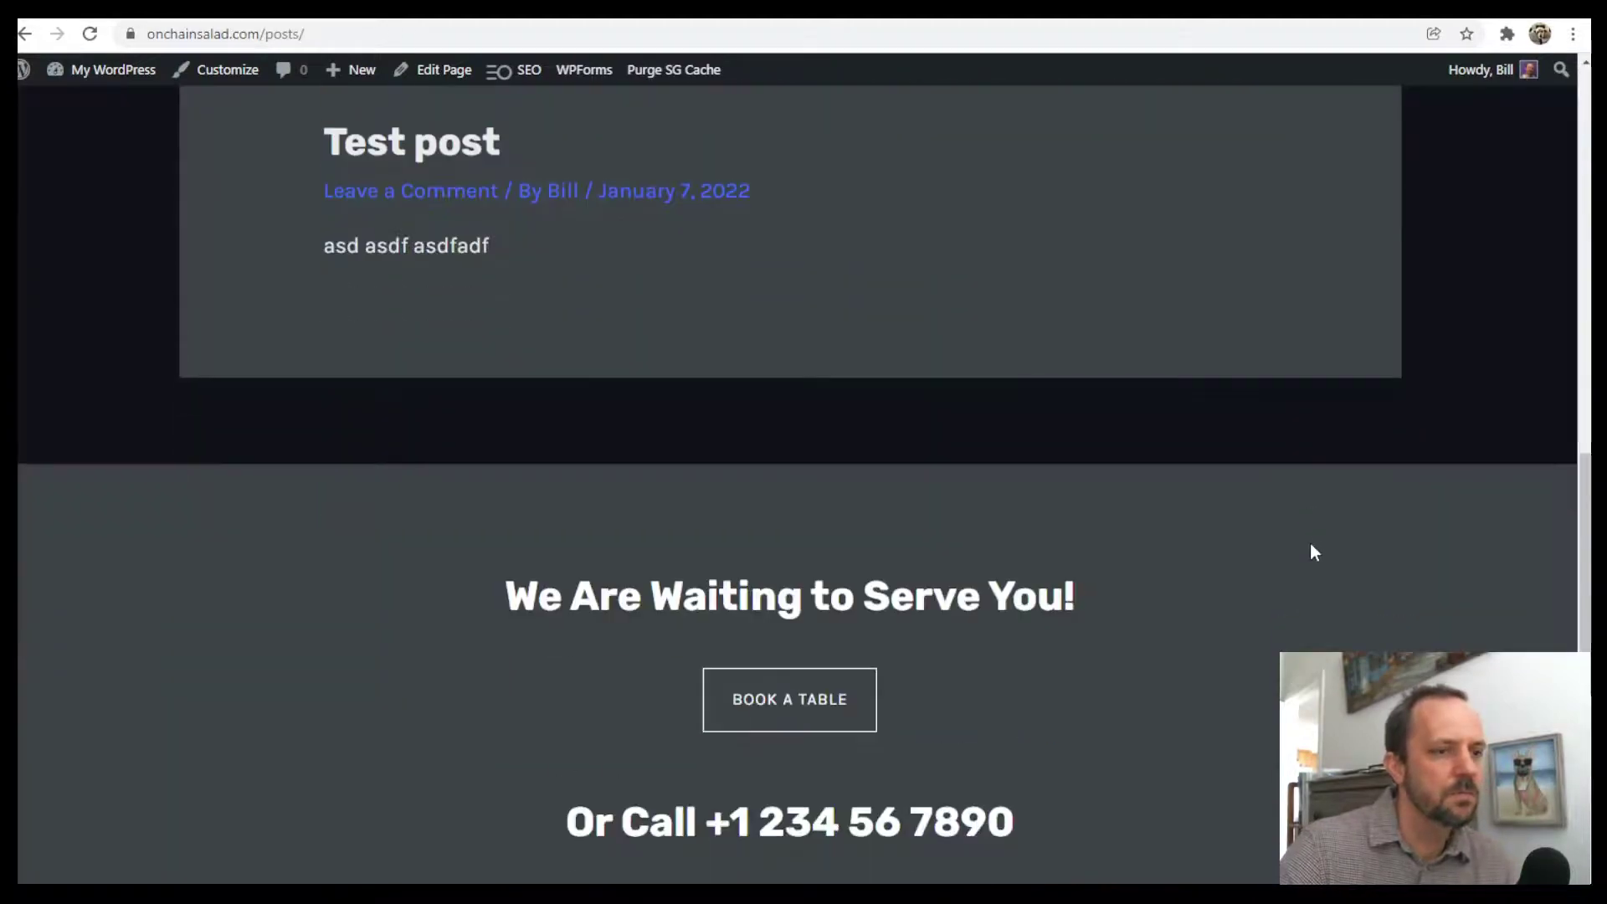
scroll(1311, 549, "up", 10)
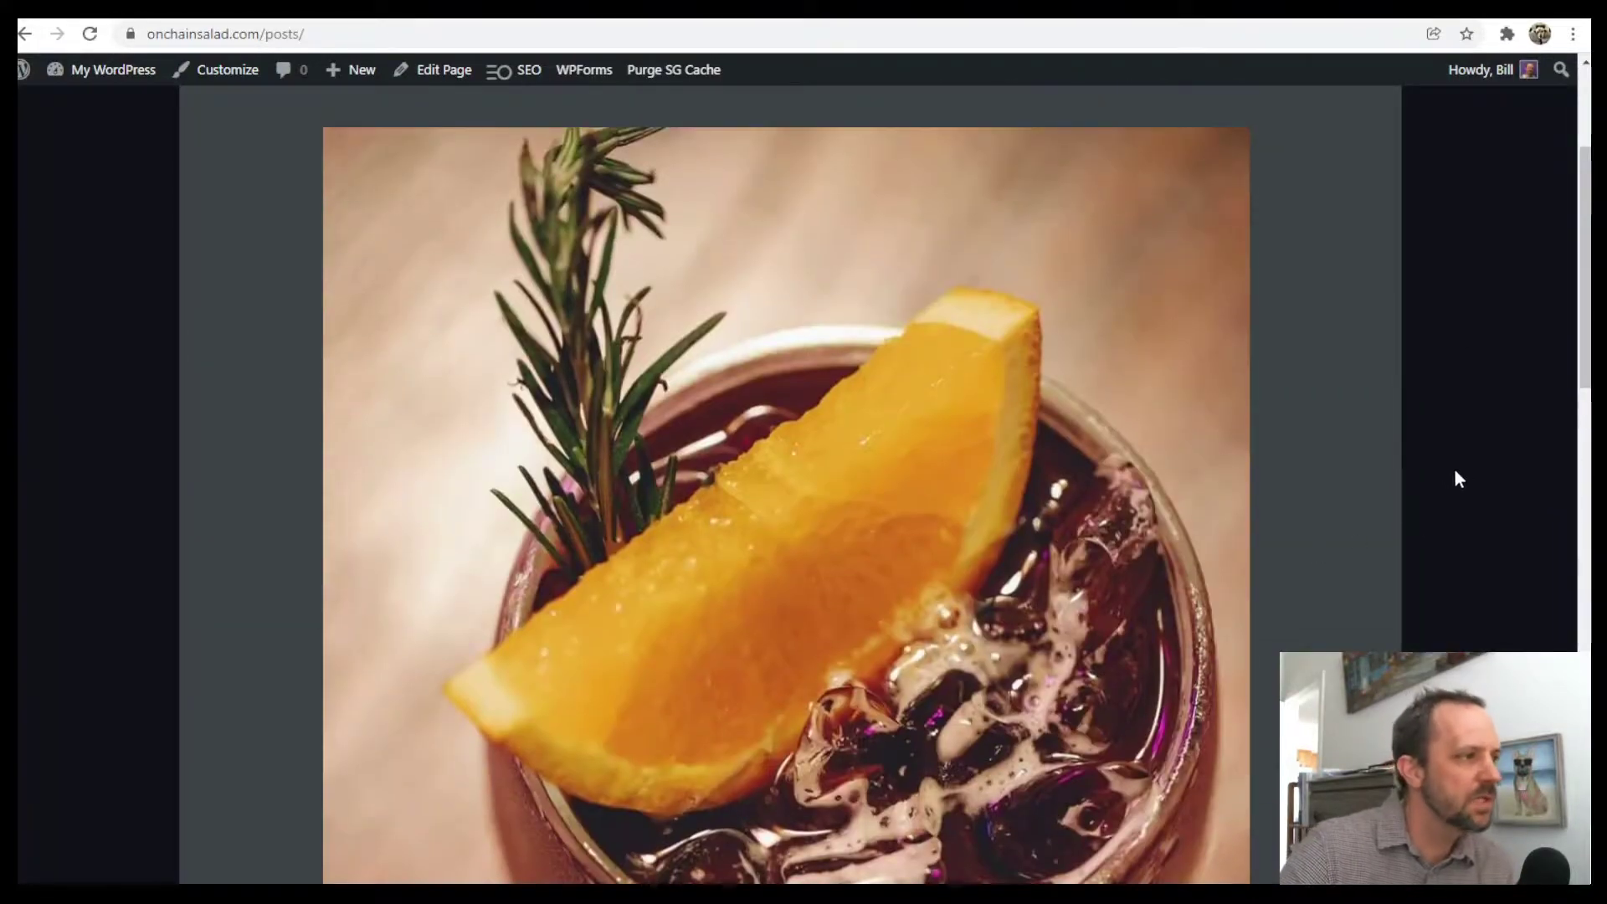
scroll(1206, 452, "down", 5)
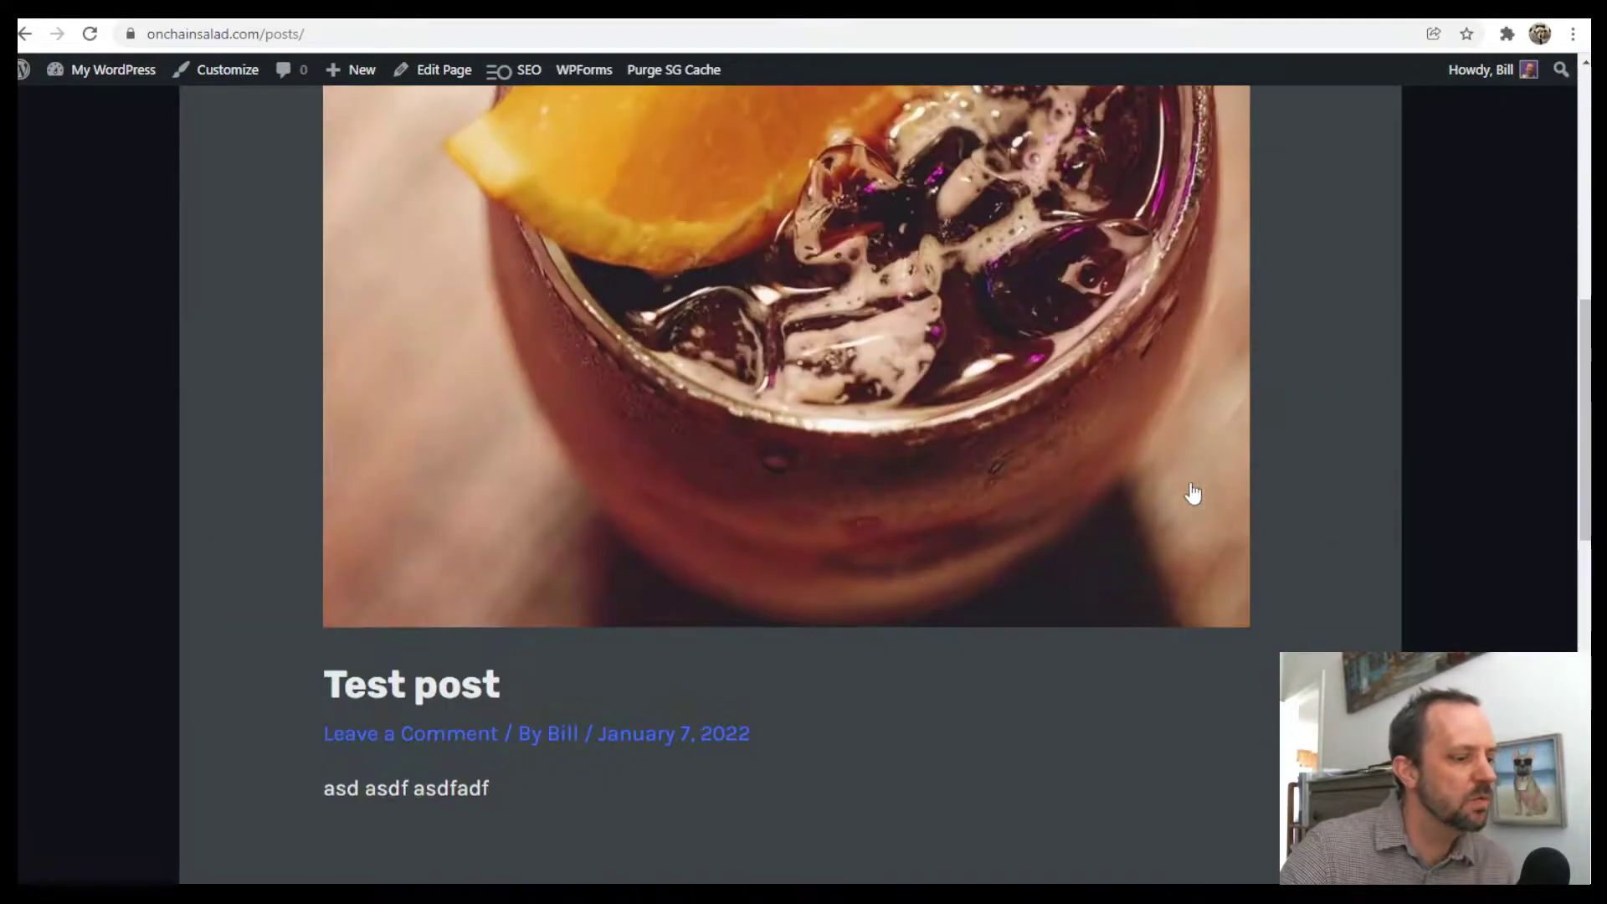
- Open the Test post on its own /test-post/ page and look through it
left_click(416, 689)
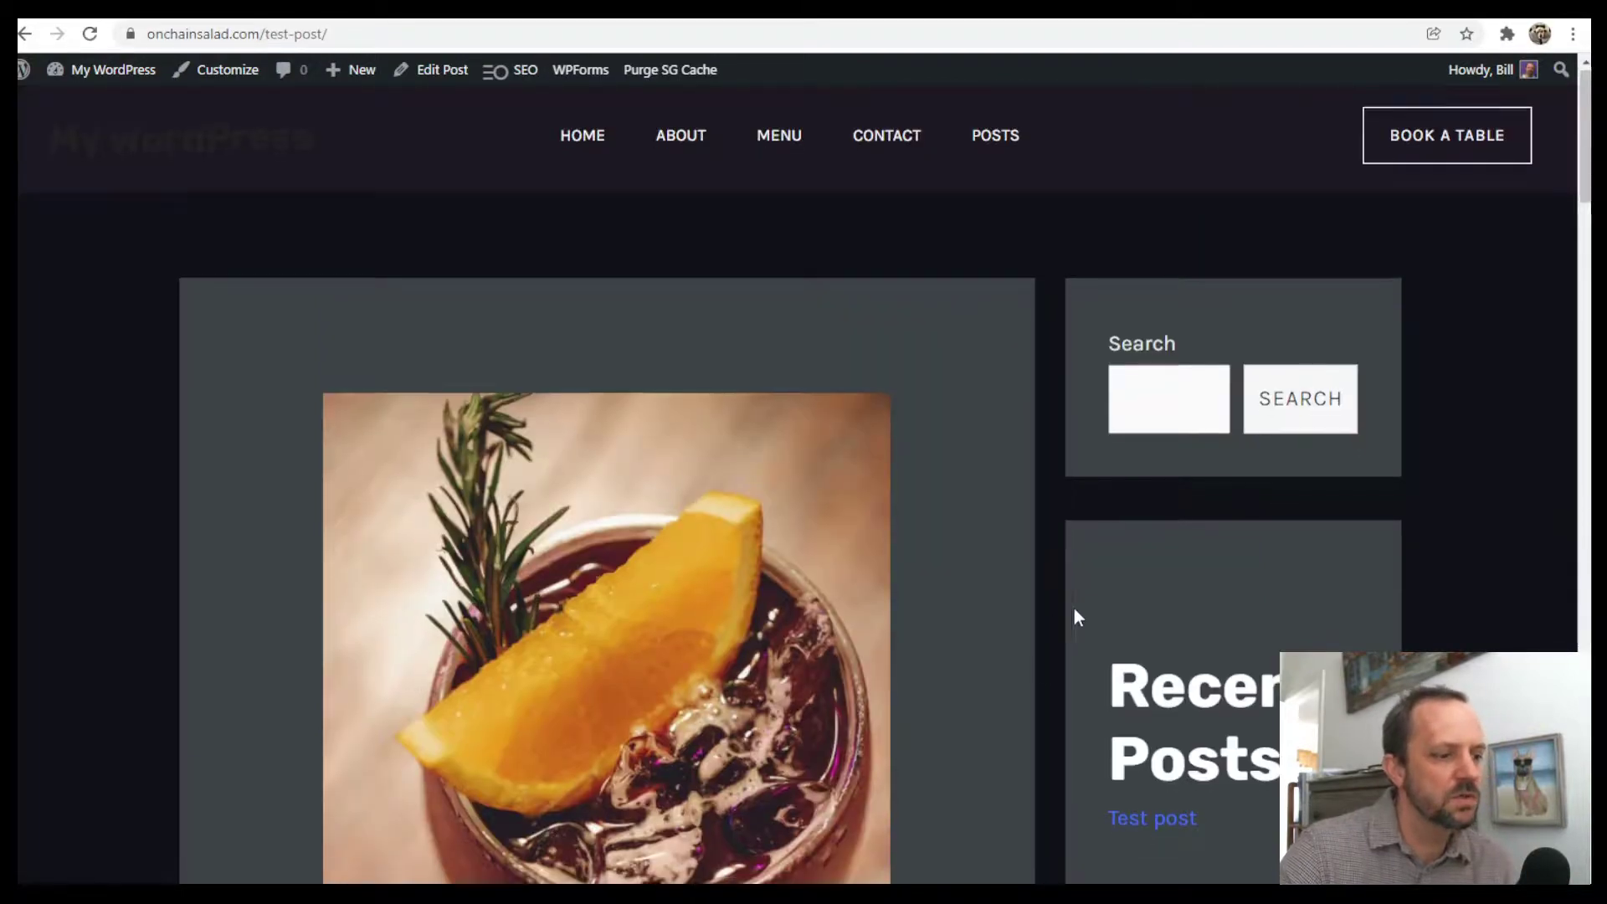
scroll(1088, 595, "down", 5)
scroll(1058, 516, "down", 5)
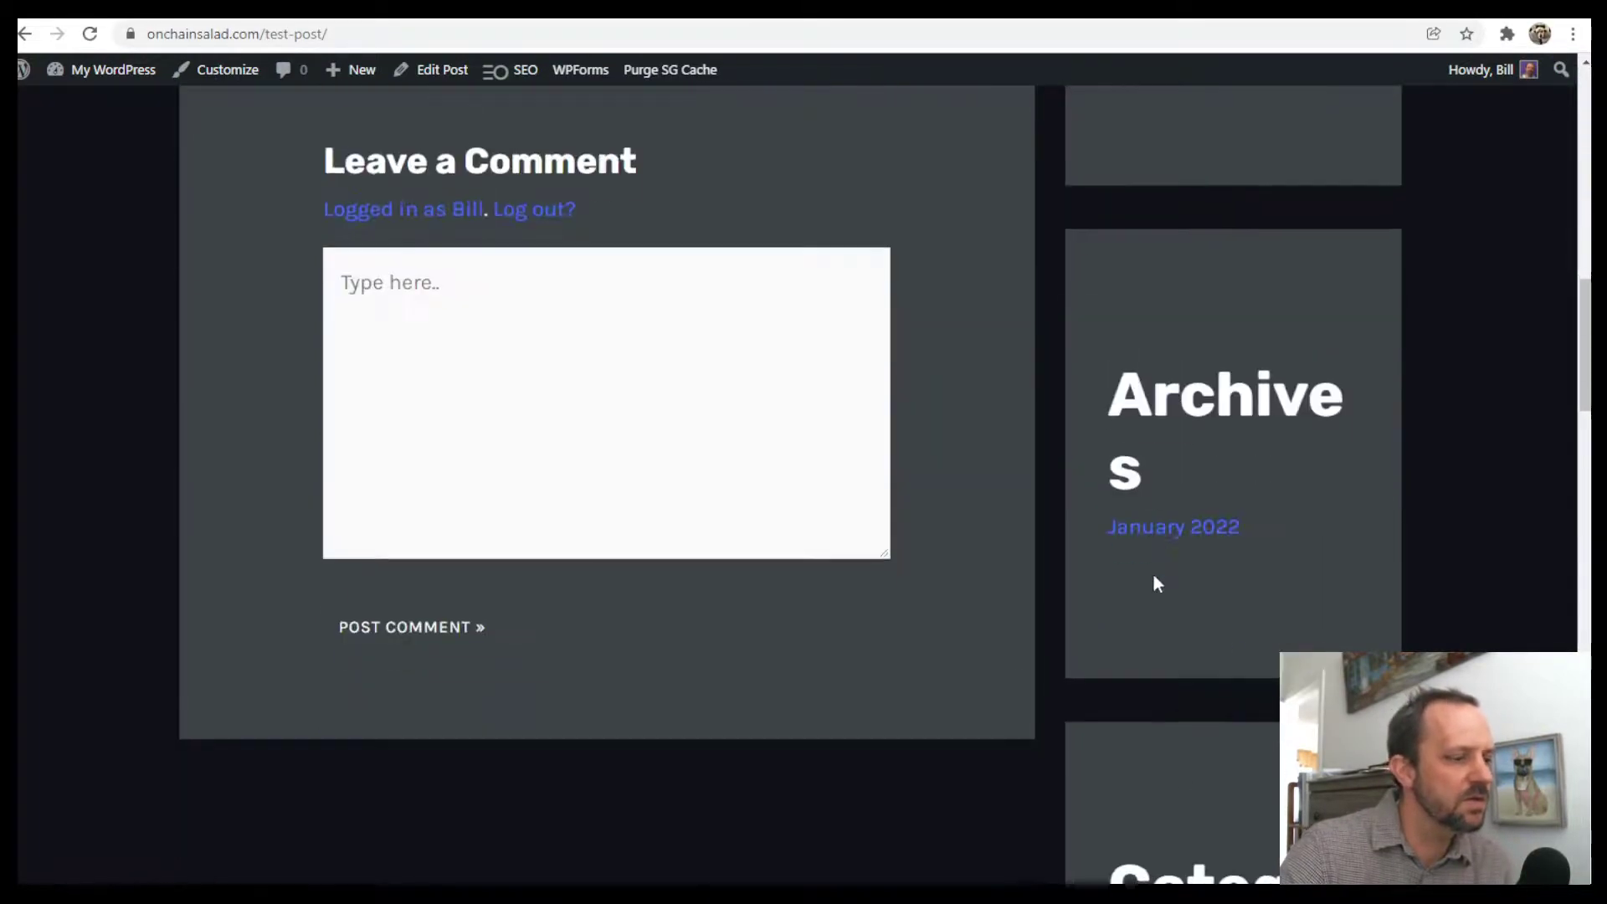
scroll(1156, 581, "up", 10)
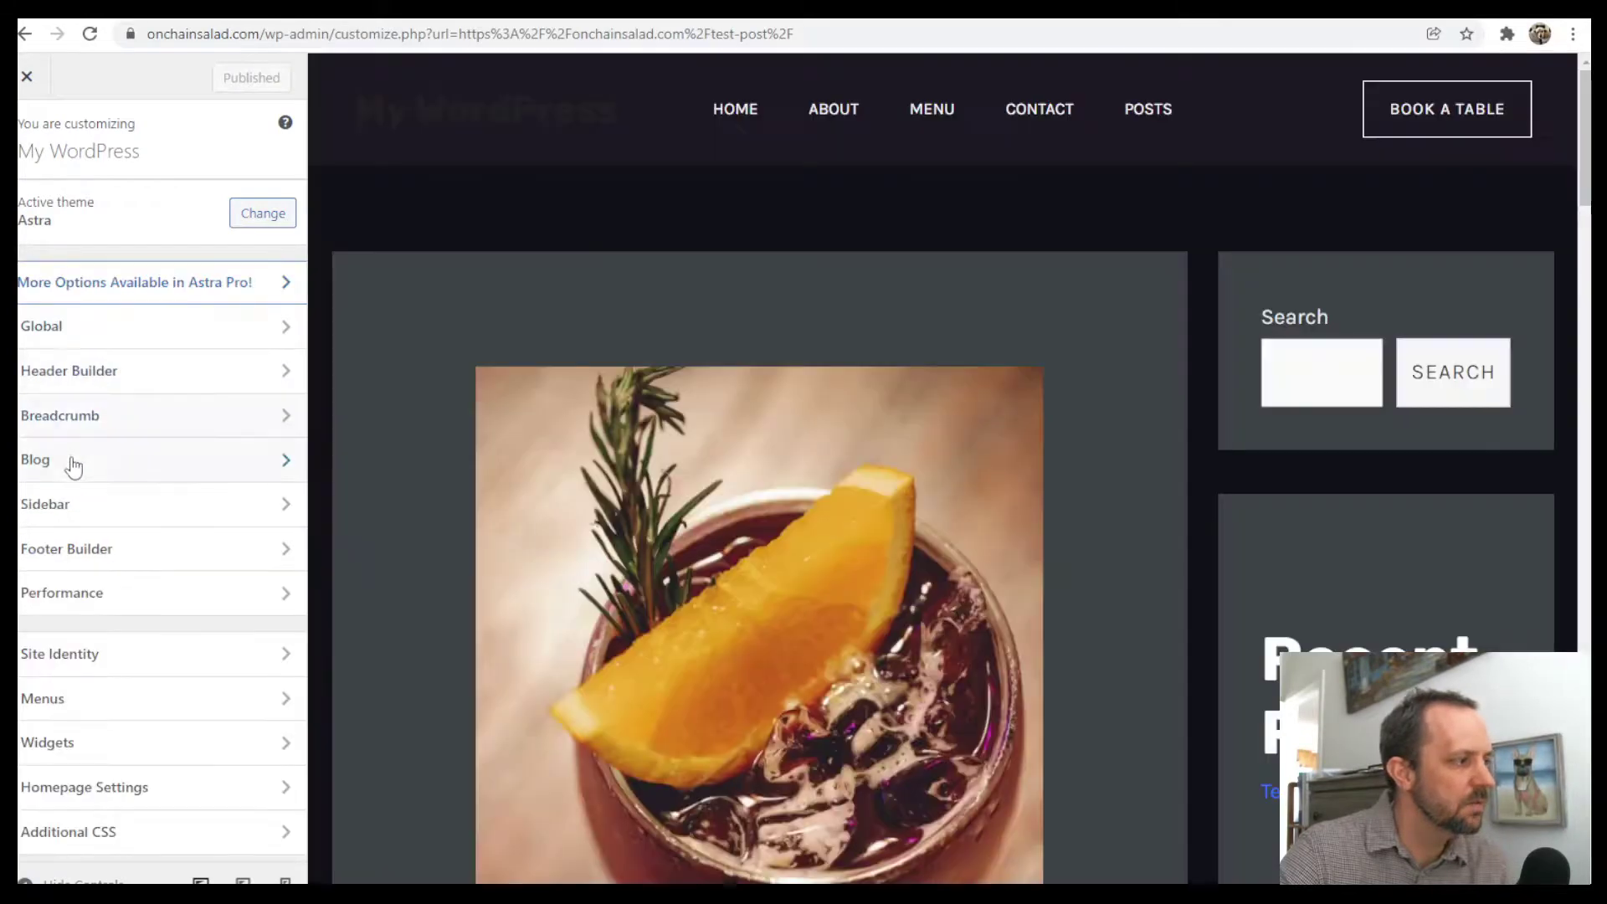
left_click(70, 460)
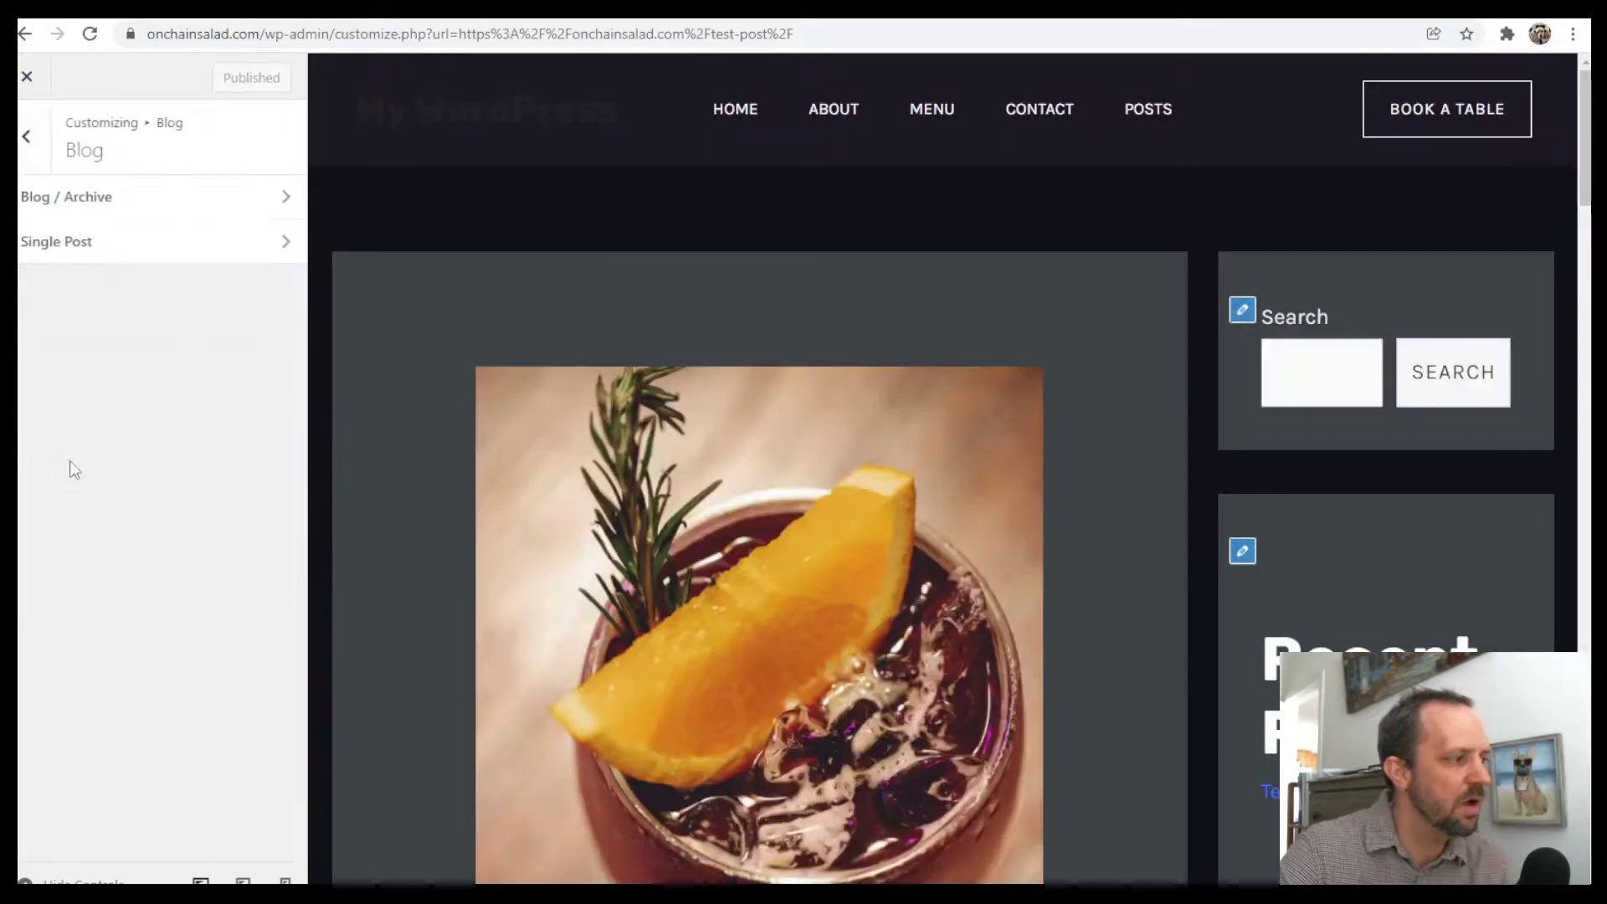
left_click(91, 249)
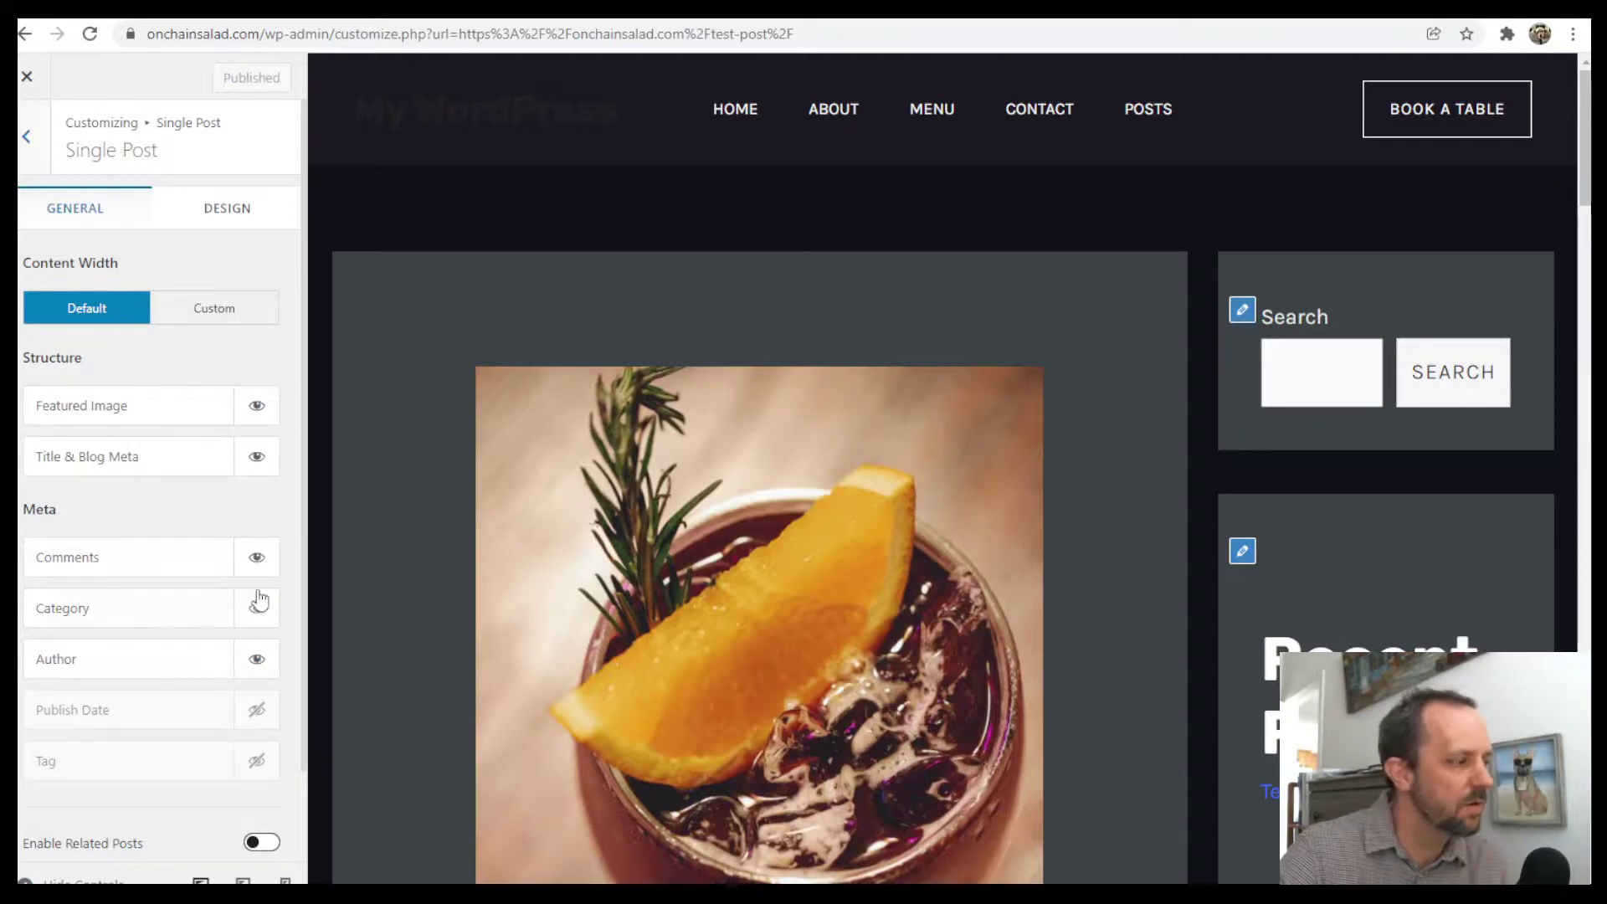
left_click(34, 146)
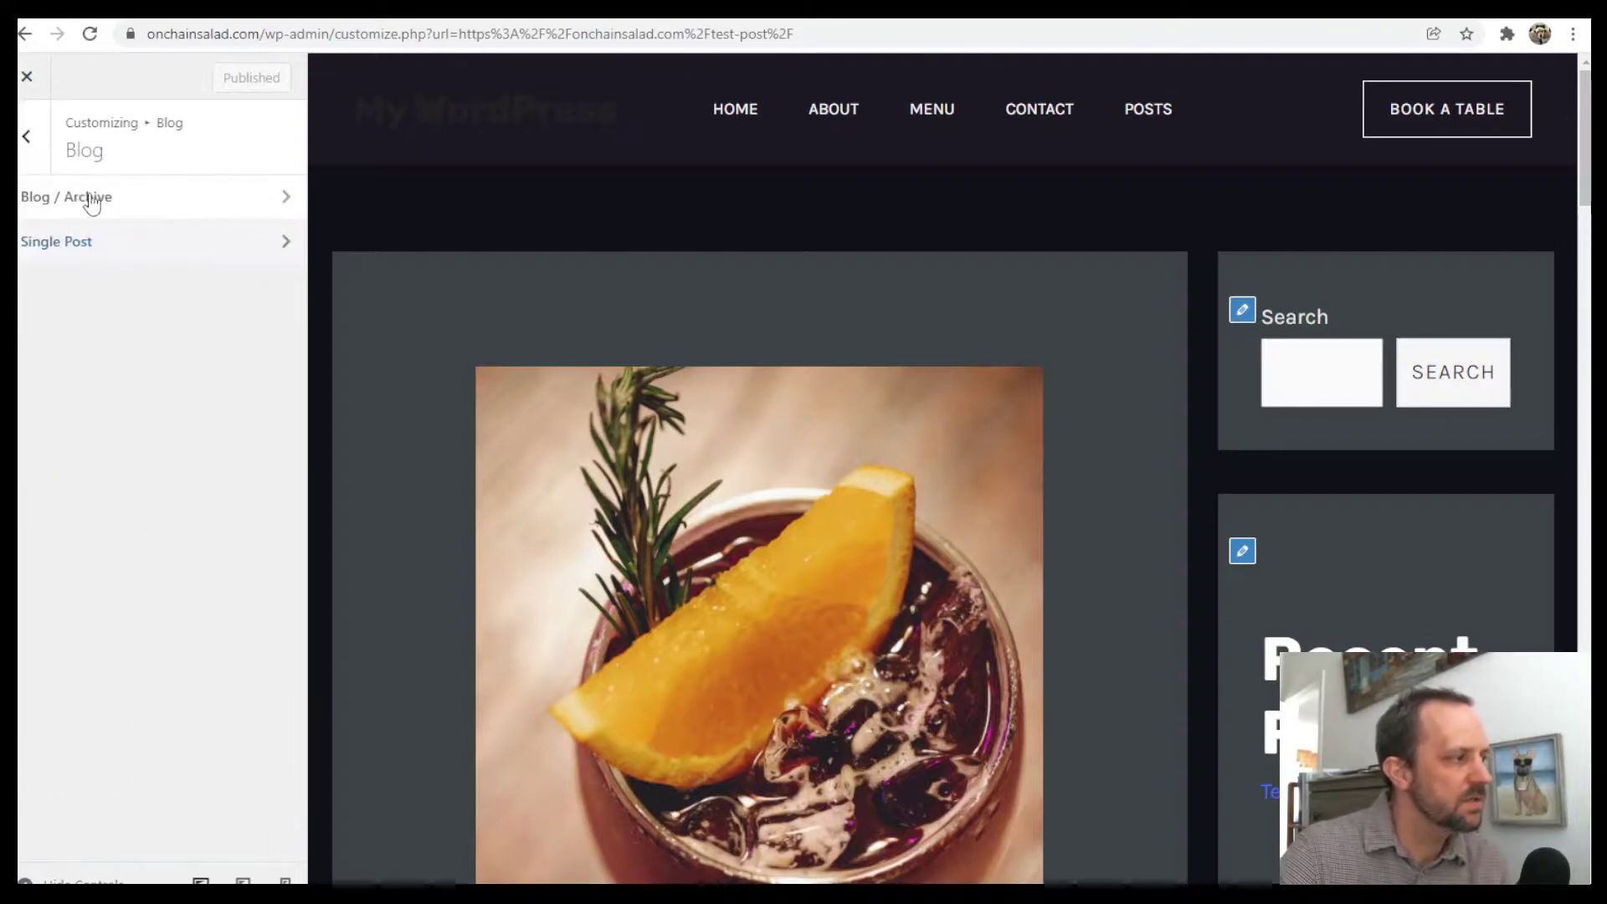
left_click(29, 138)
left_click(132, 519)
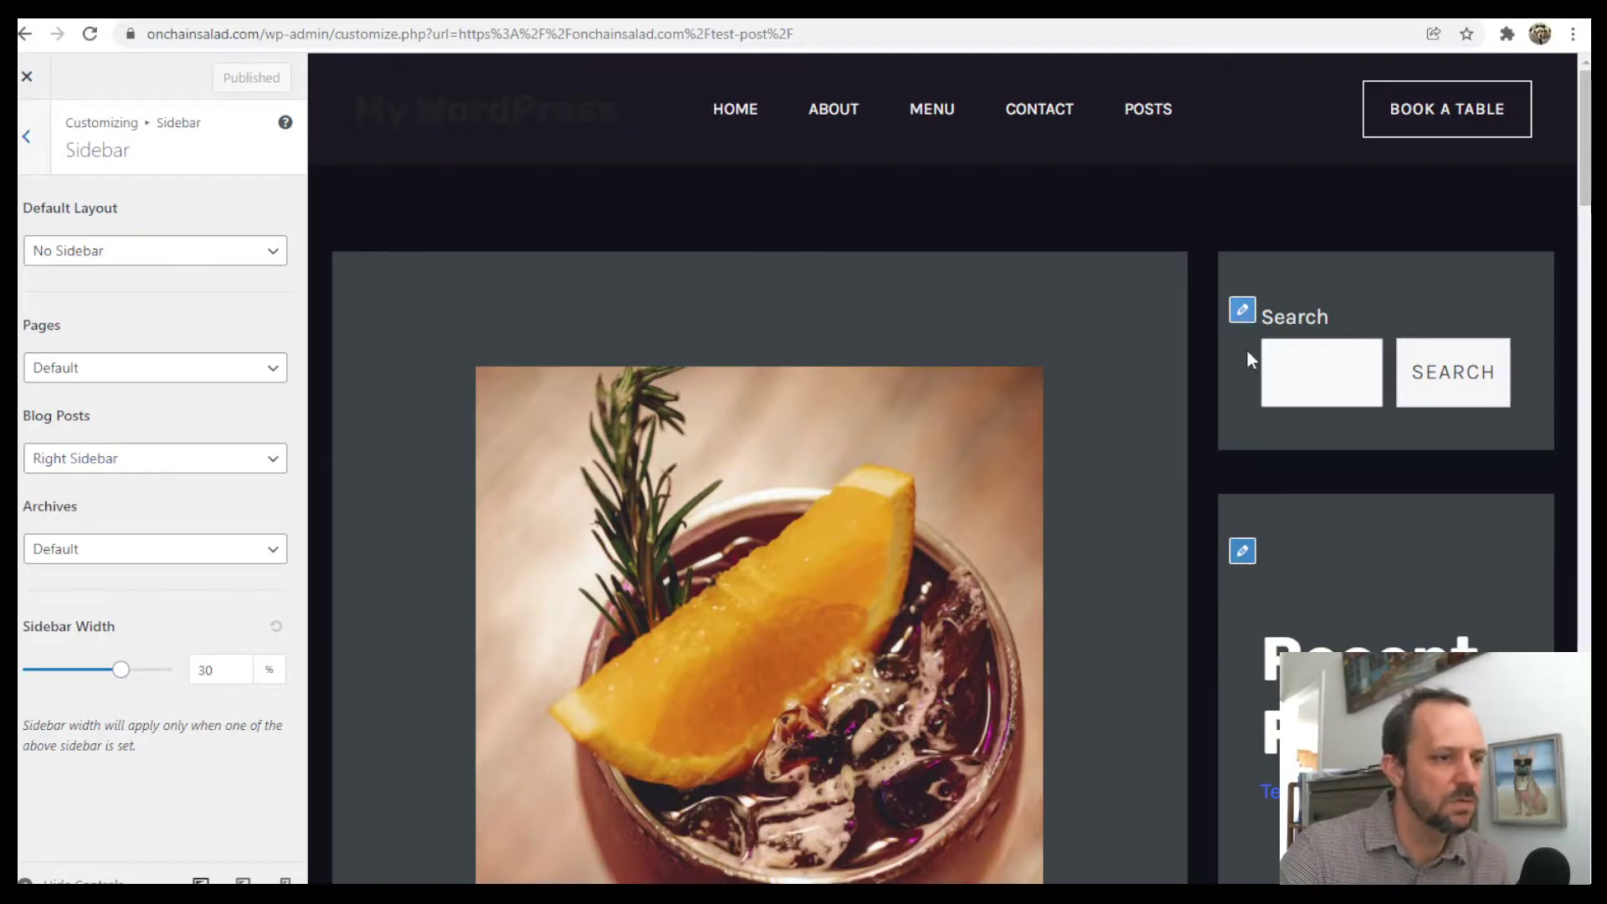
scroll(1273, 548, "down", 15)
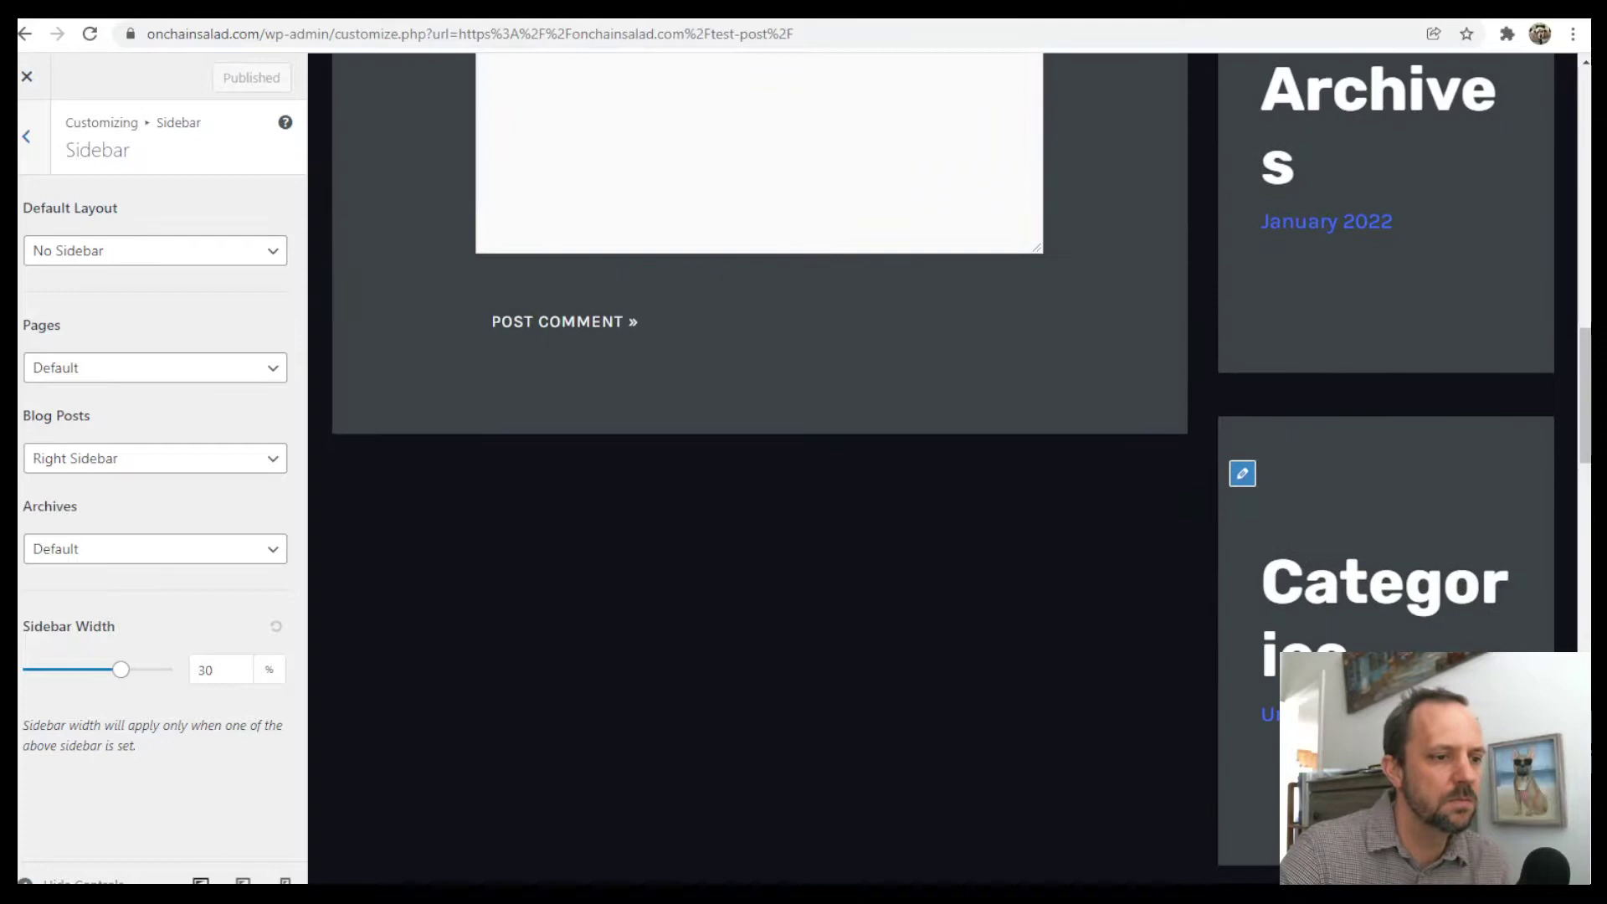
scroll(1227, 626, "up", 10)
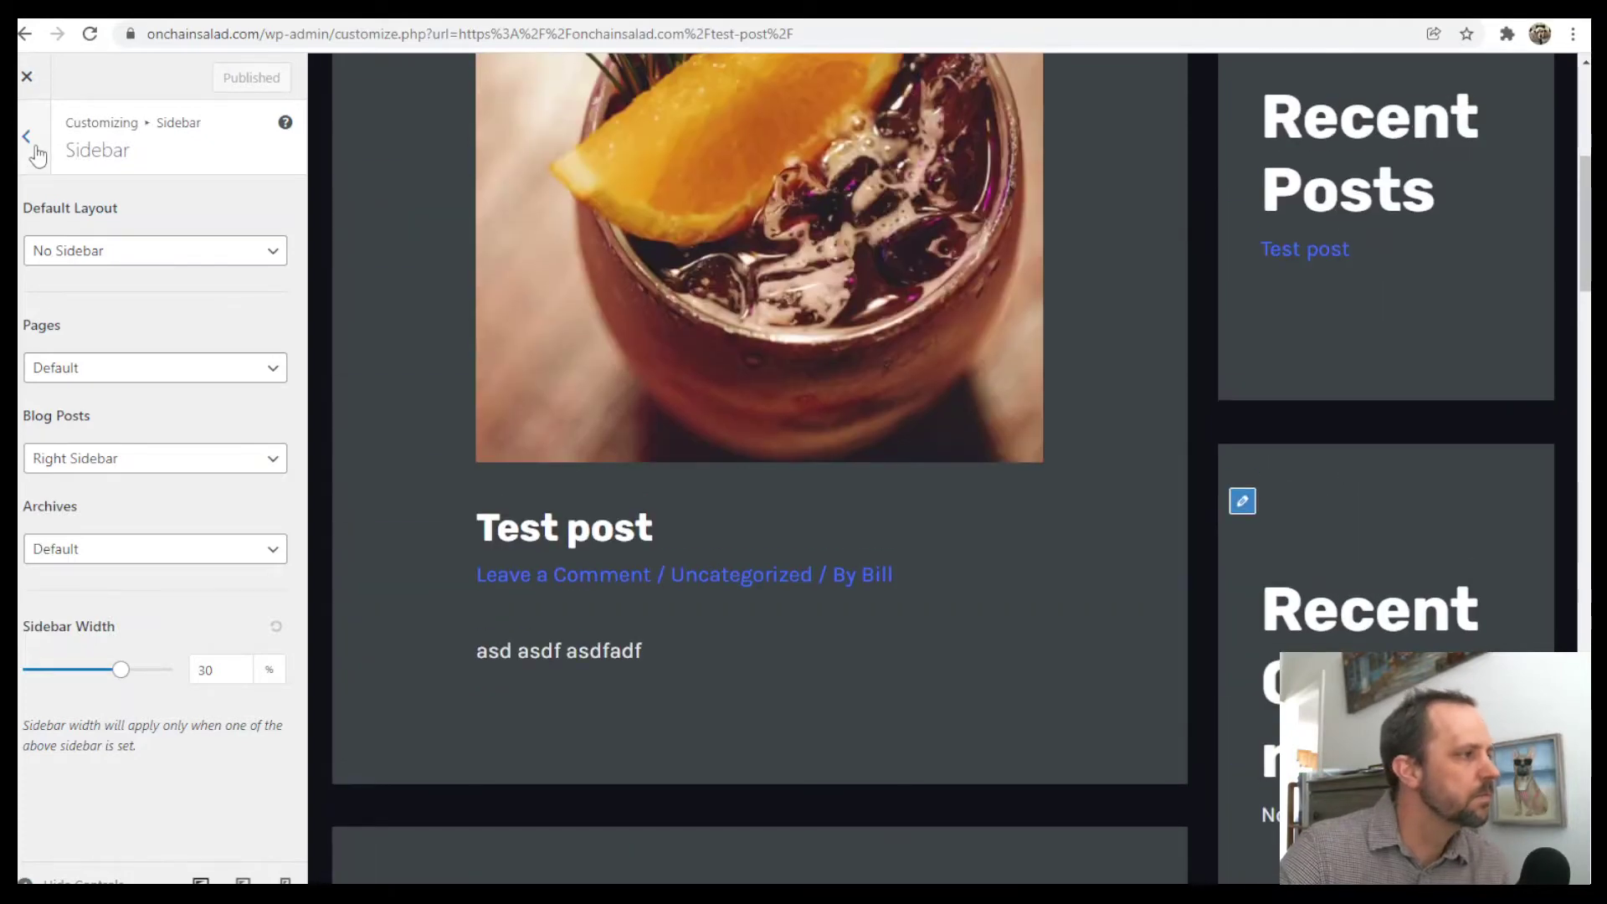
left_click(27, 137)
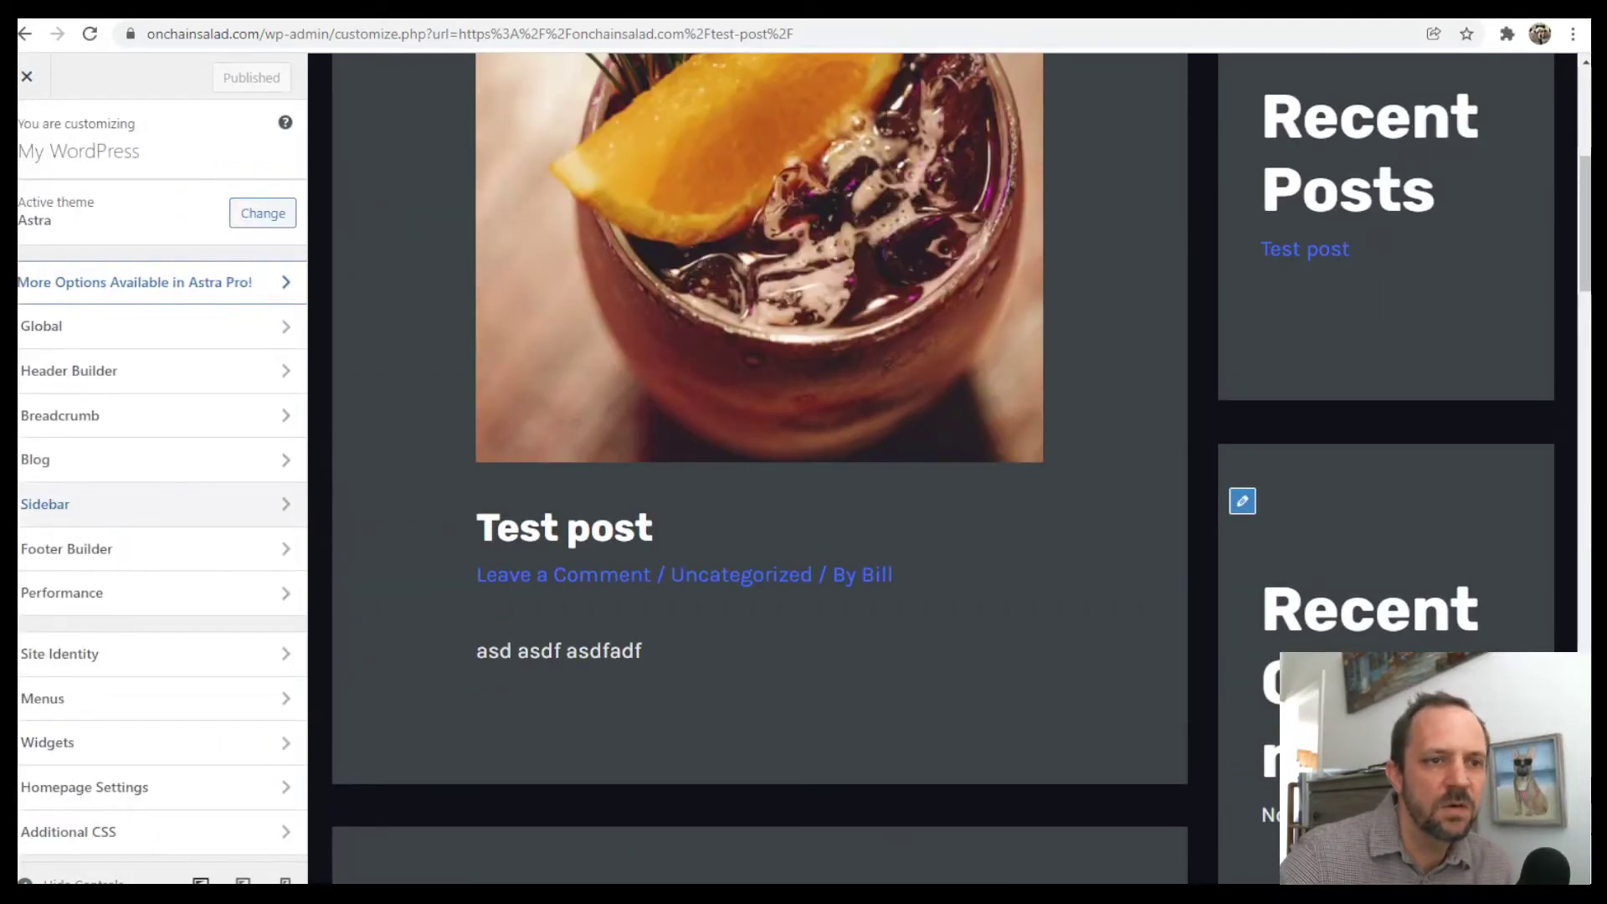